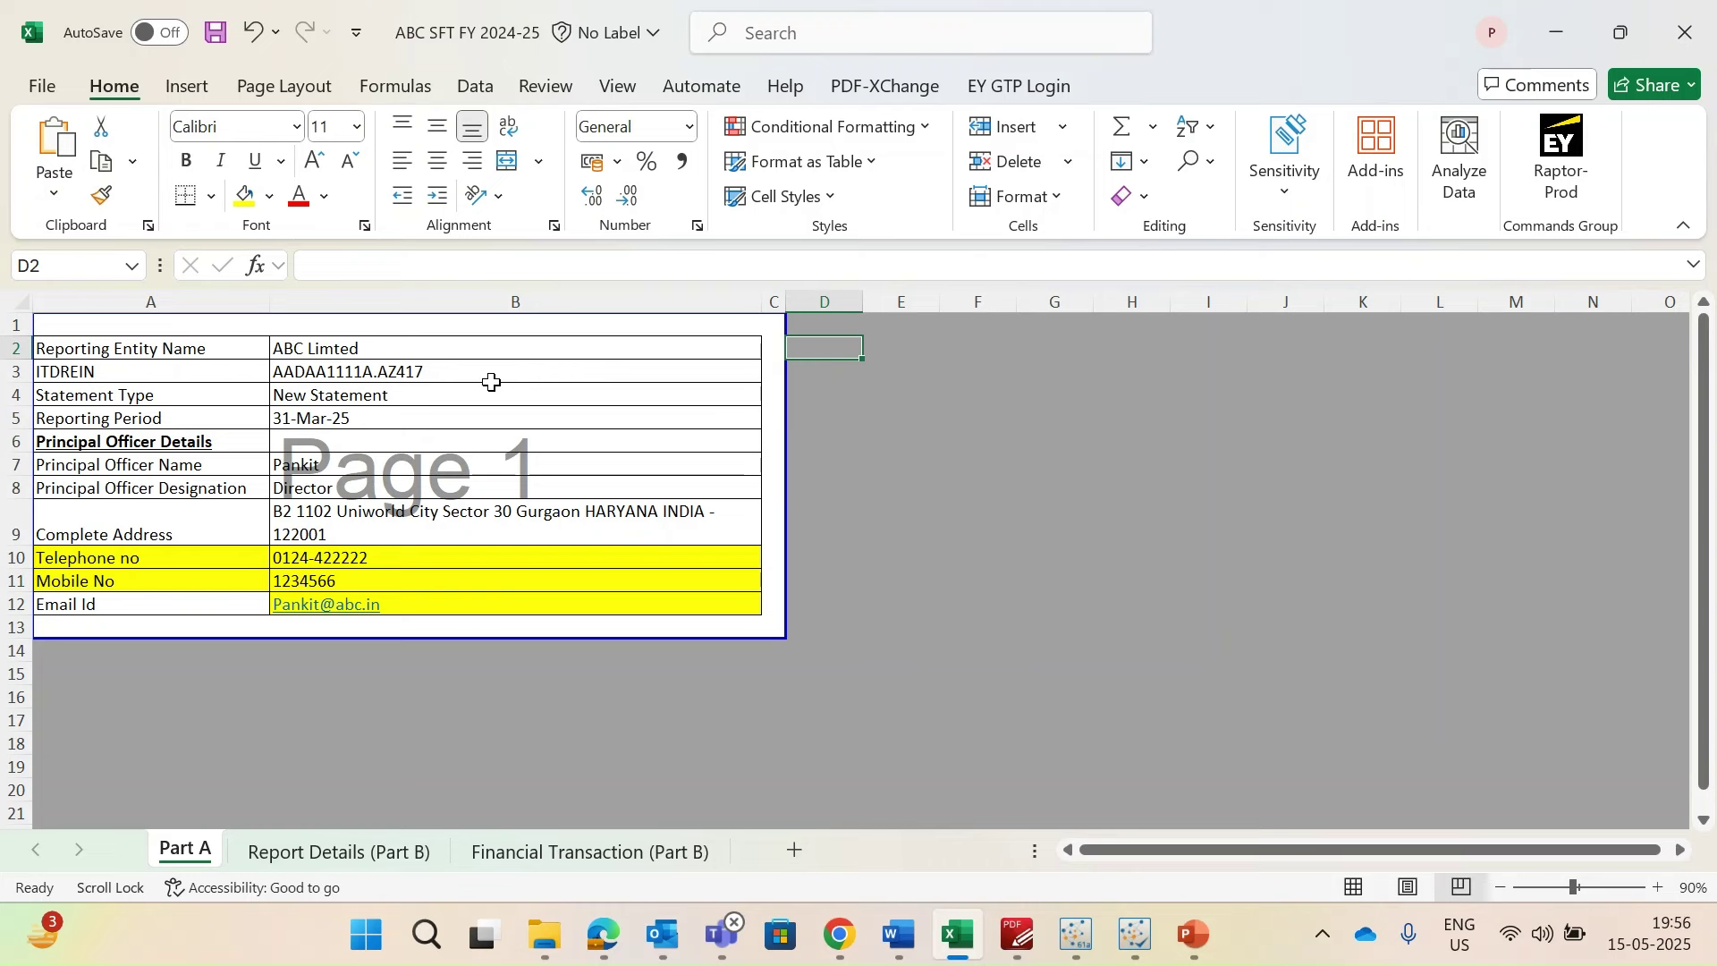
Review the entity and principal officer details in Part A, plus the Report Details (Part B) and Financial Transaction (Part B) sheets
click(118, 345)
drag(118, 345, 261, 494)
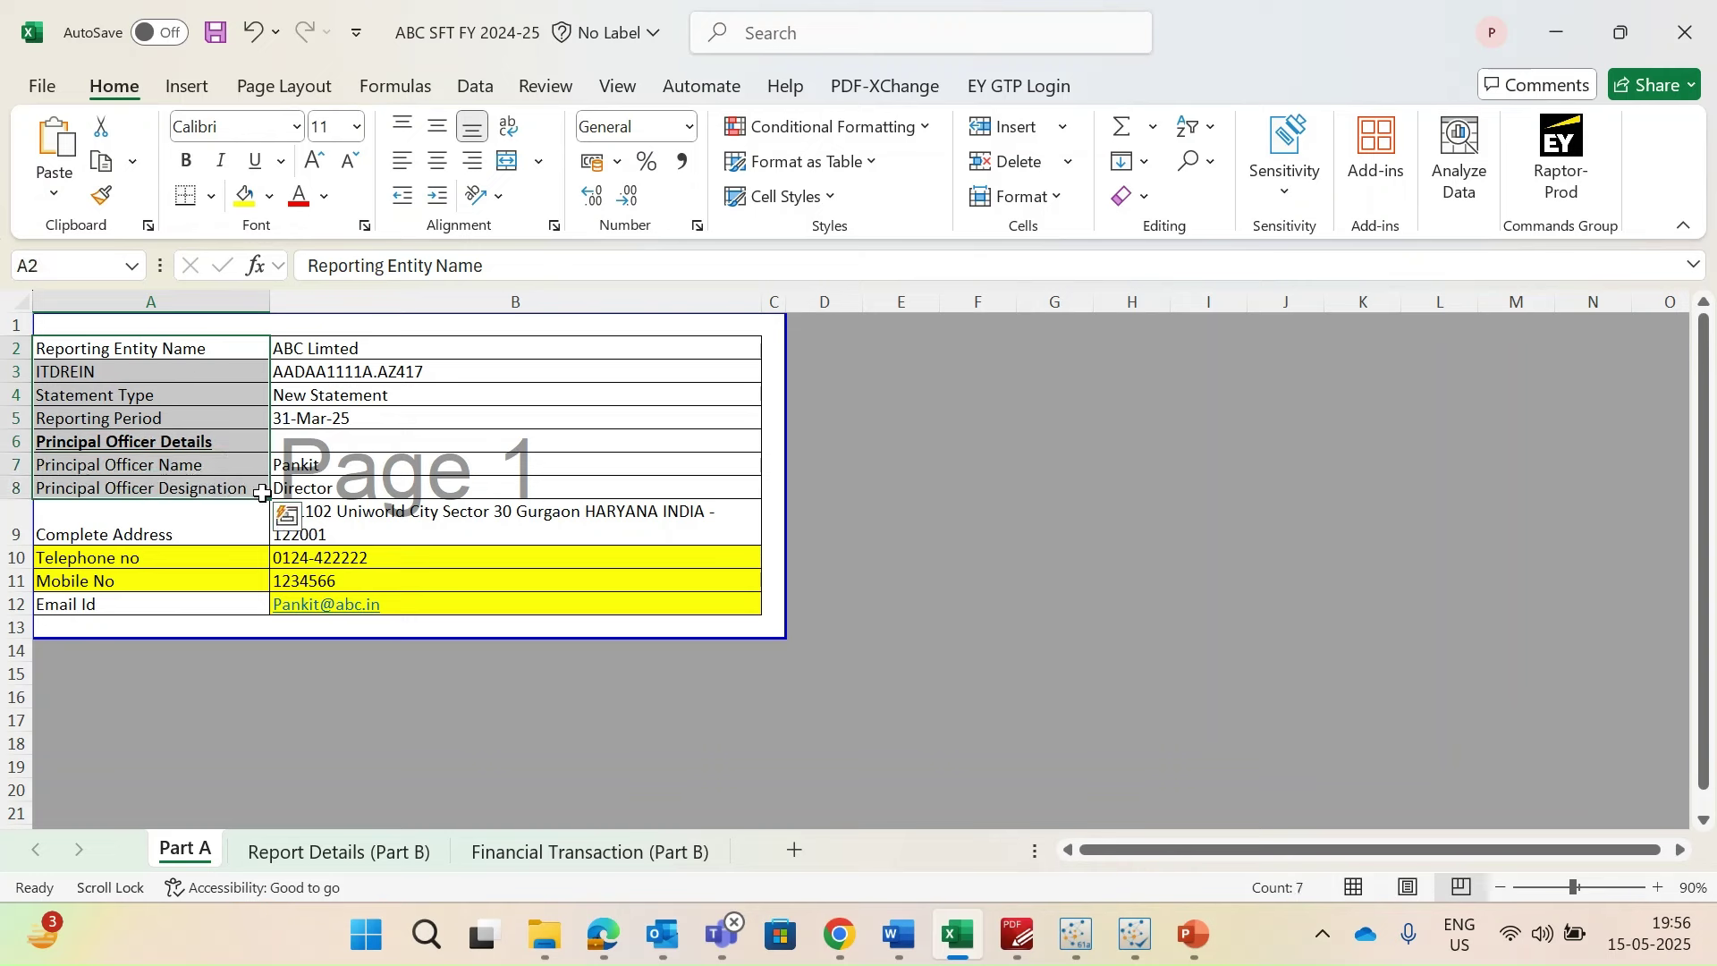
drag(381, 348, 429, 606)
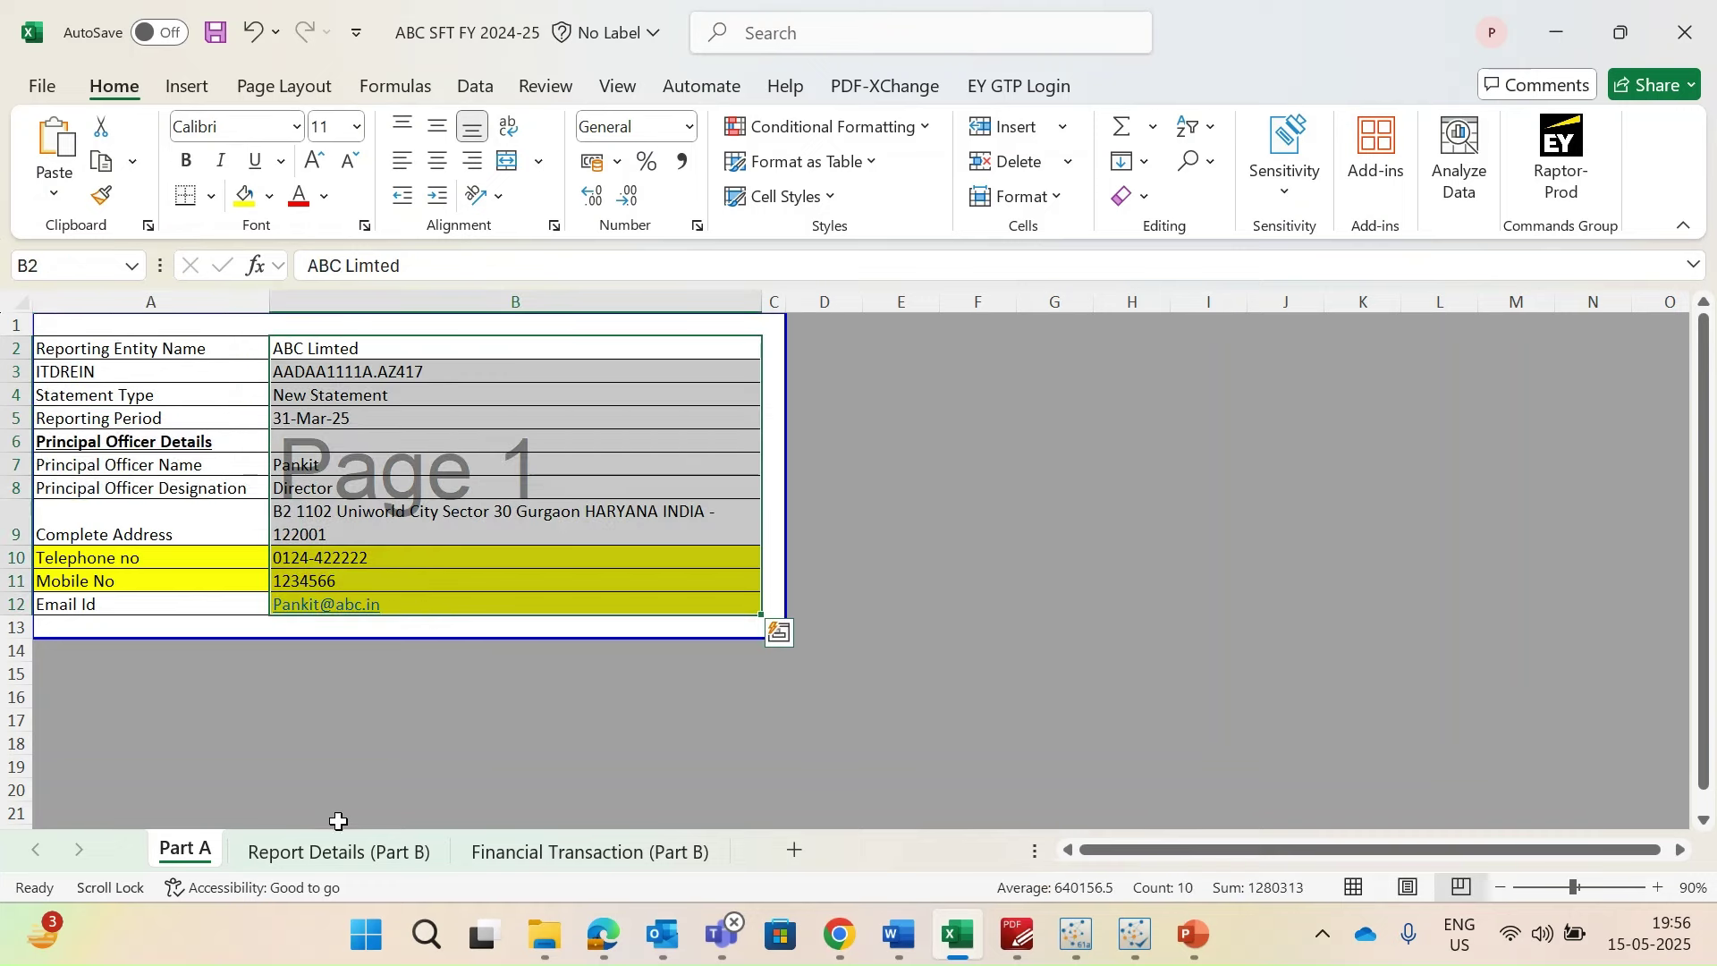
click(380, 854)
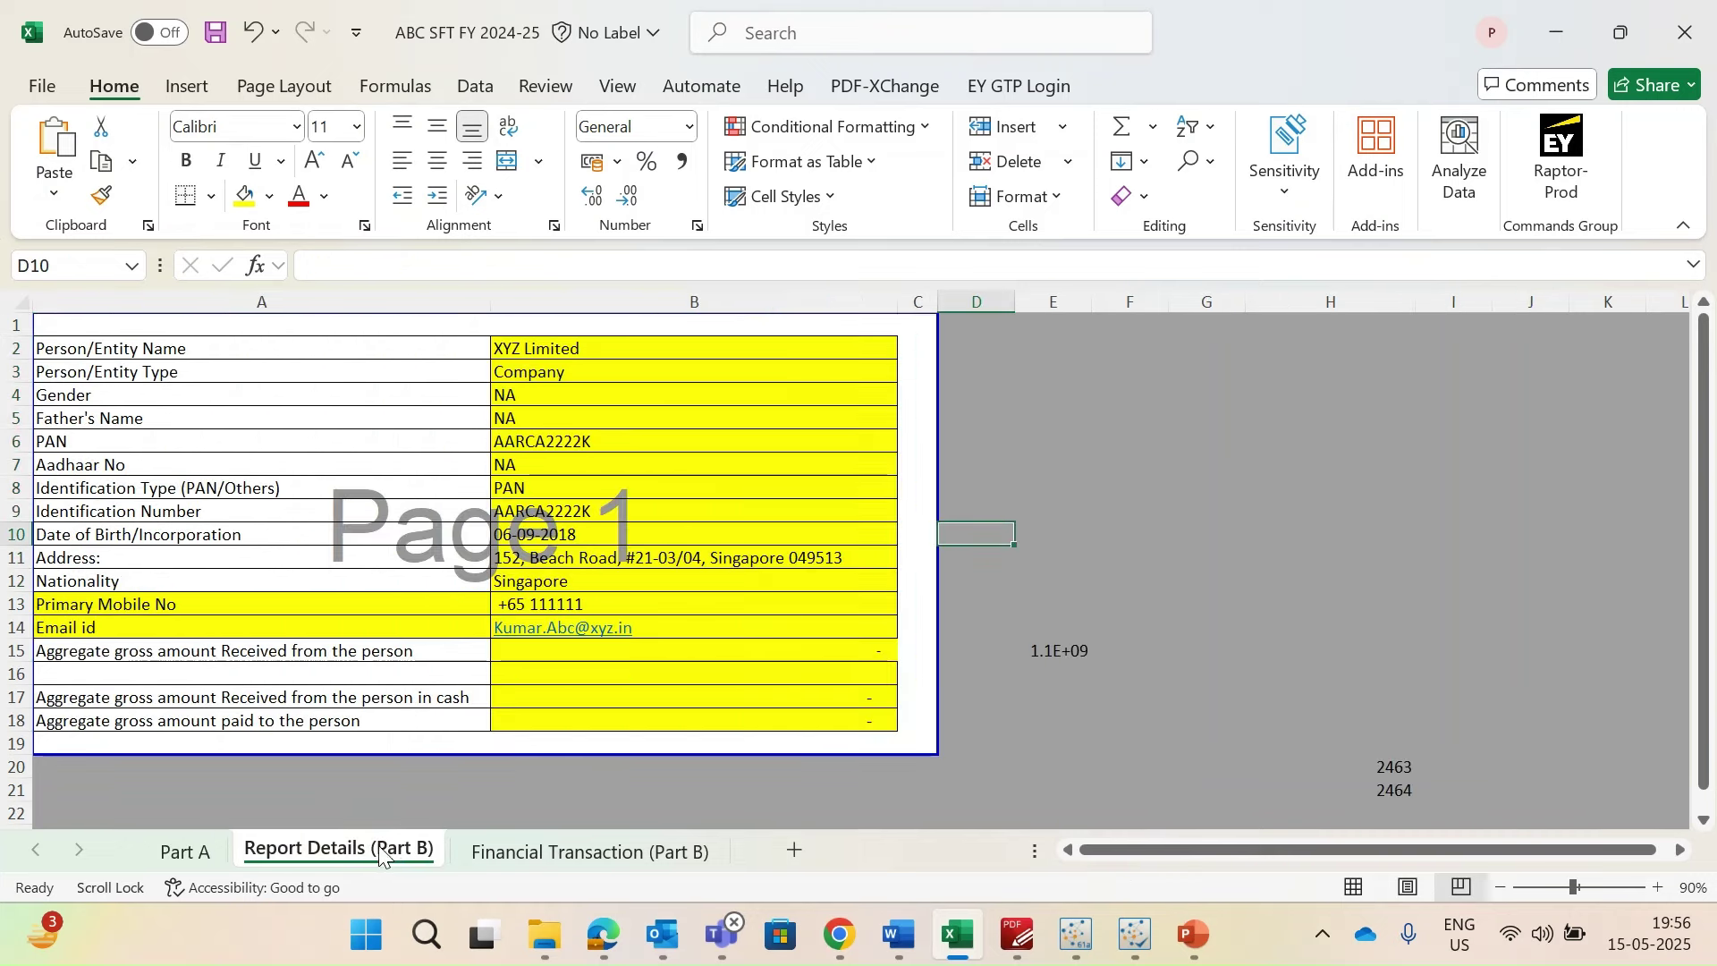
click(524, 848)
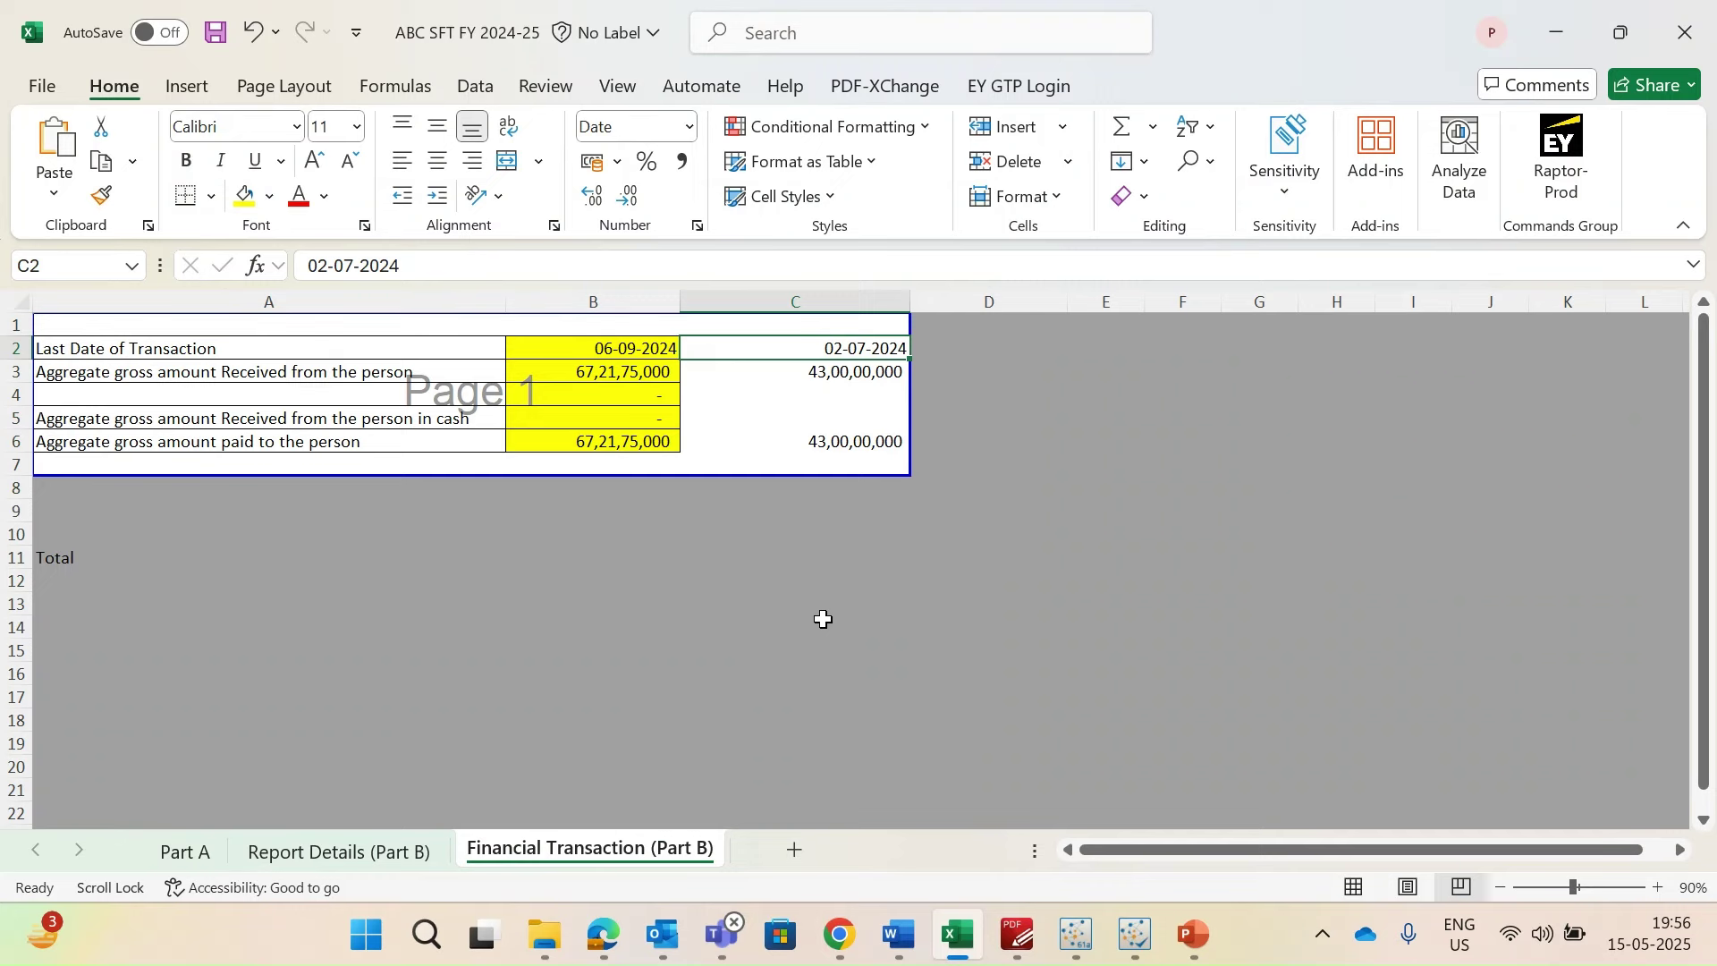
Switch to the Income Tax Reporting Portal in Chrome and open its Utilities downloads page
mouse_move(838, 934)
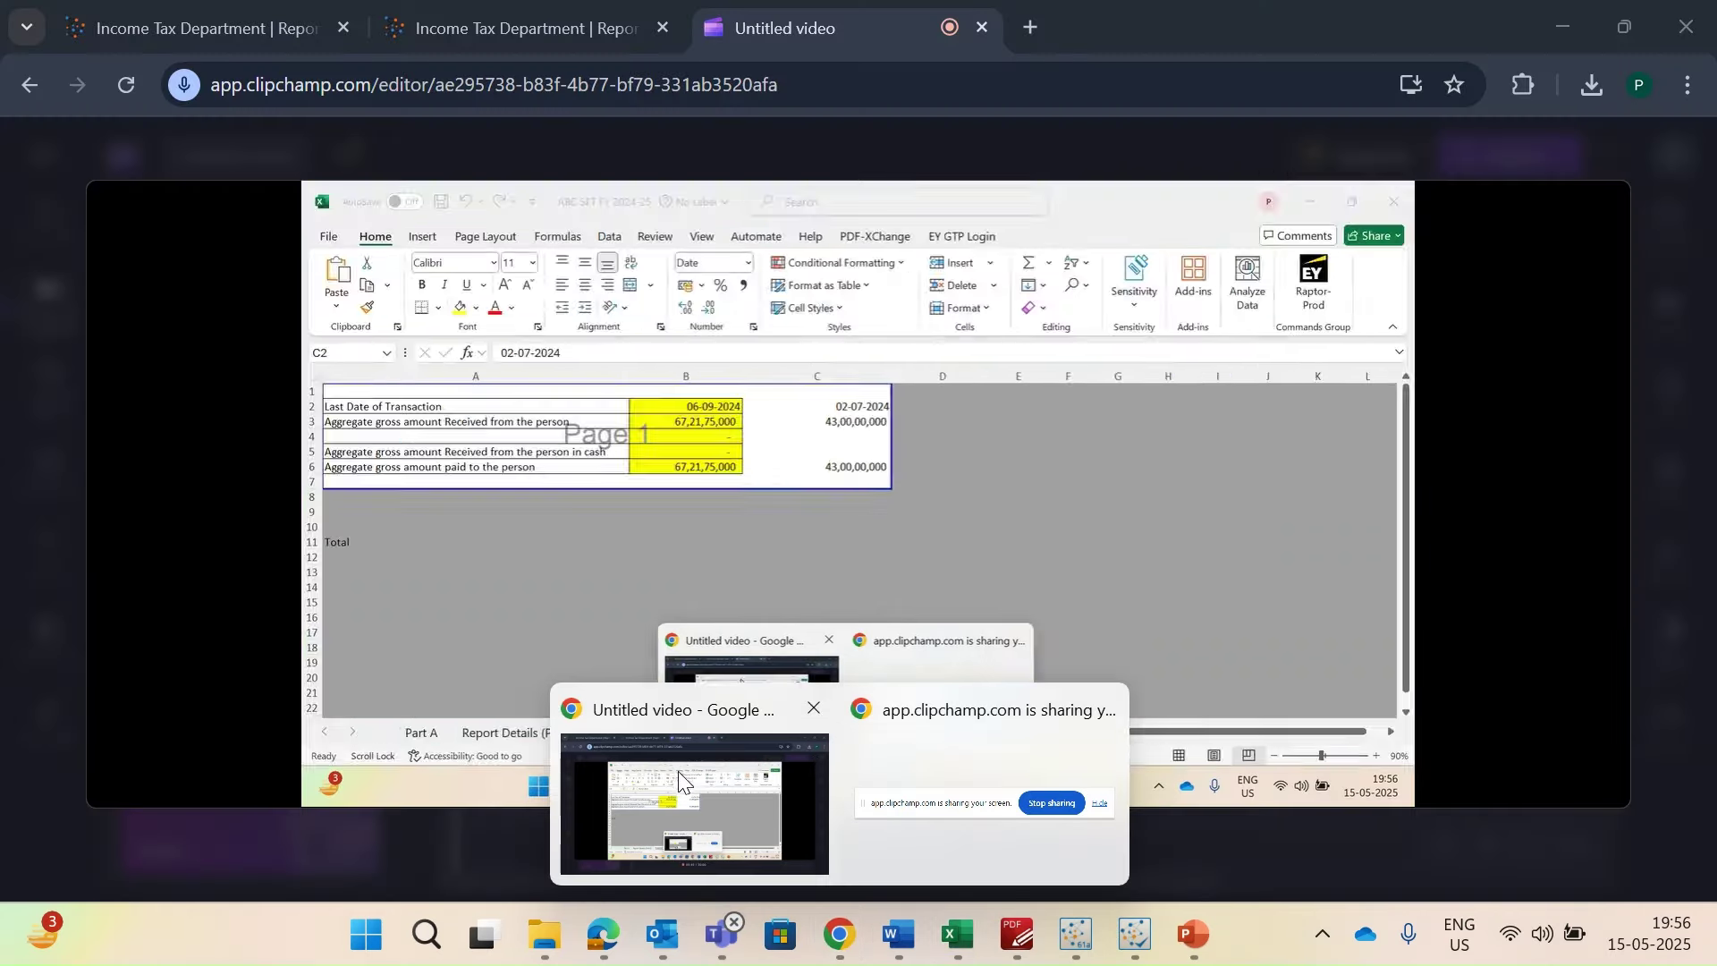
click(677, 771)
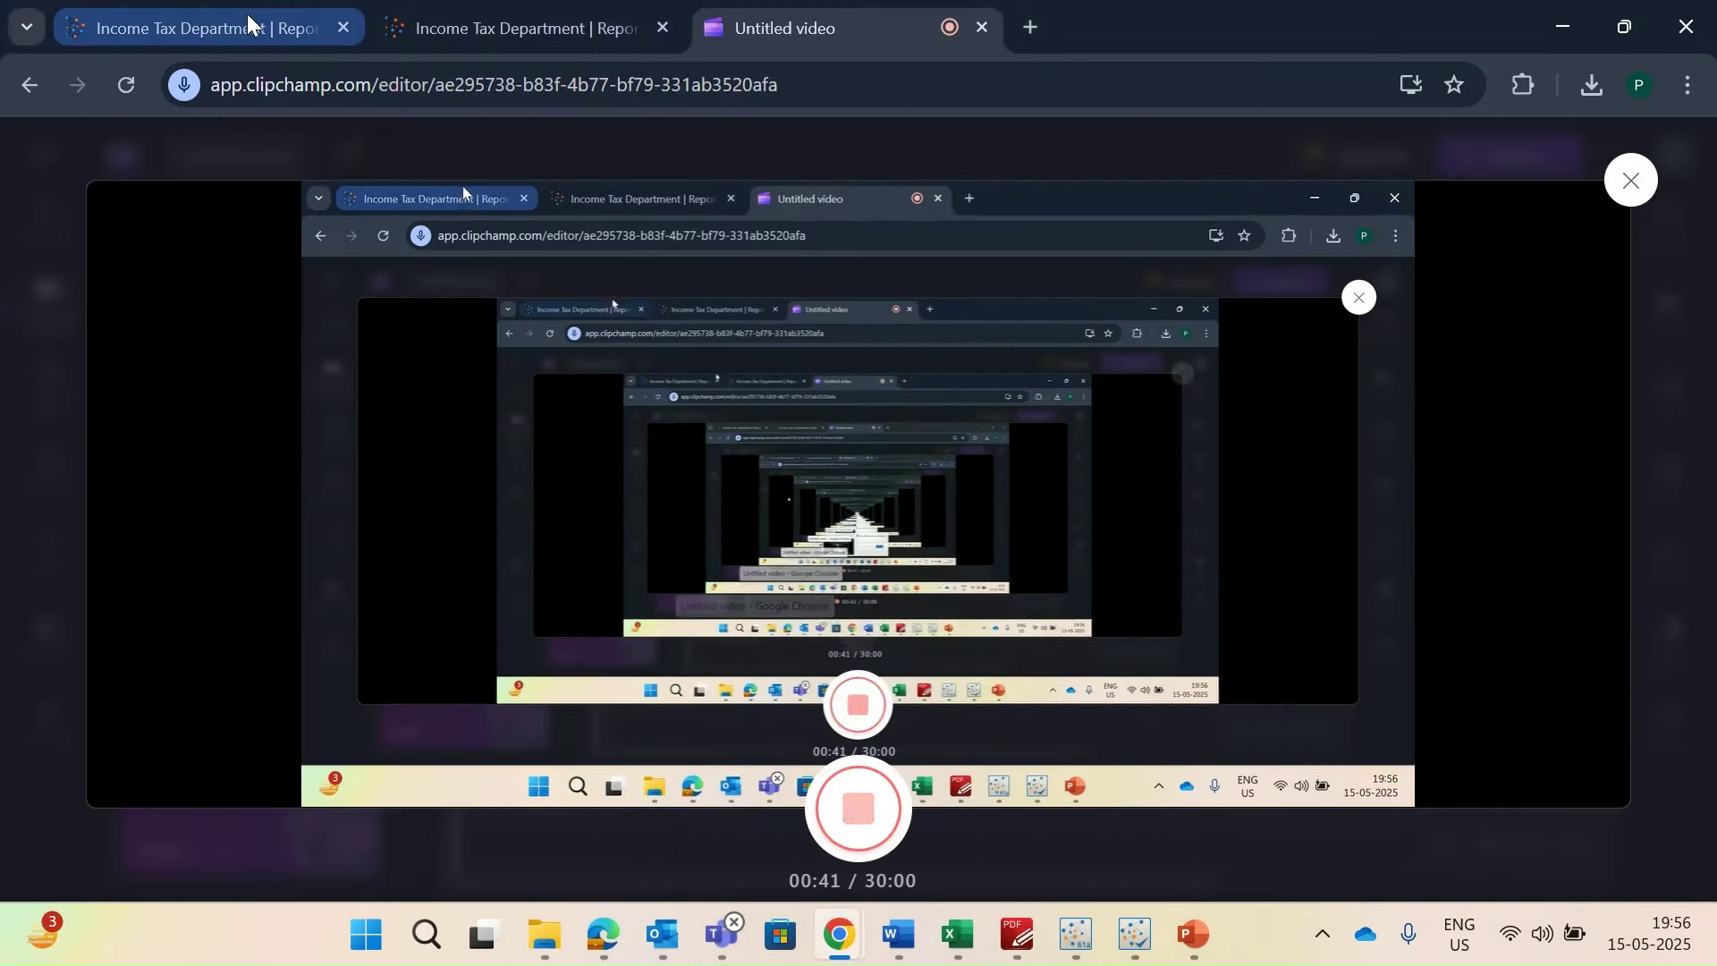
click(246, 18)
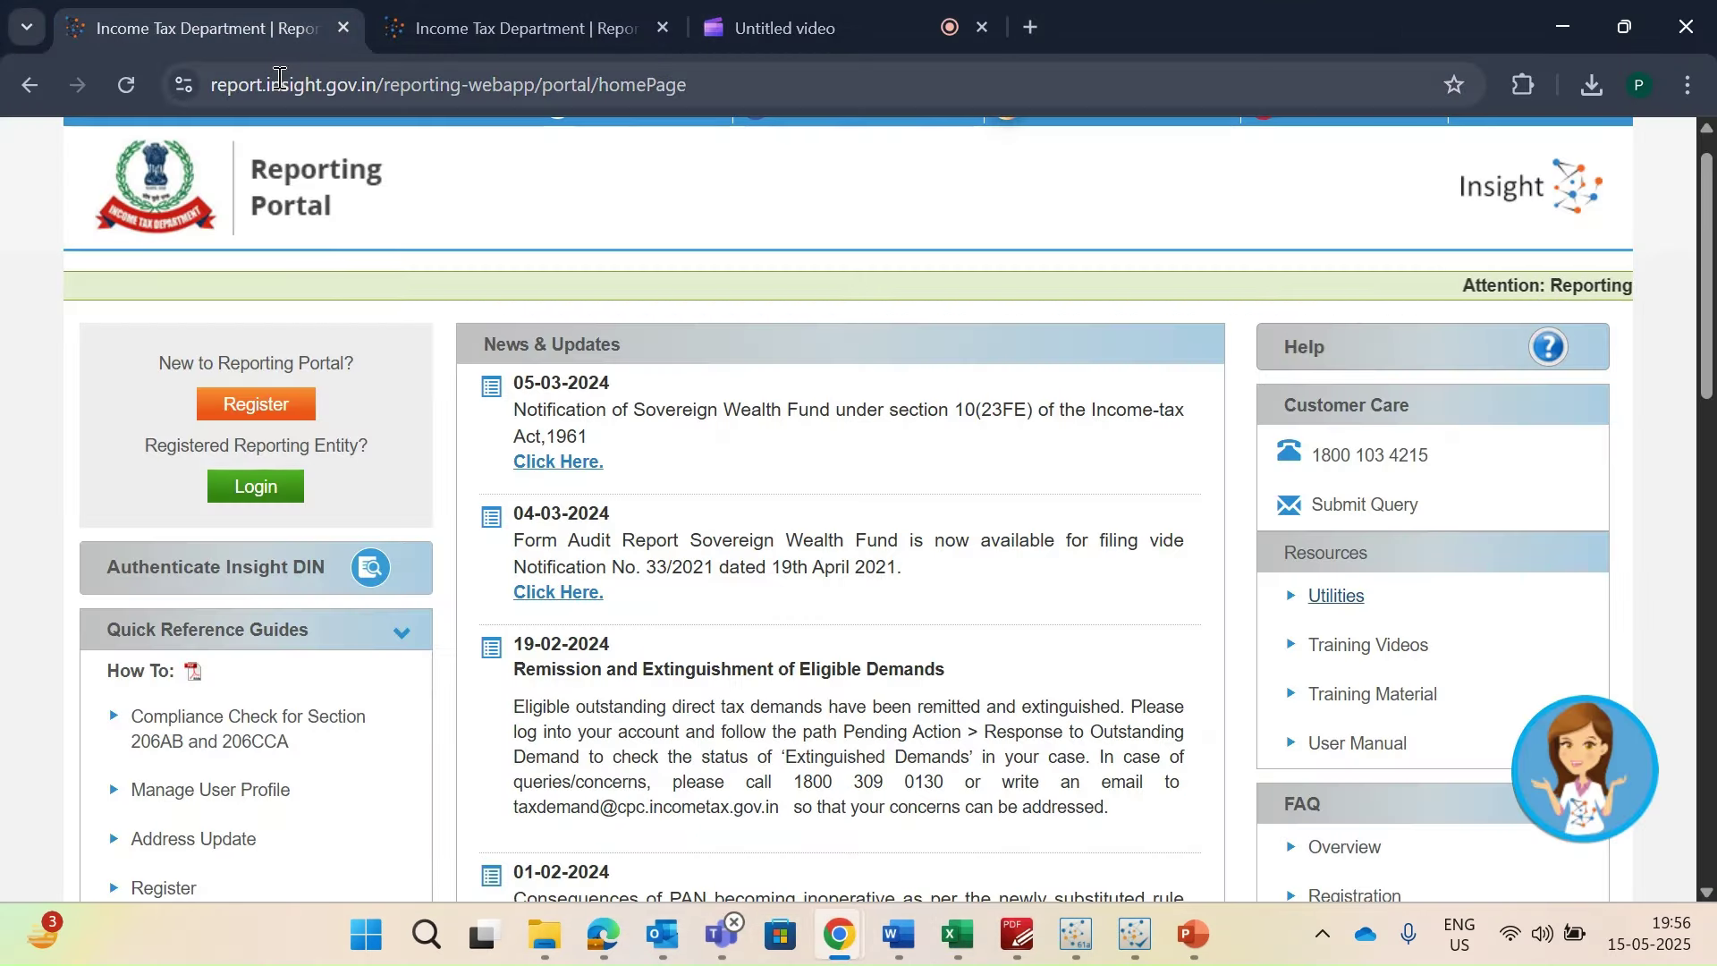
click(1338, 599)
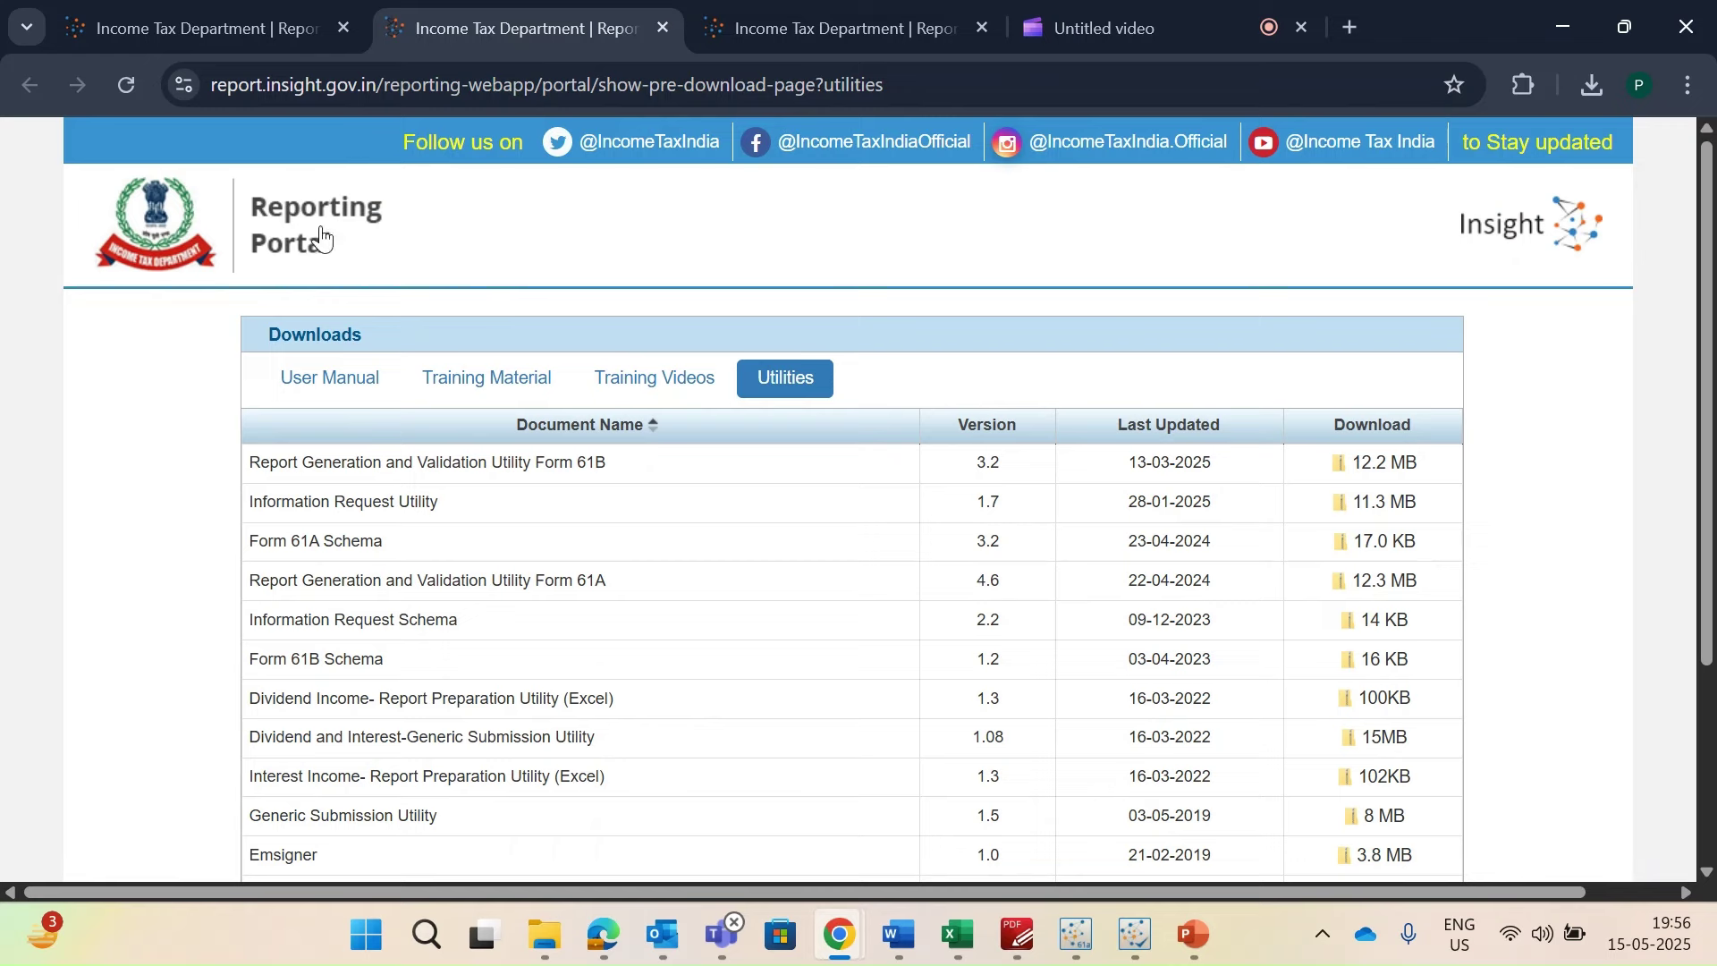
Locate the Report Generation and Validation Utility Form 61A and the Generic Submission Utility in the downloads list
scroll(439, 552, down, 1)
drag(249, 429, 624, 433)
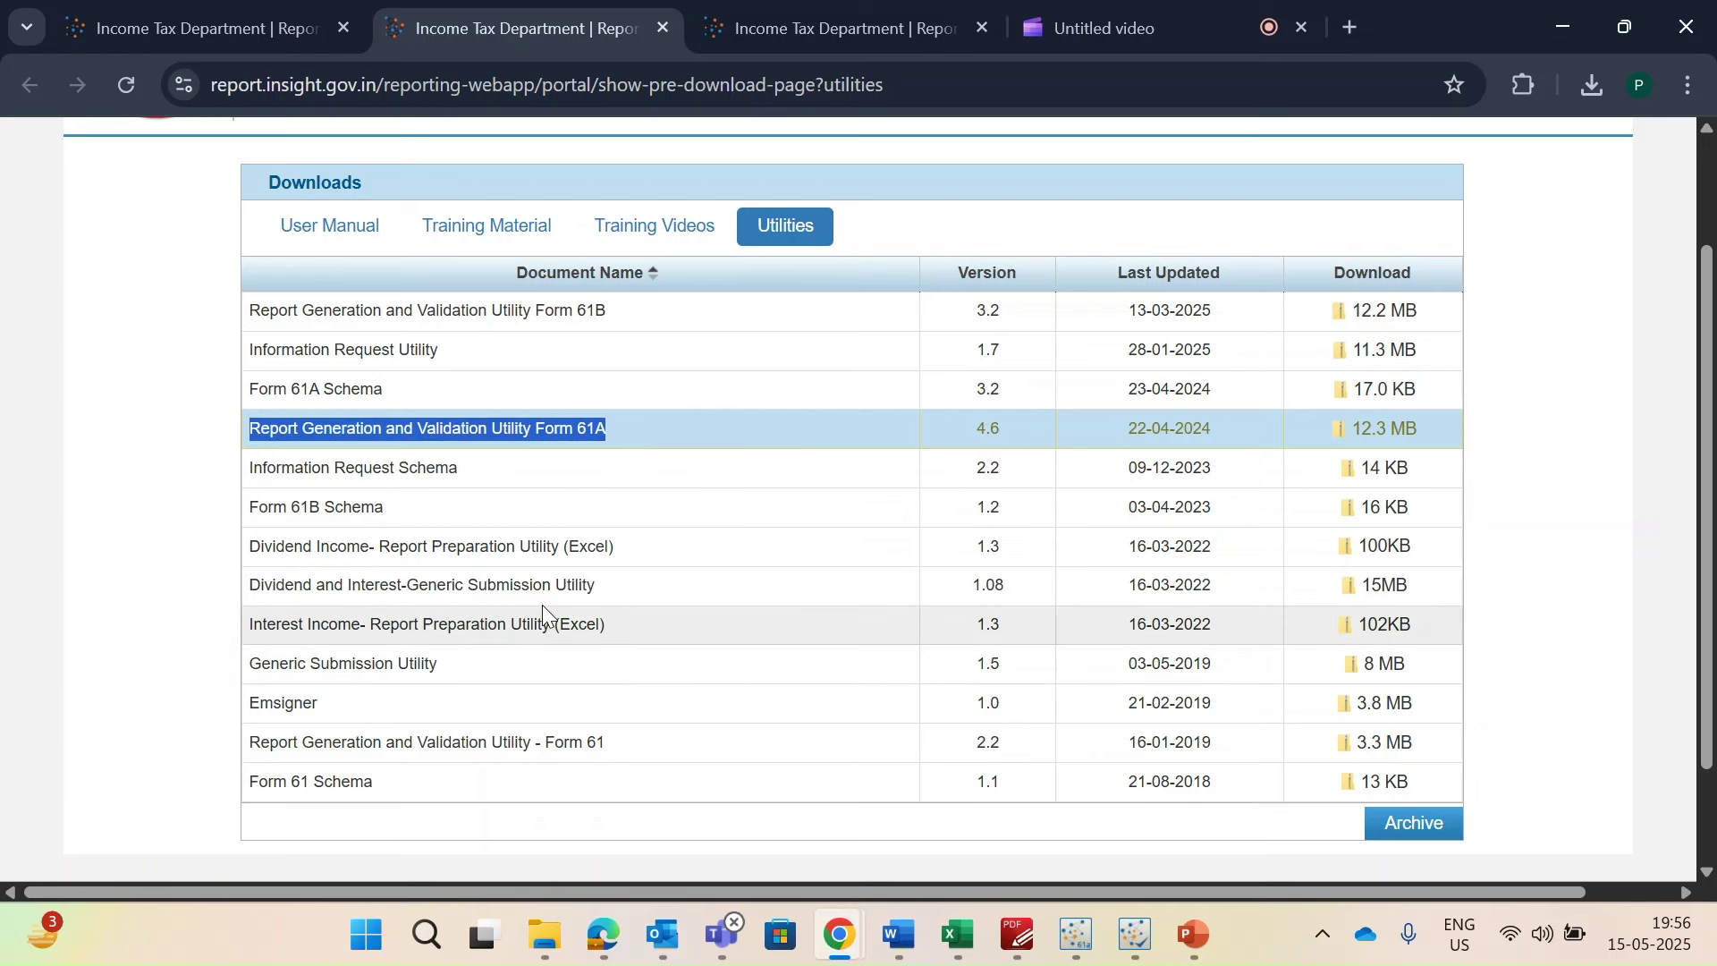
scroll(541, 608, down, 1)
click(264, 617)
drag(263, 617, 498, 632)
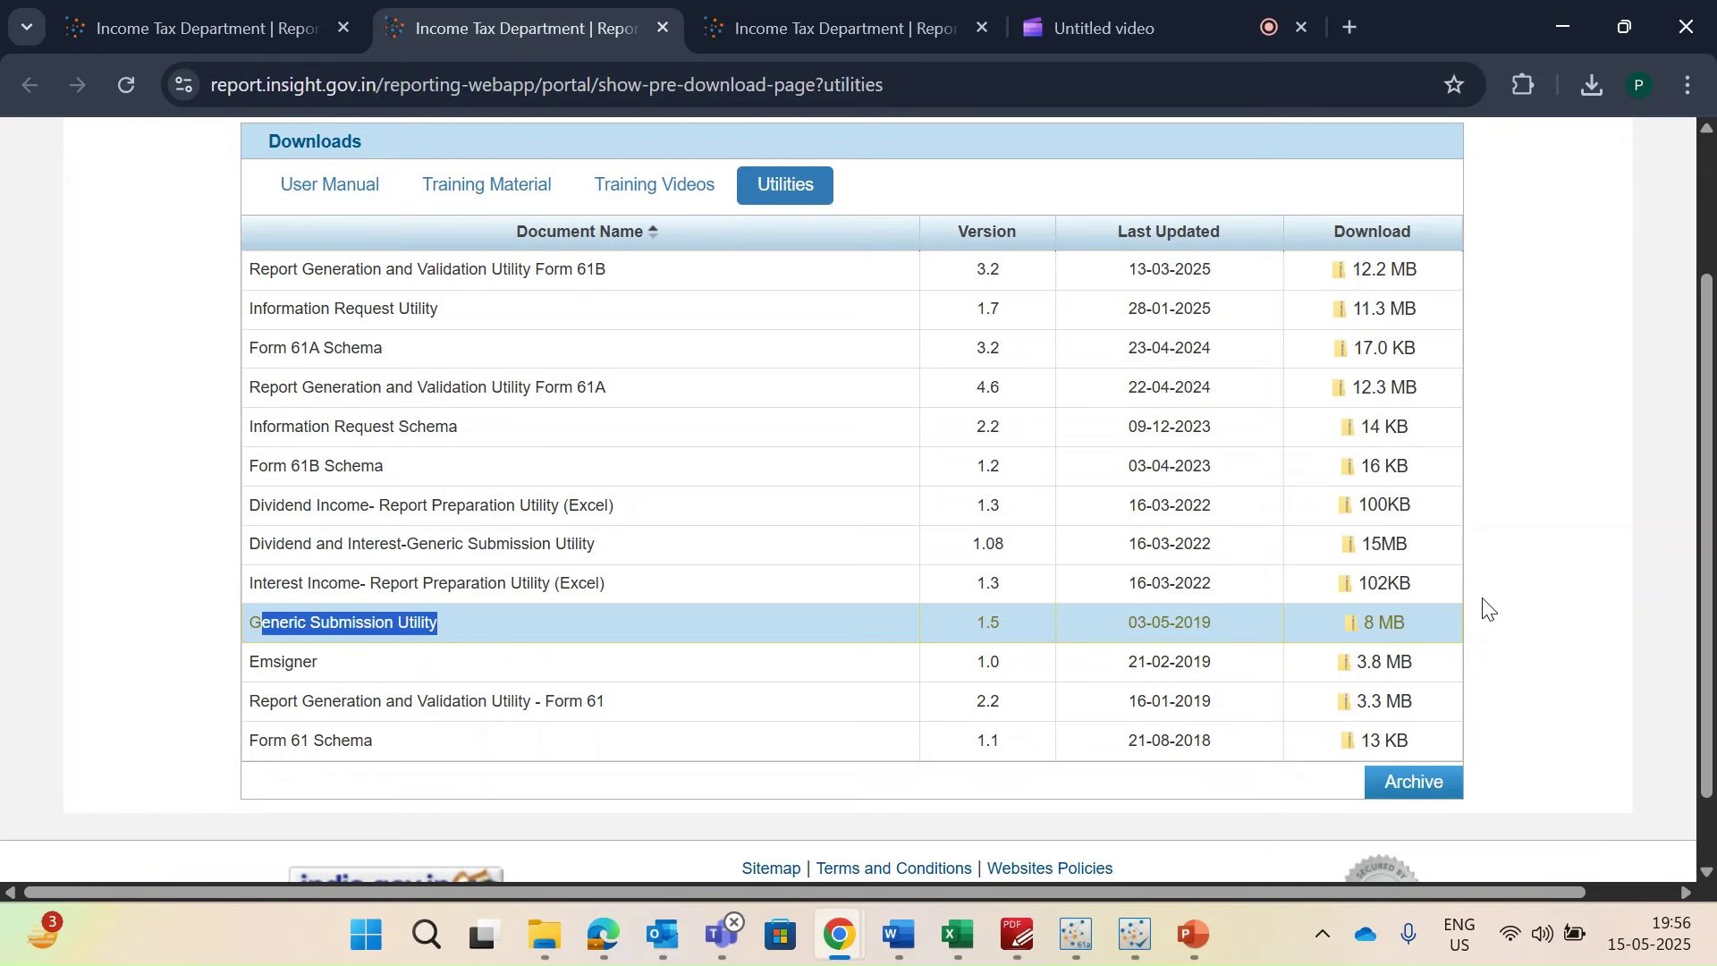
scroll(1486, 610, up, 1)
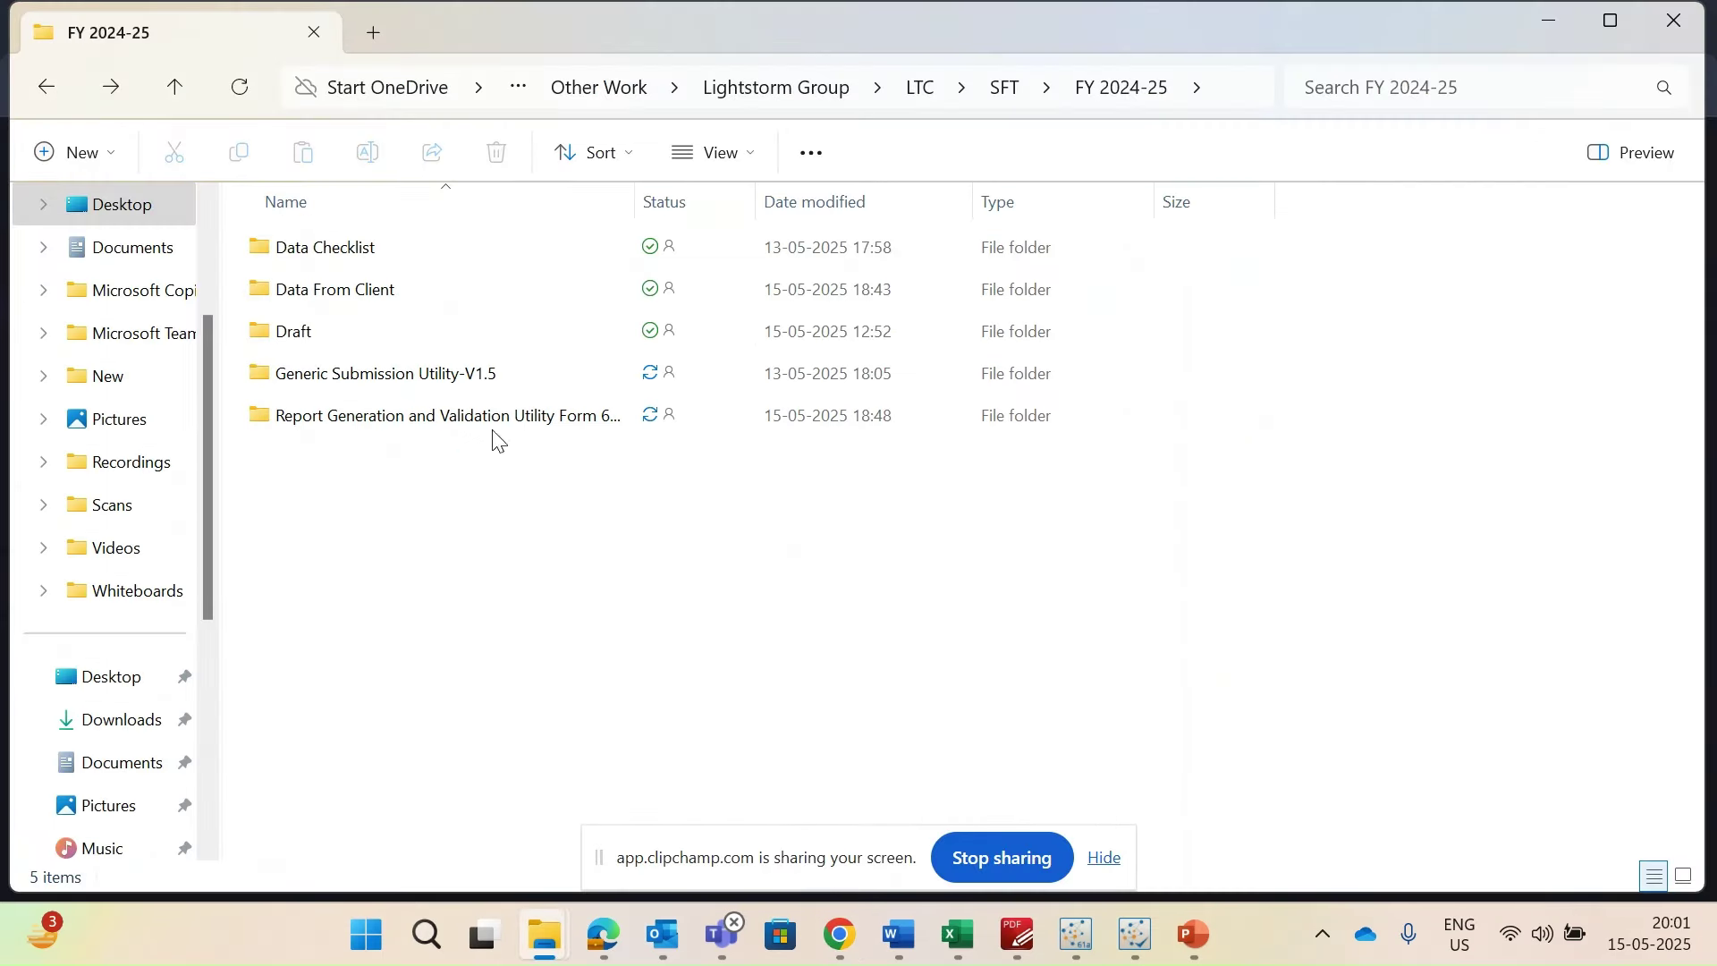
Open the Report Generation and Validation Utility Form 61A folder inside the FY 2024-25 folder
click(535, 418)
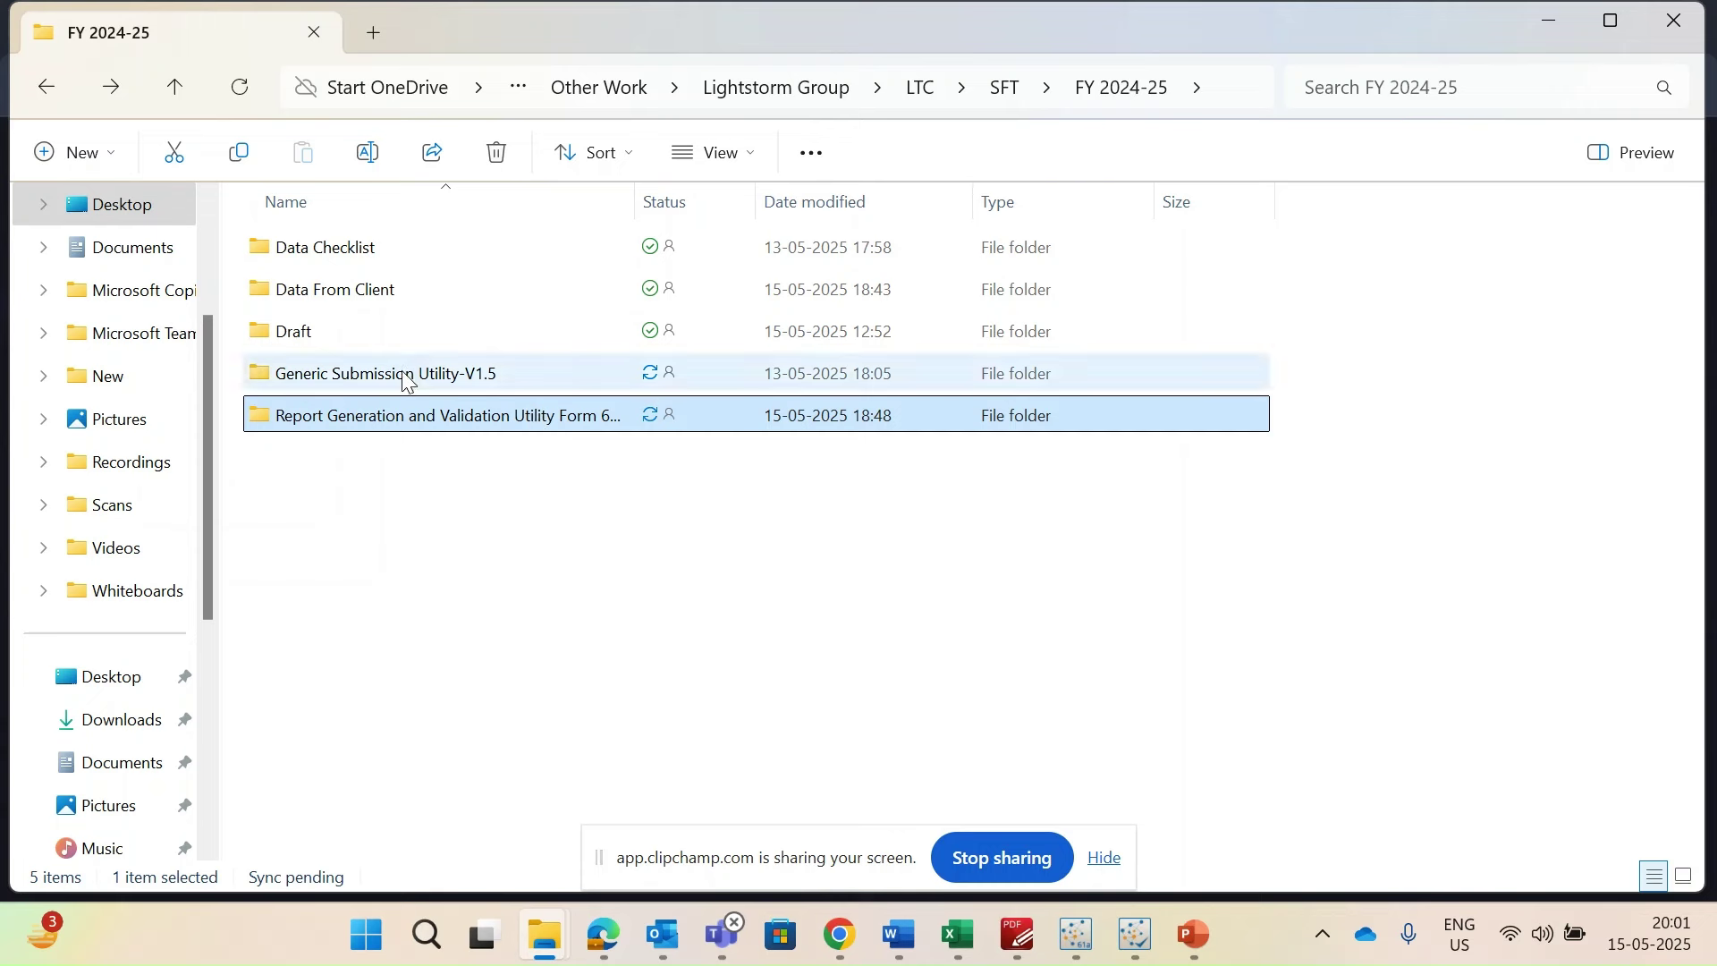
click(438, 510)
key(Up)
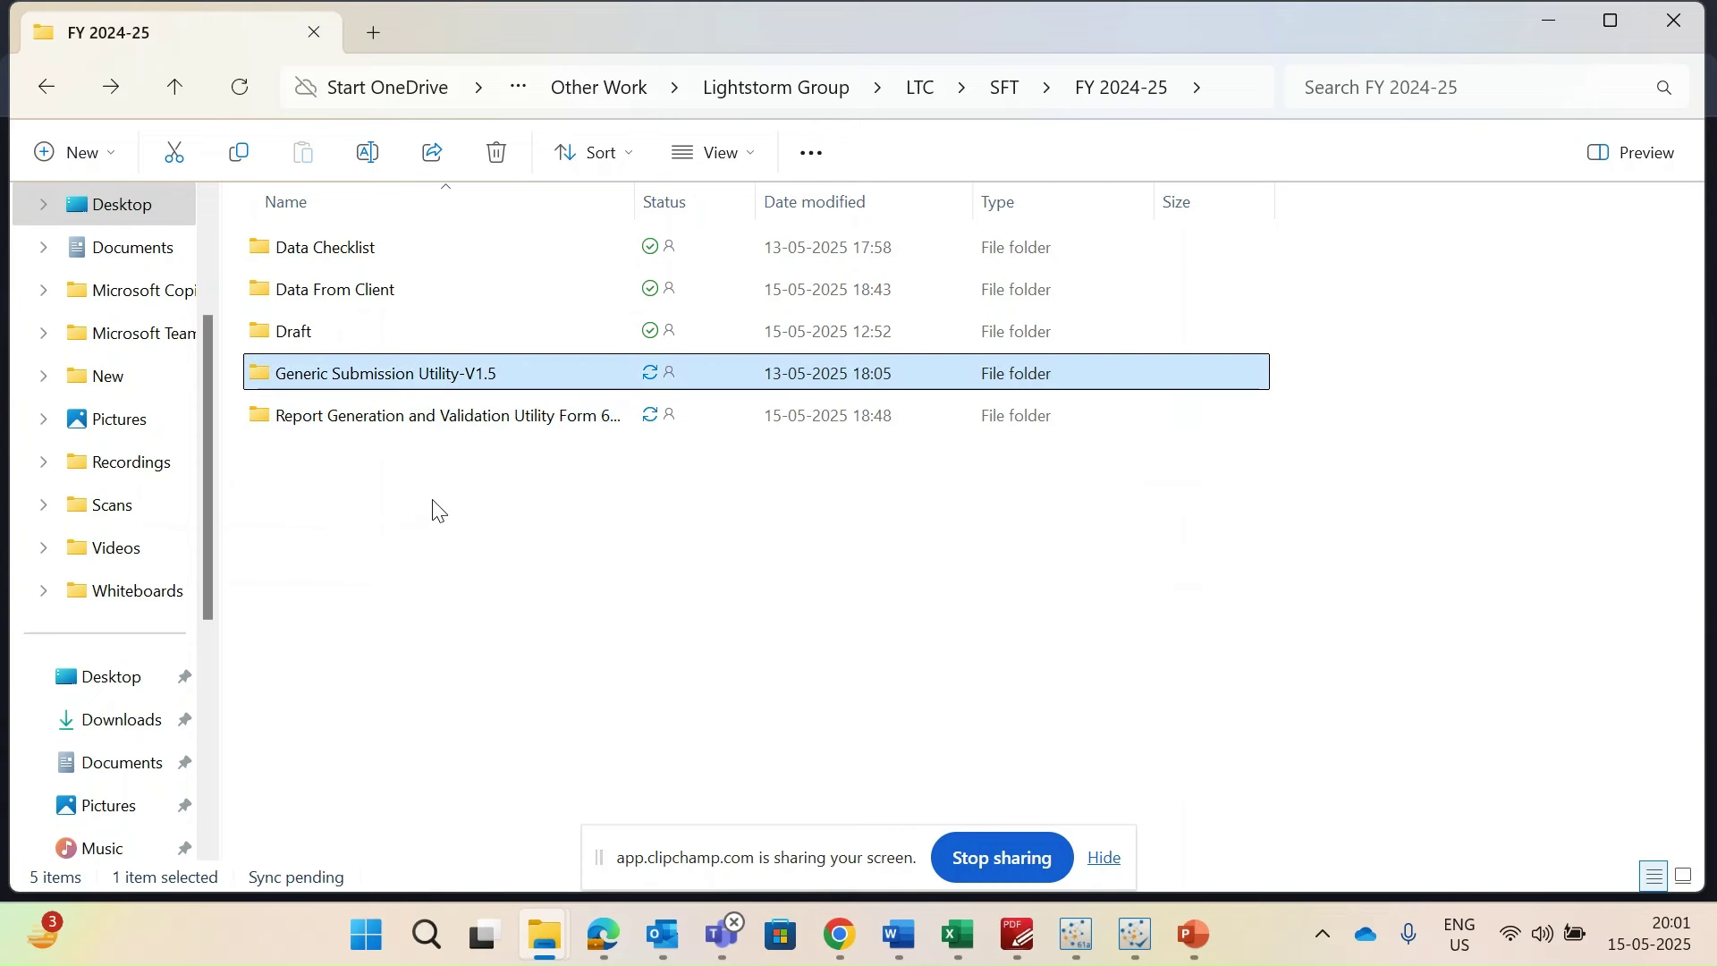
key(Down)
key(Return)
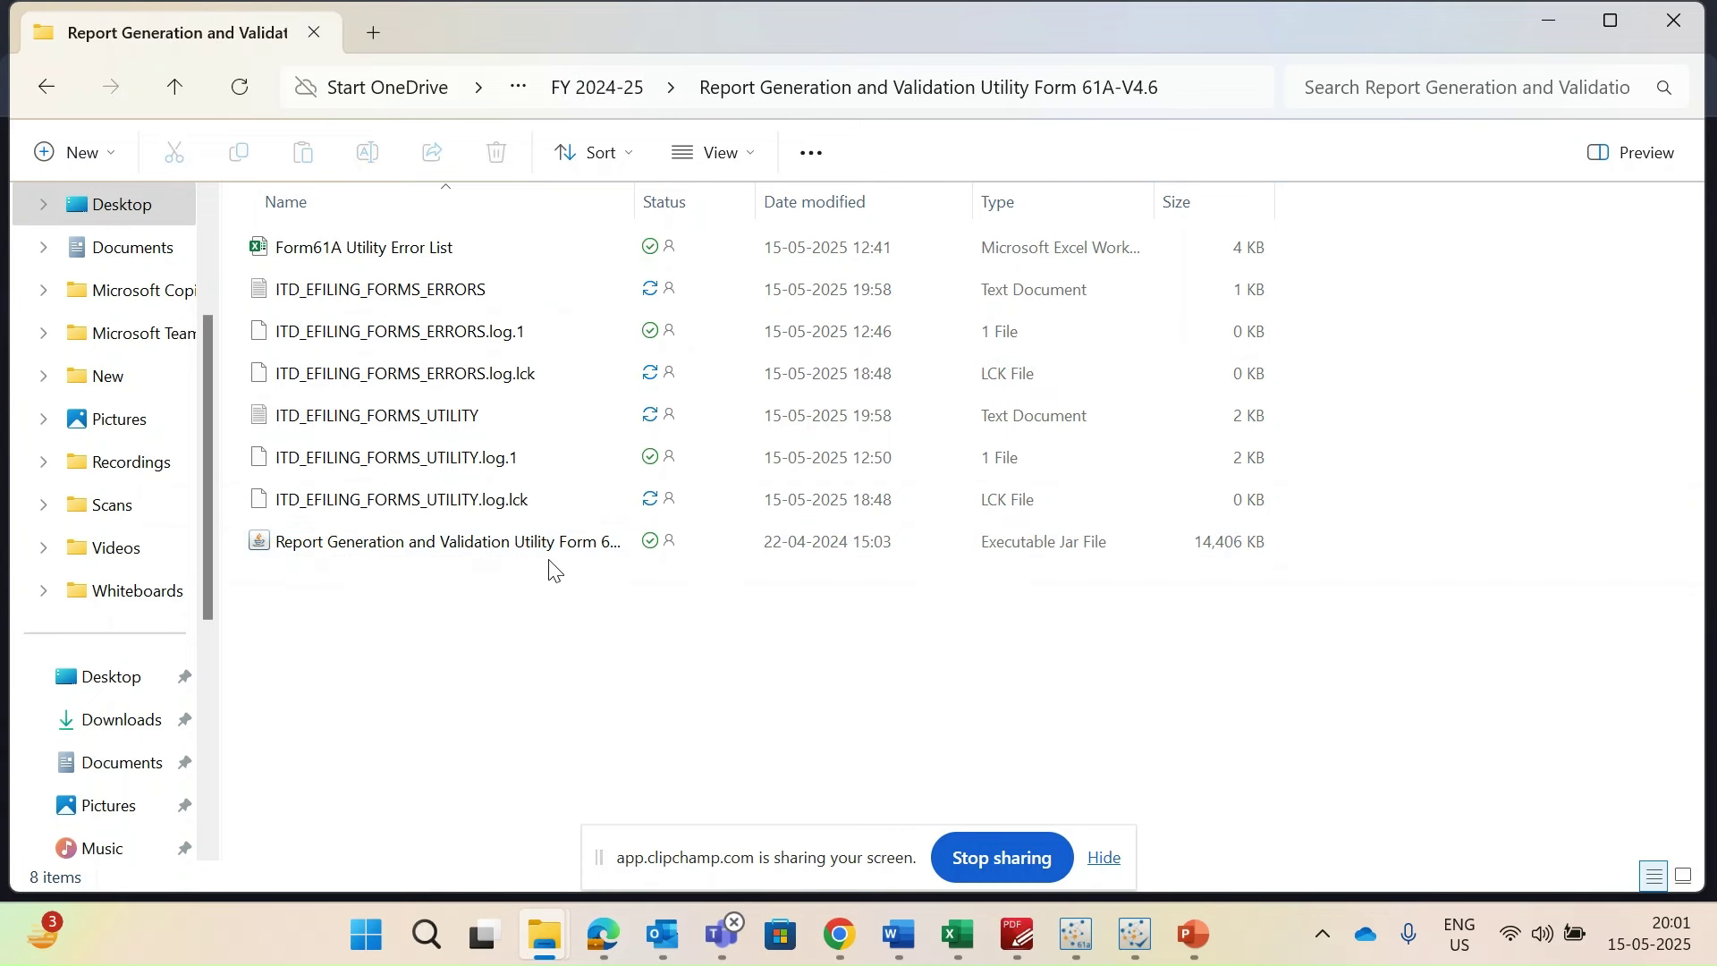
Switch to the Form 61A Report Generation Utility and view the available SFT codes on the Instructions page
click(1076, 934)
click(148, 248)
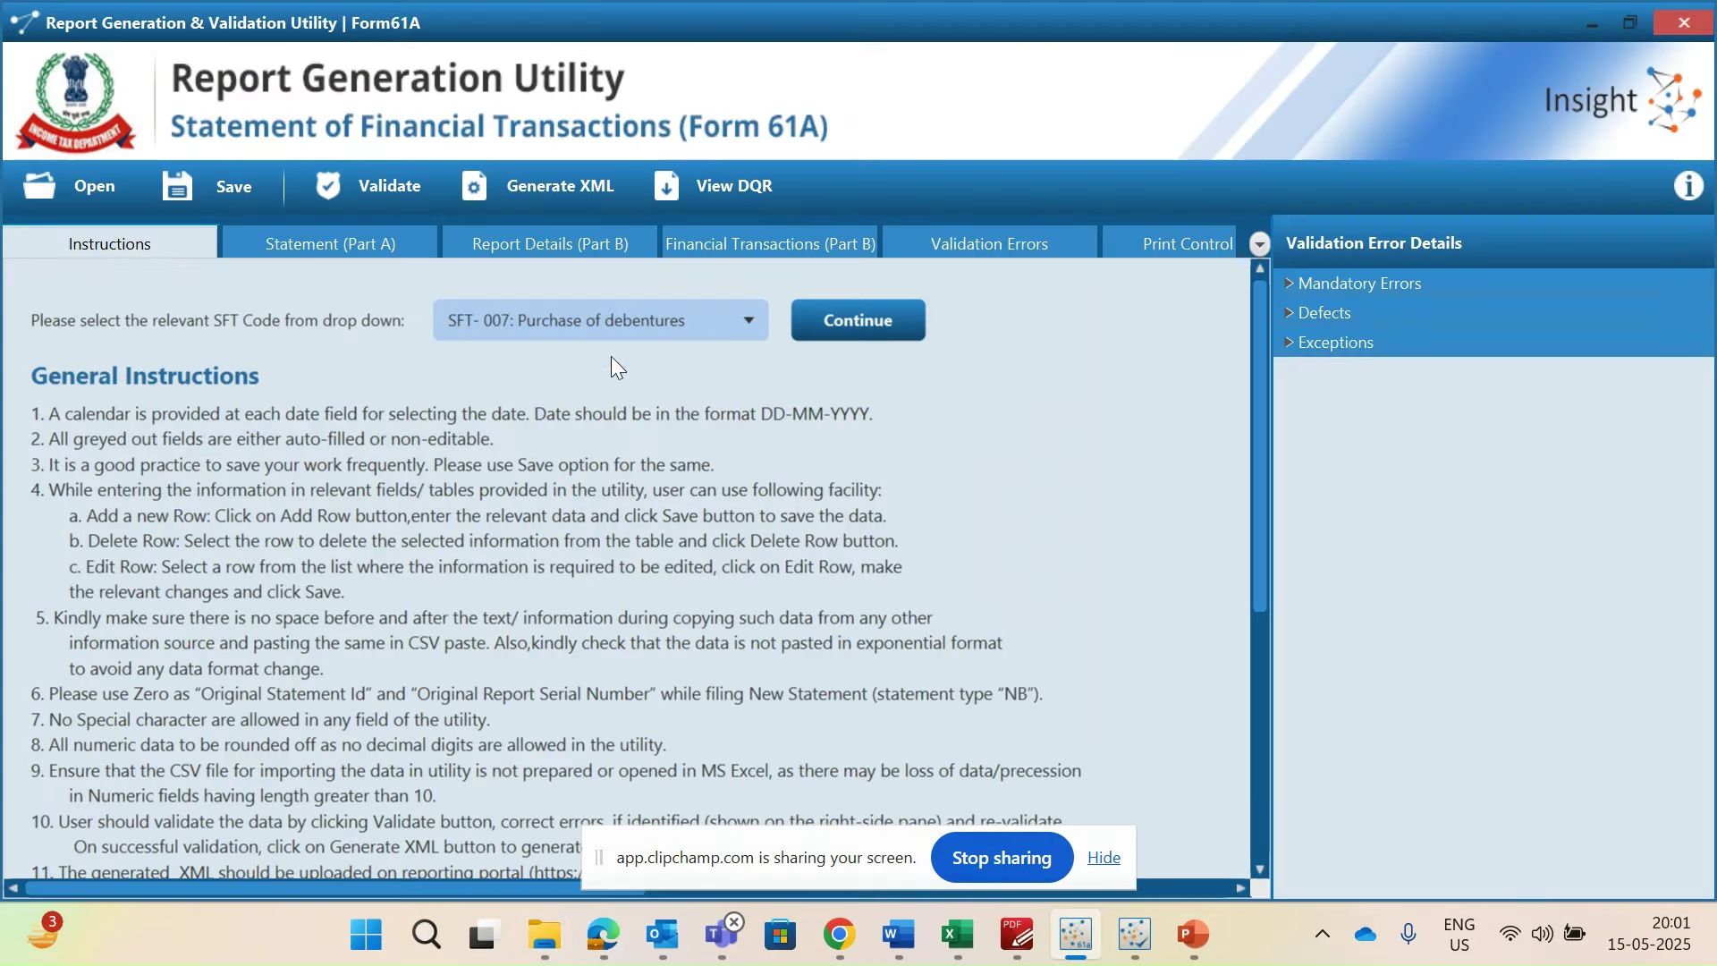
click(726, 325)
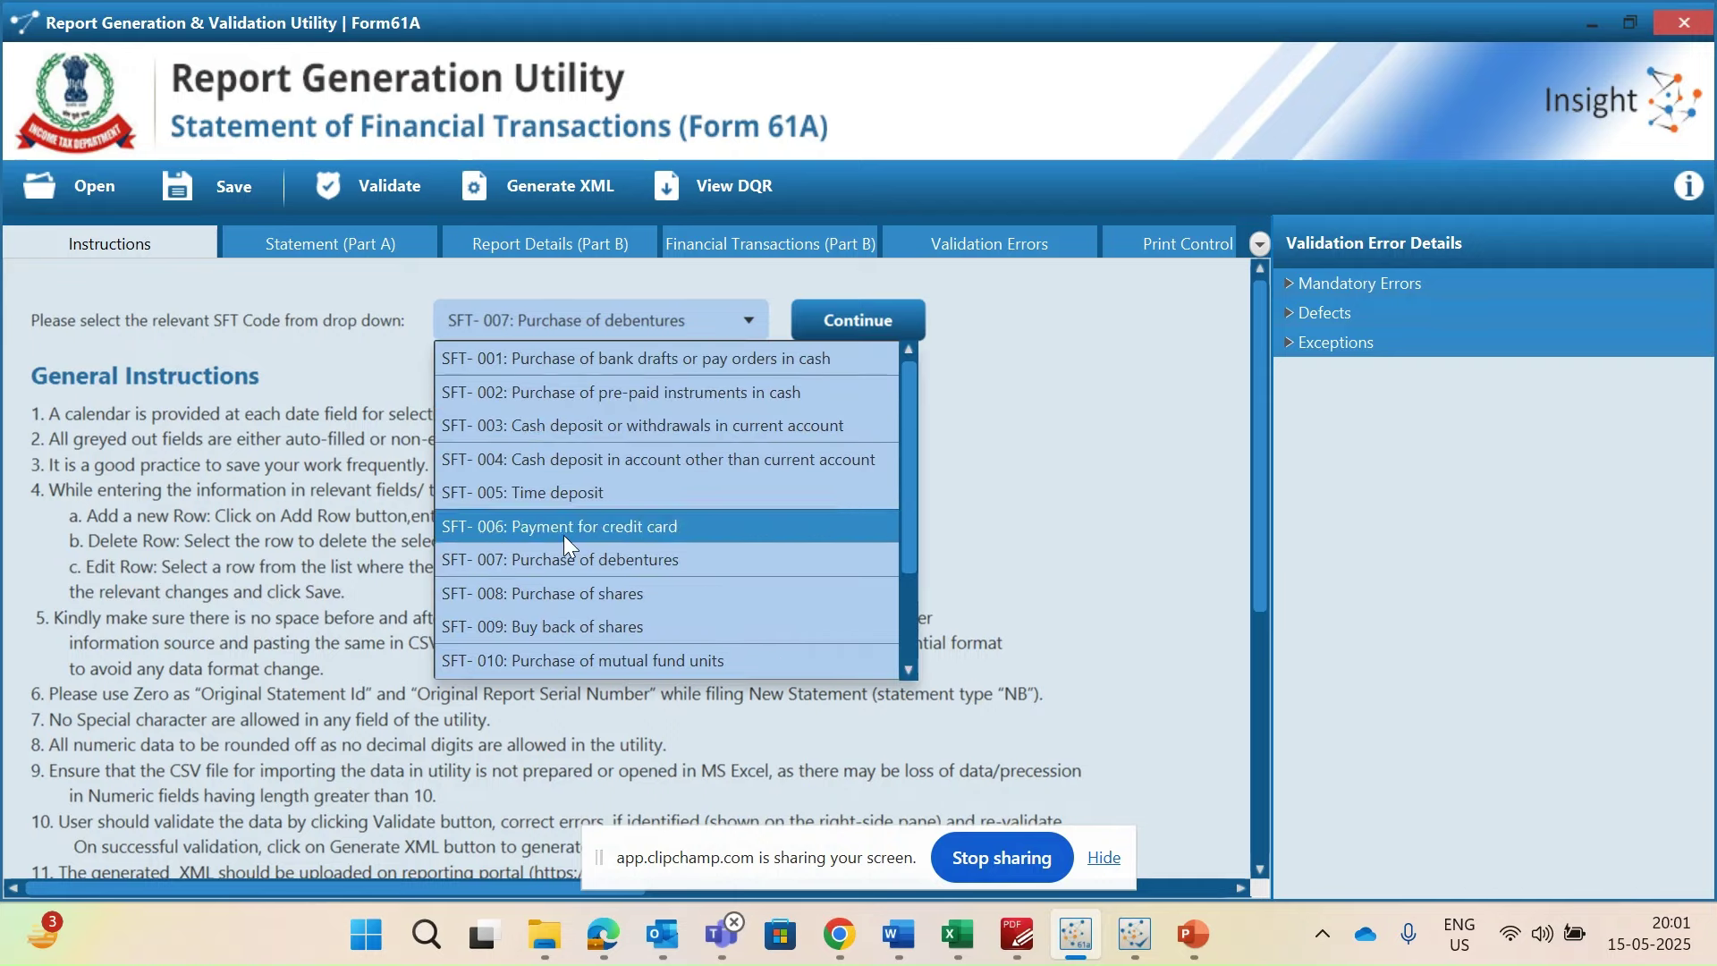
click(1035, 430)
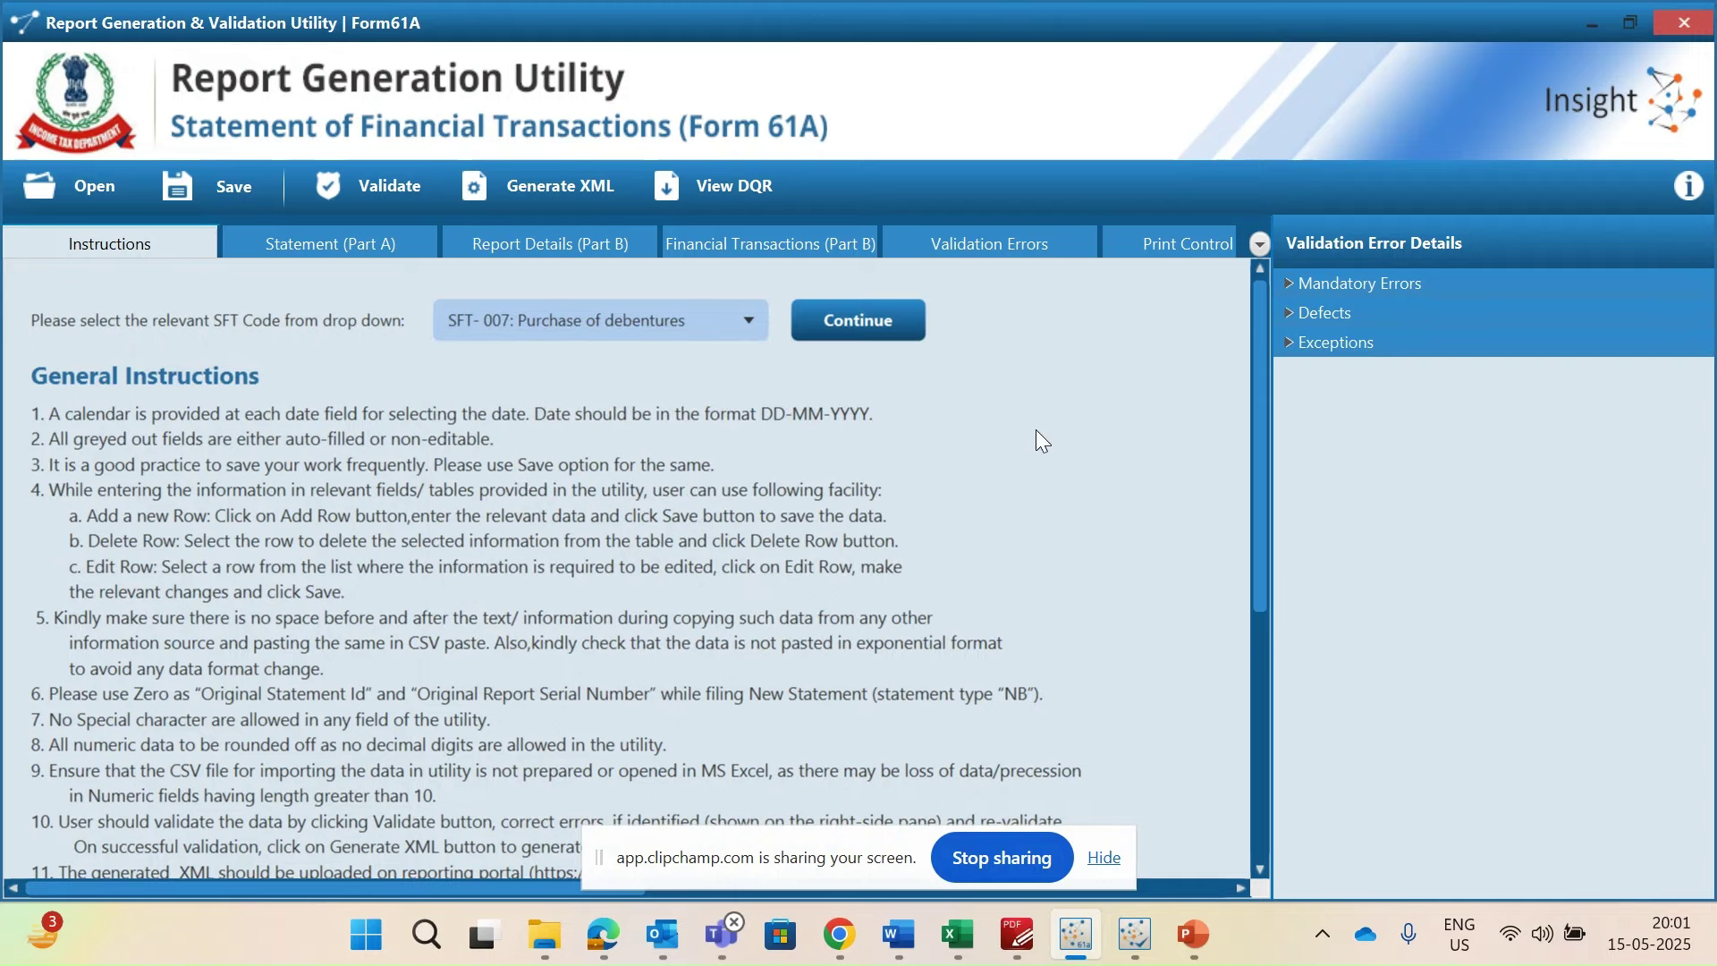
Review the principal officer details in Statement (Part A) and hide the screen-sharing notice
click(368, 249)
scroll(414, 452, up, 1)
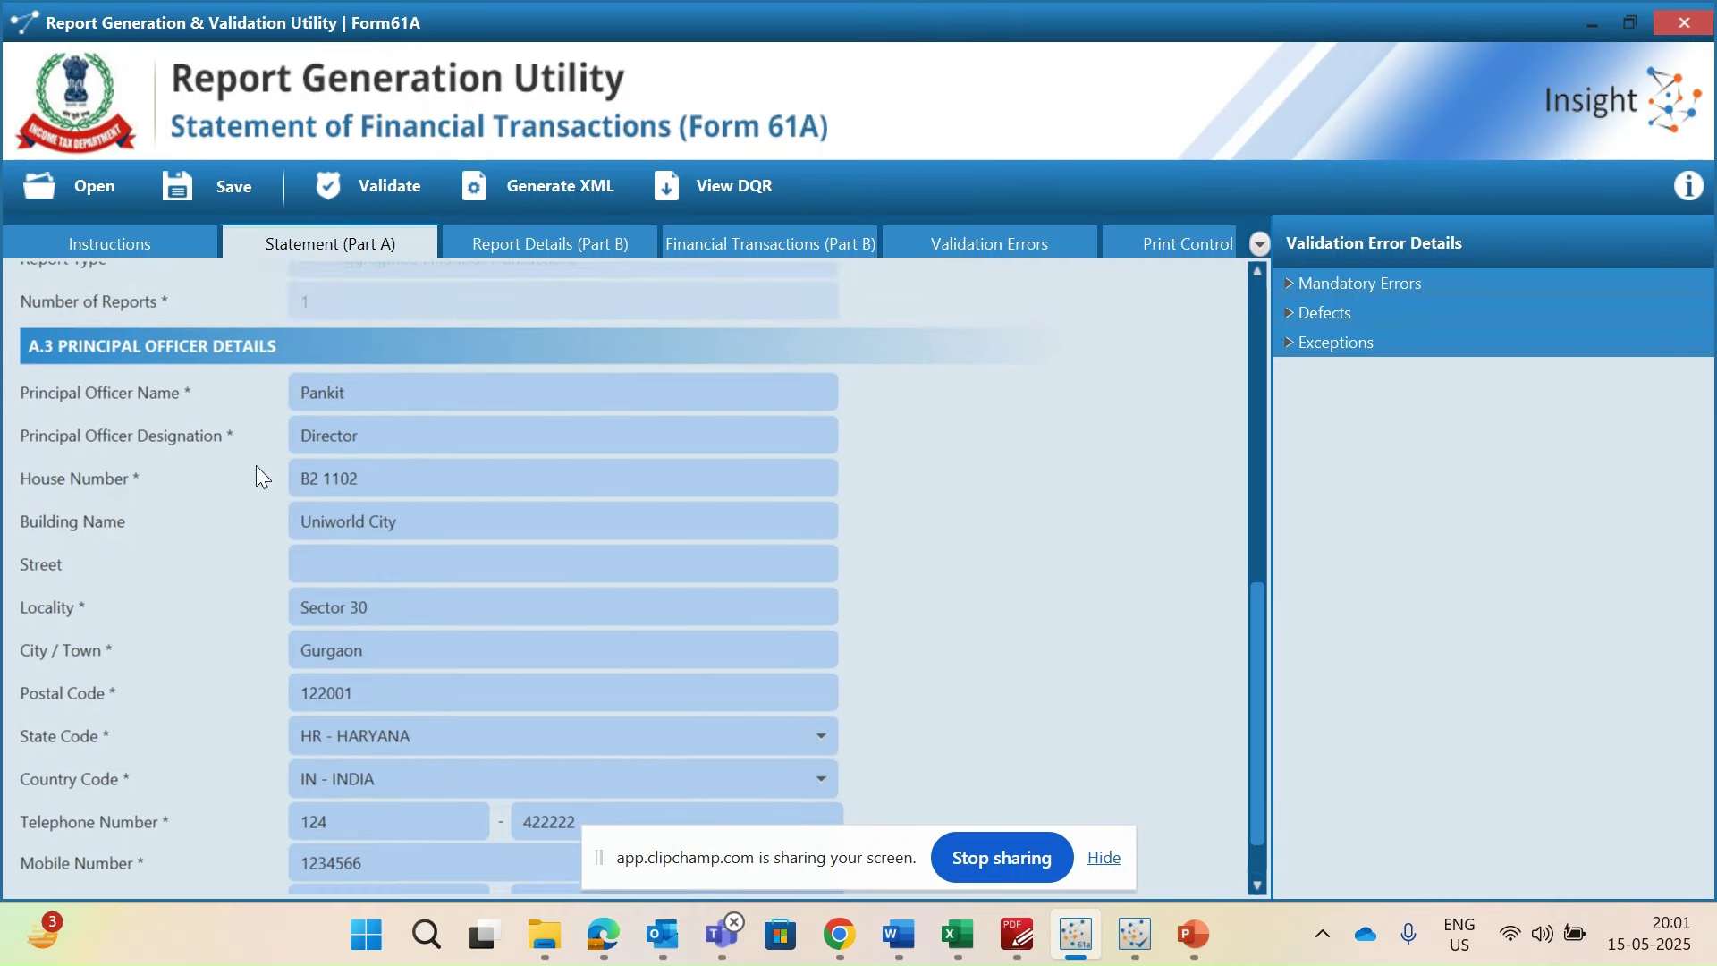
scroll(379, 523, down, 1)
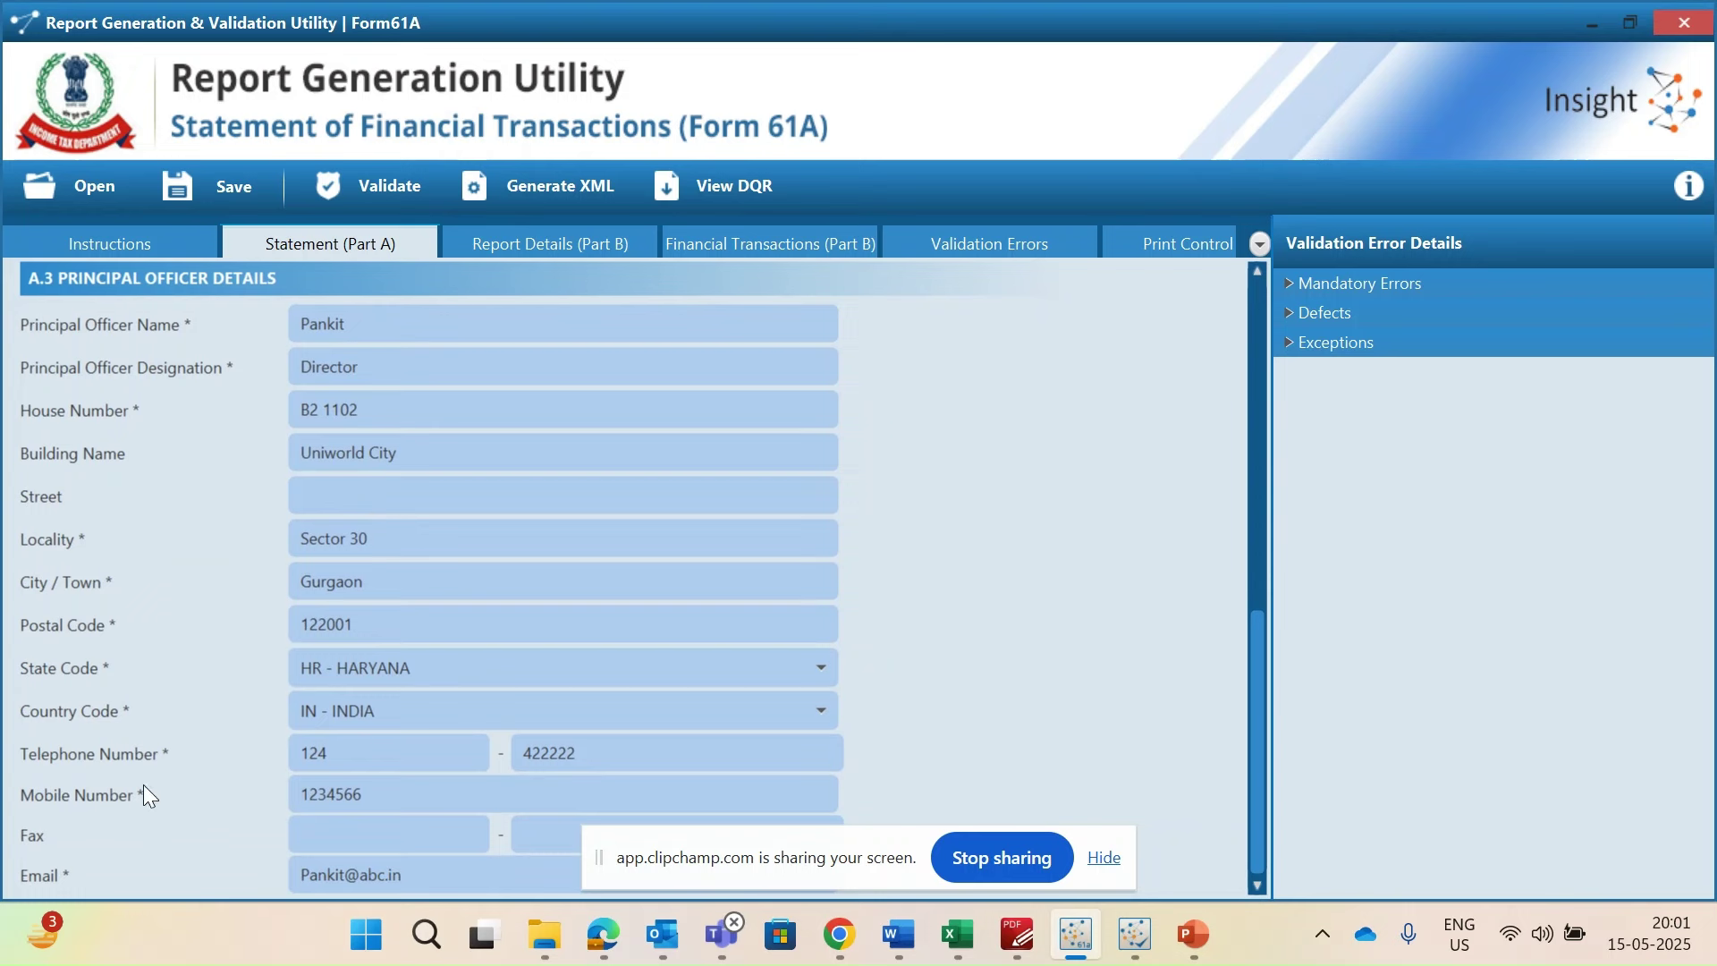
click(1109, 873)
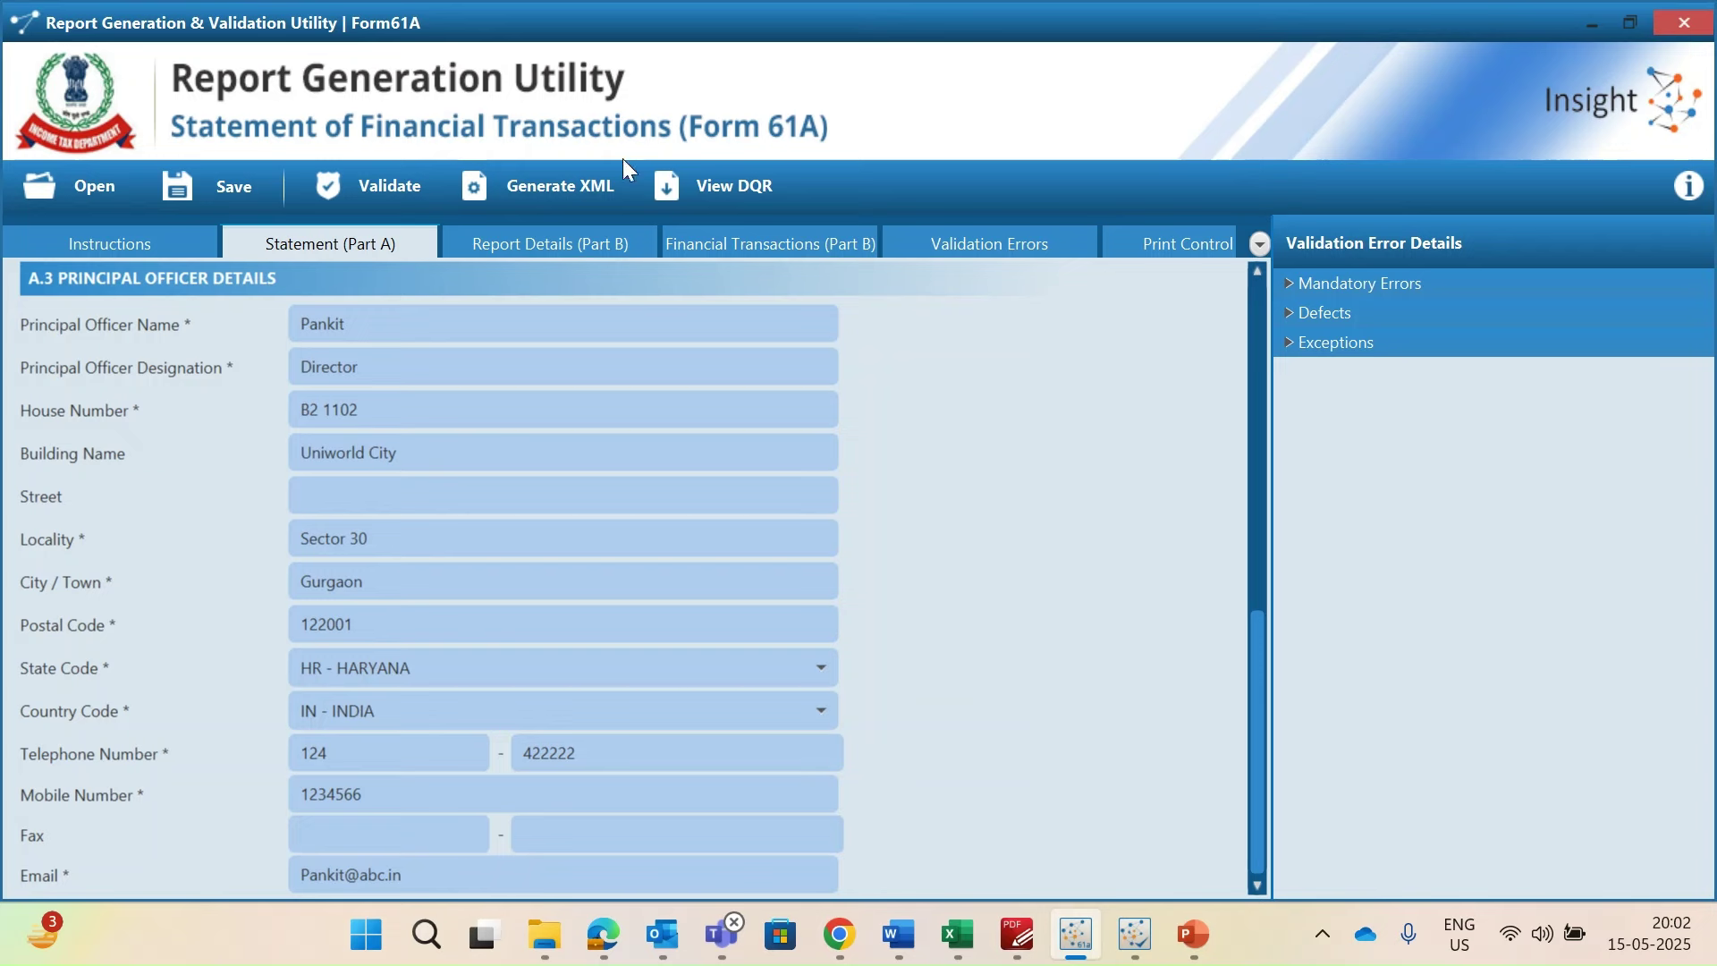
Open the XYZ Limited row in Report Details (Part B) for editing and examine its identity, contact and amount fields
click(565, 234)
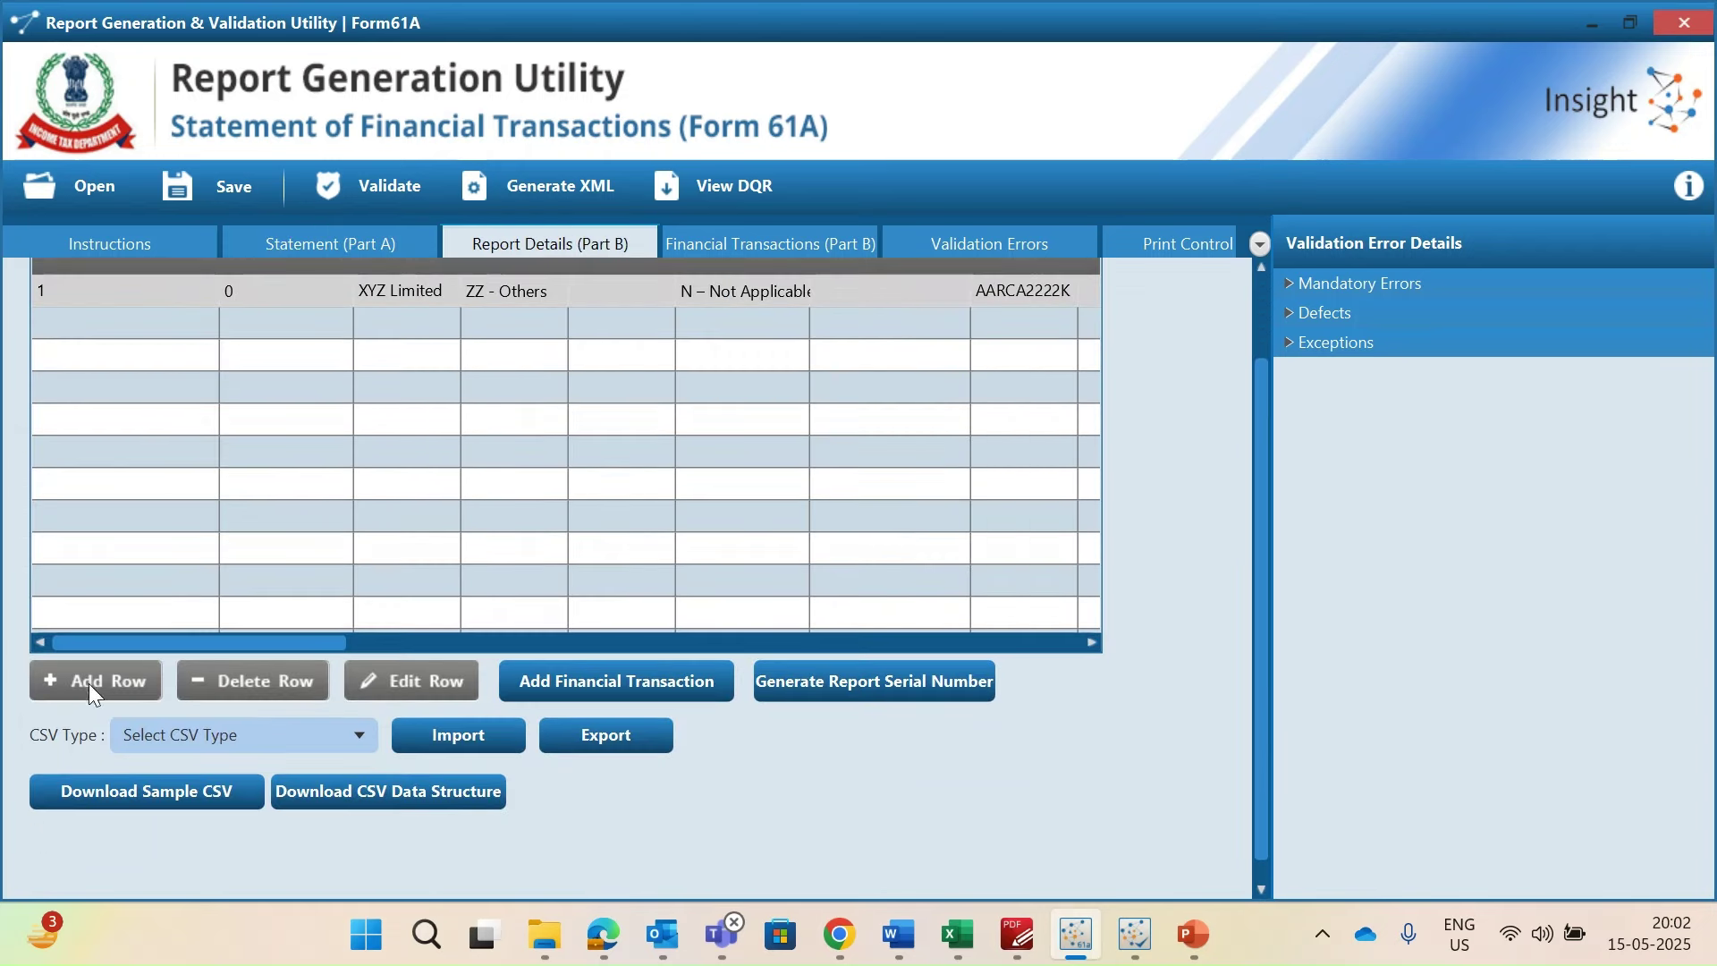
click(390, 684)
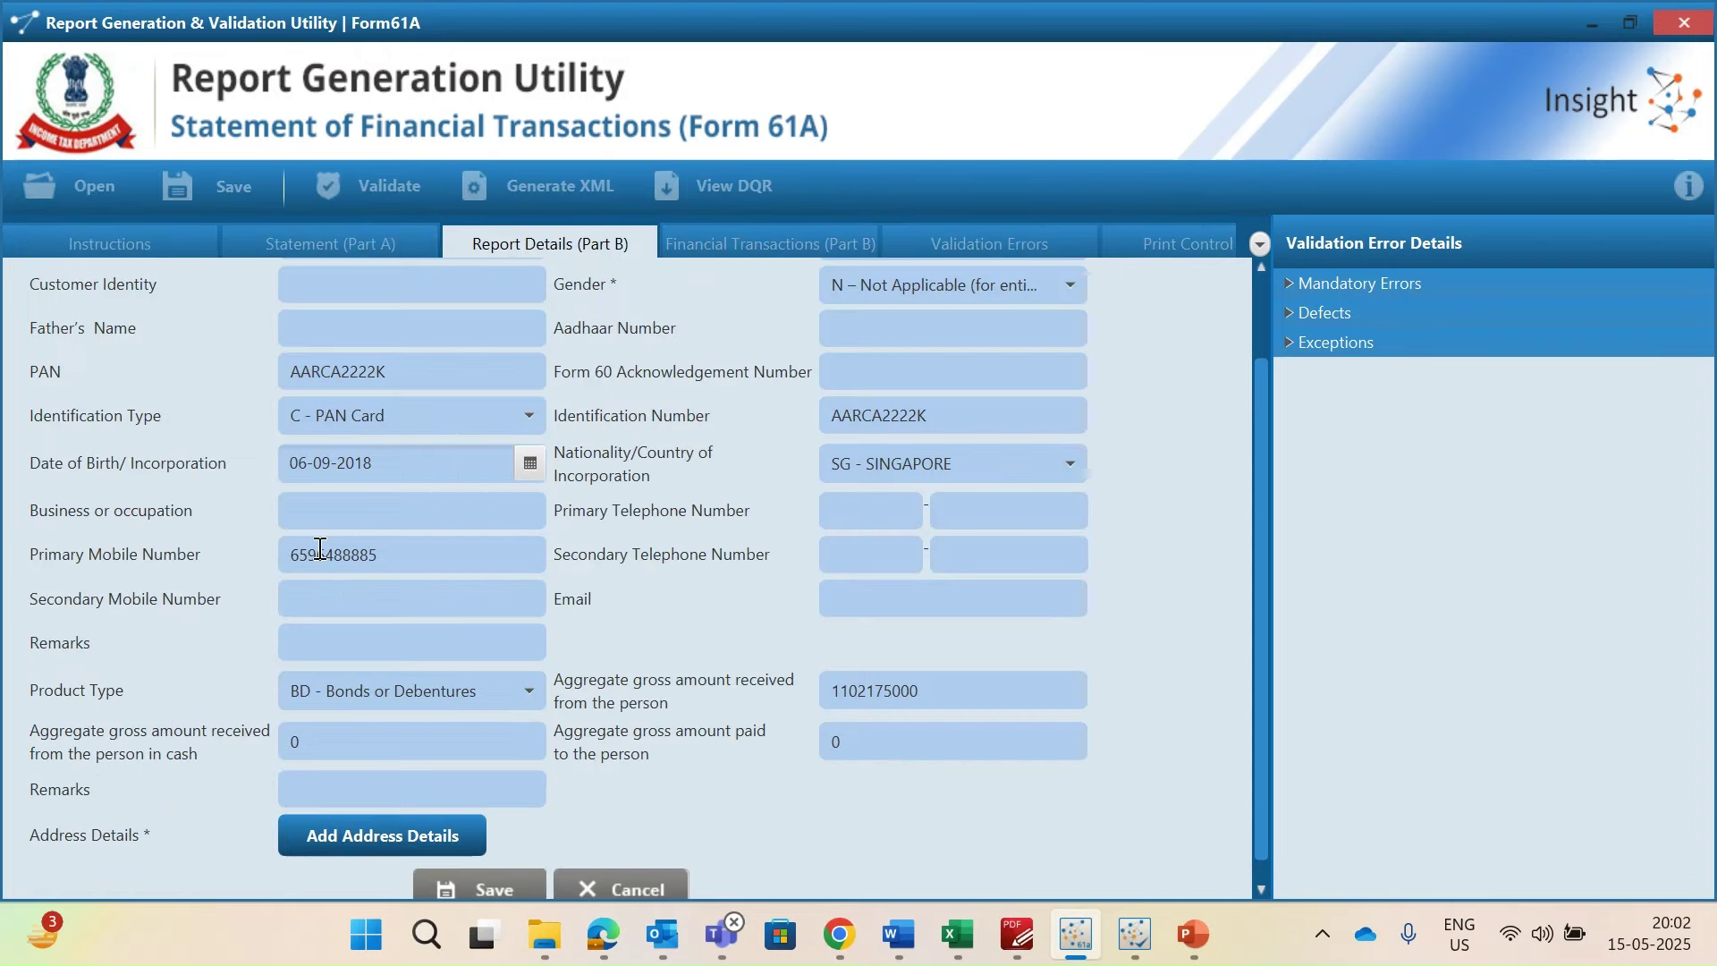
scroll(266, 314, up, 2)
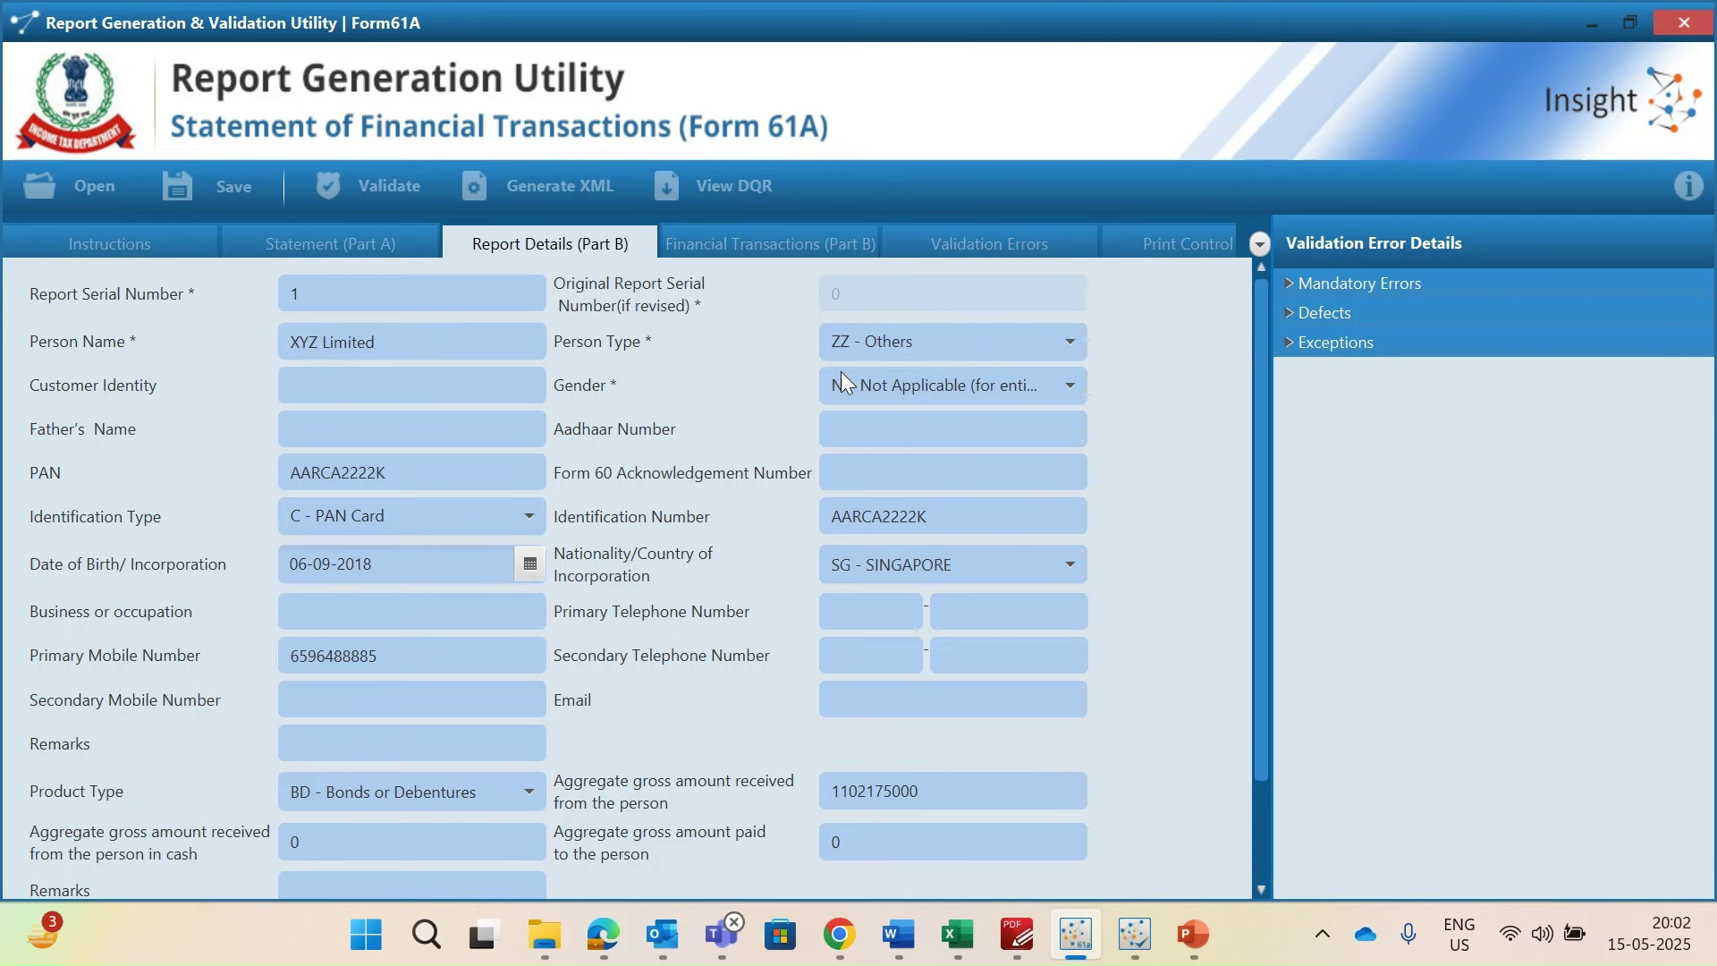
click(369, 467)
click(854, 517)
scroll(695, 589, down, 1)
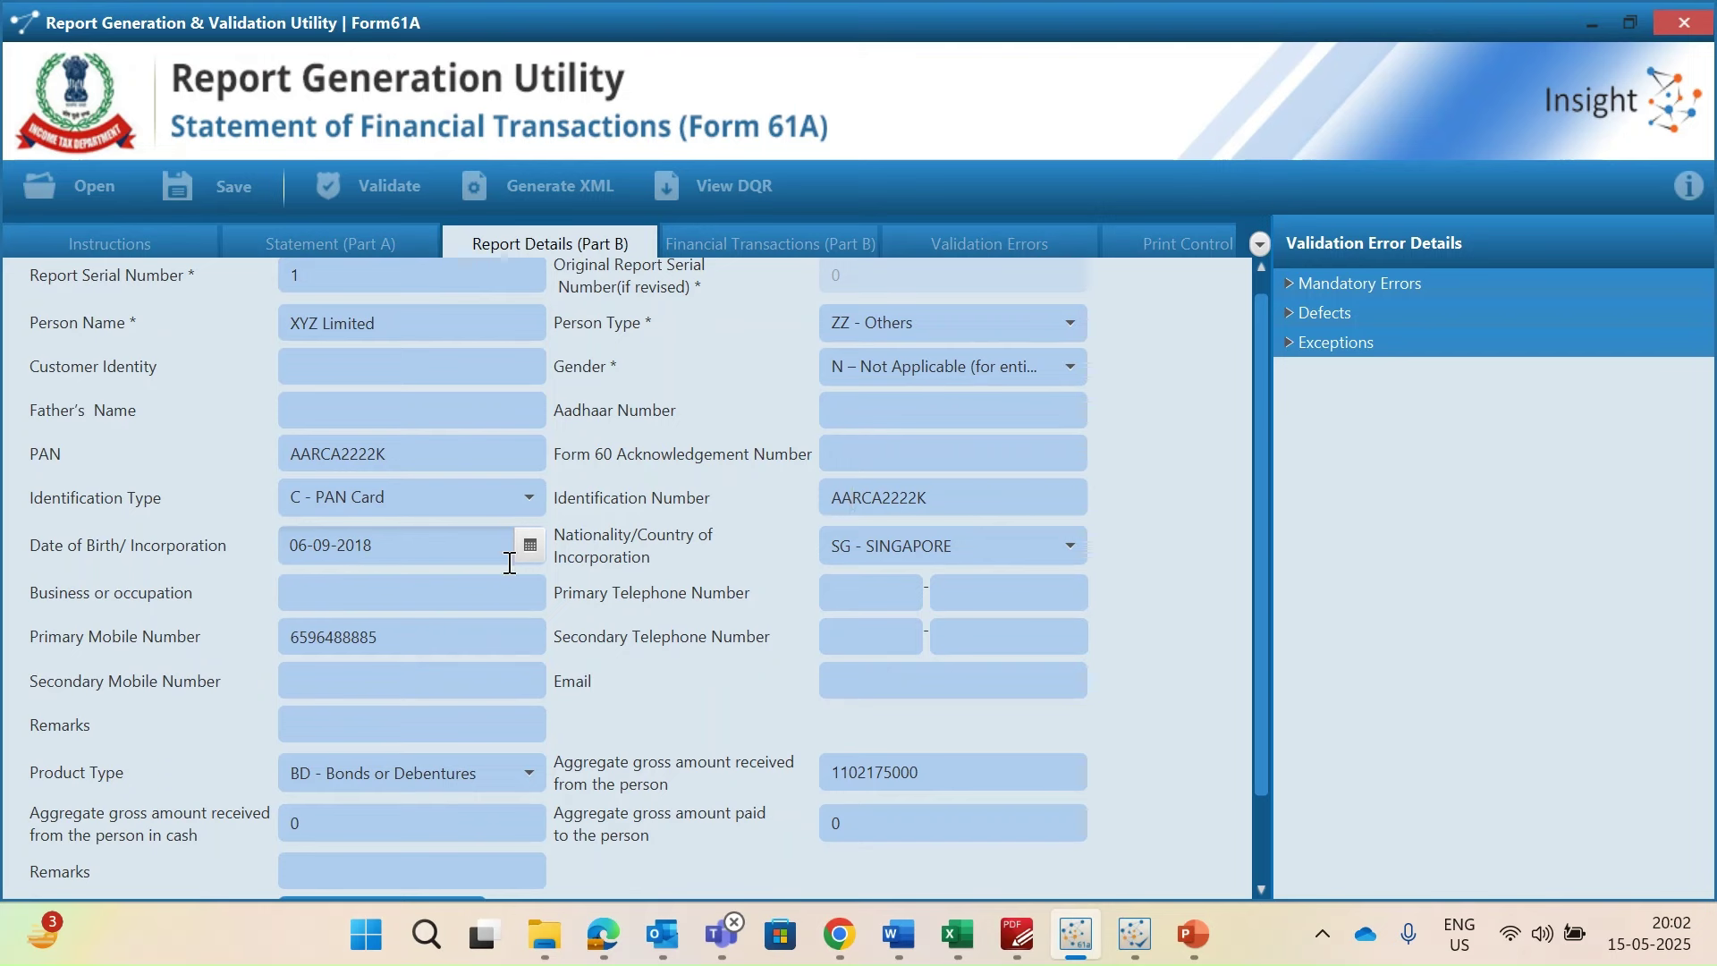
scroll(447, 643, down, 1)
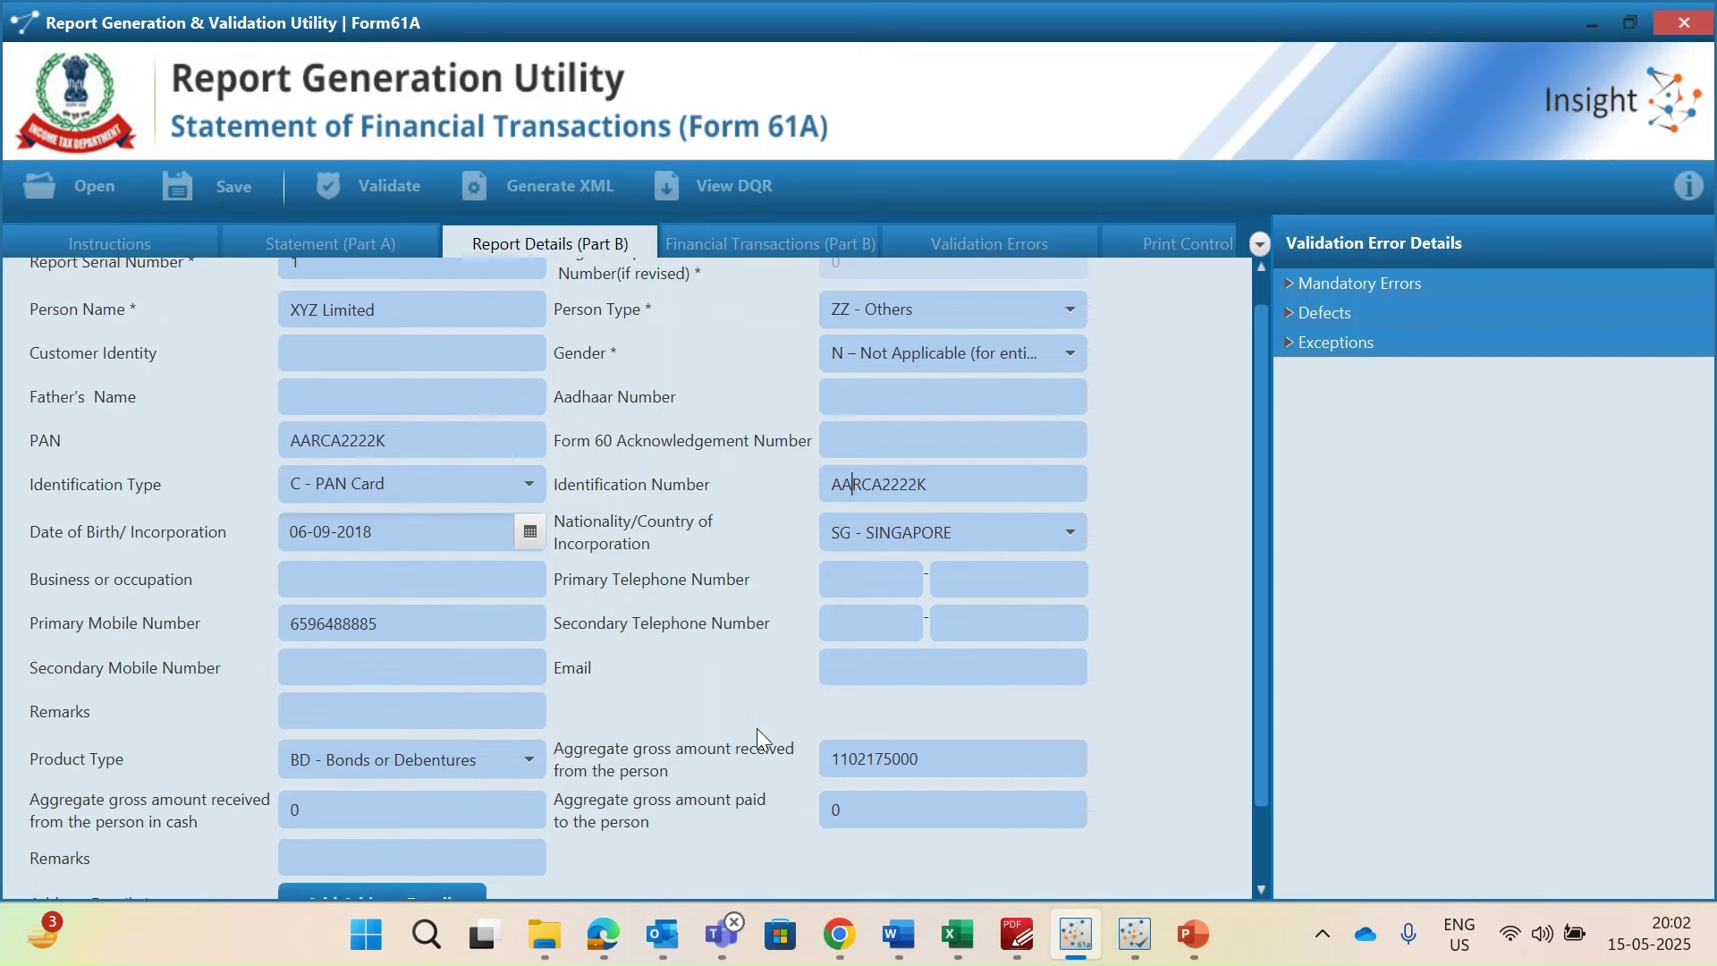
scroll(313, 722, down, 1)
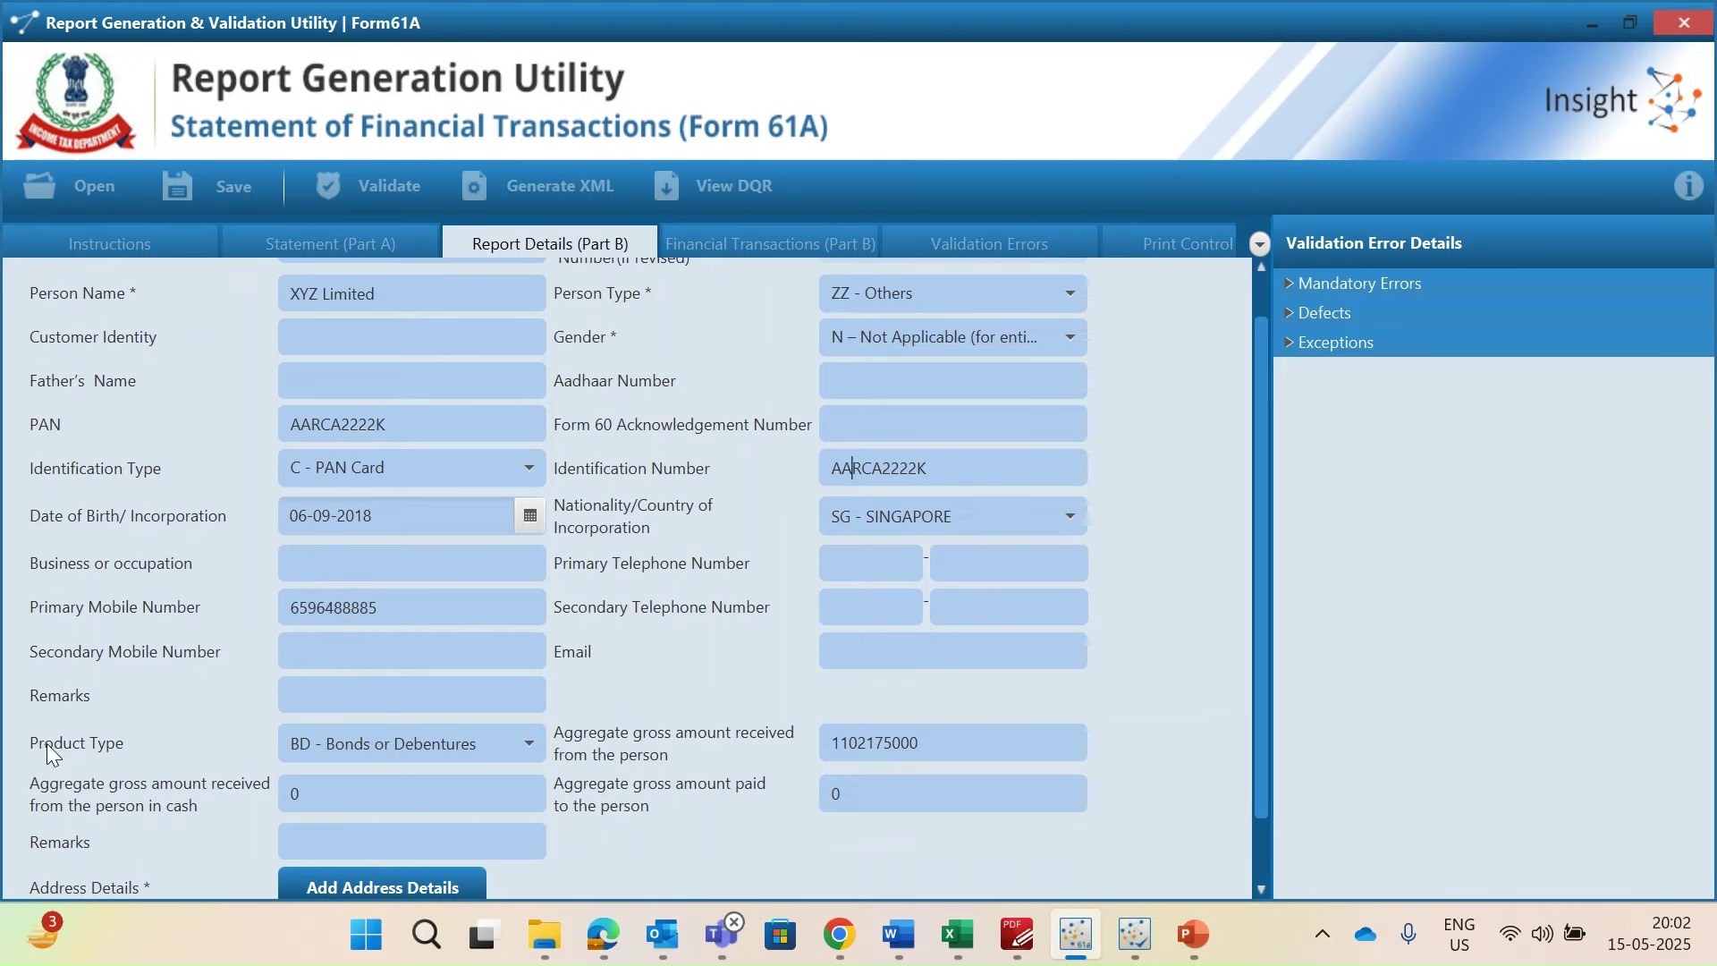
View the available product types for the XYZ Limited report, keeping BD - Bonds or Debentures
click(496, 742)
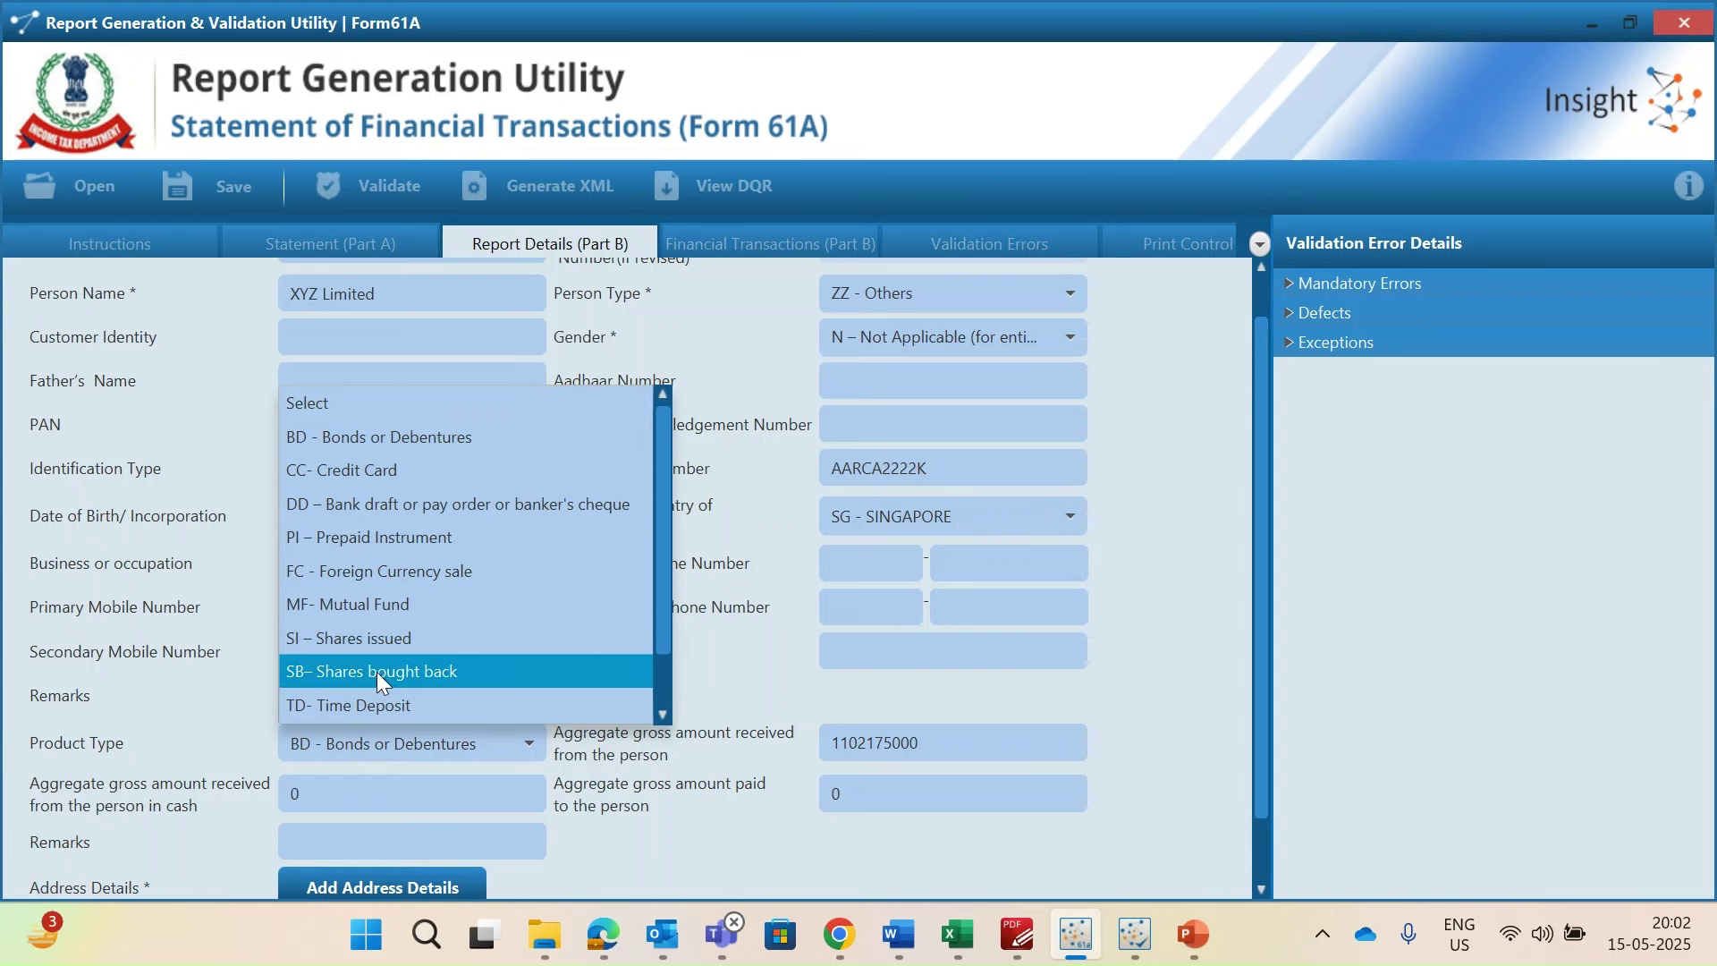
scroll(465, 642, down, 1)
scroll(465, 642, up, 1)
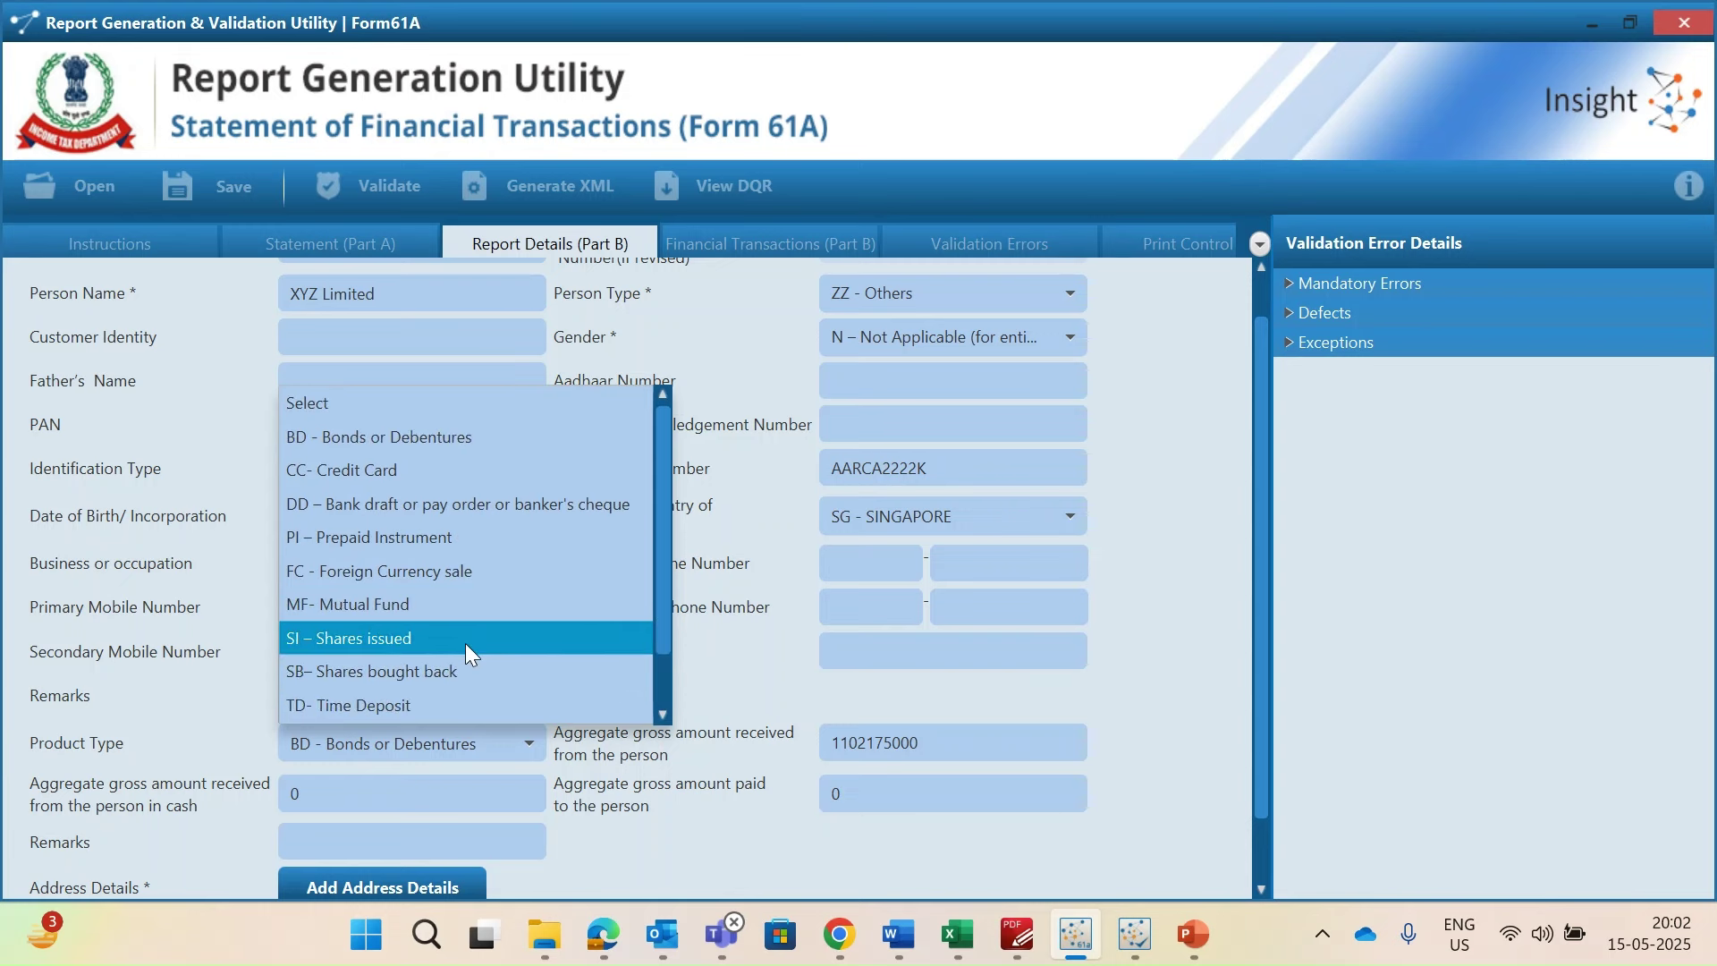
click(757, 624)
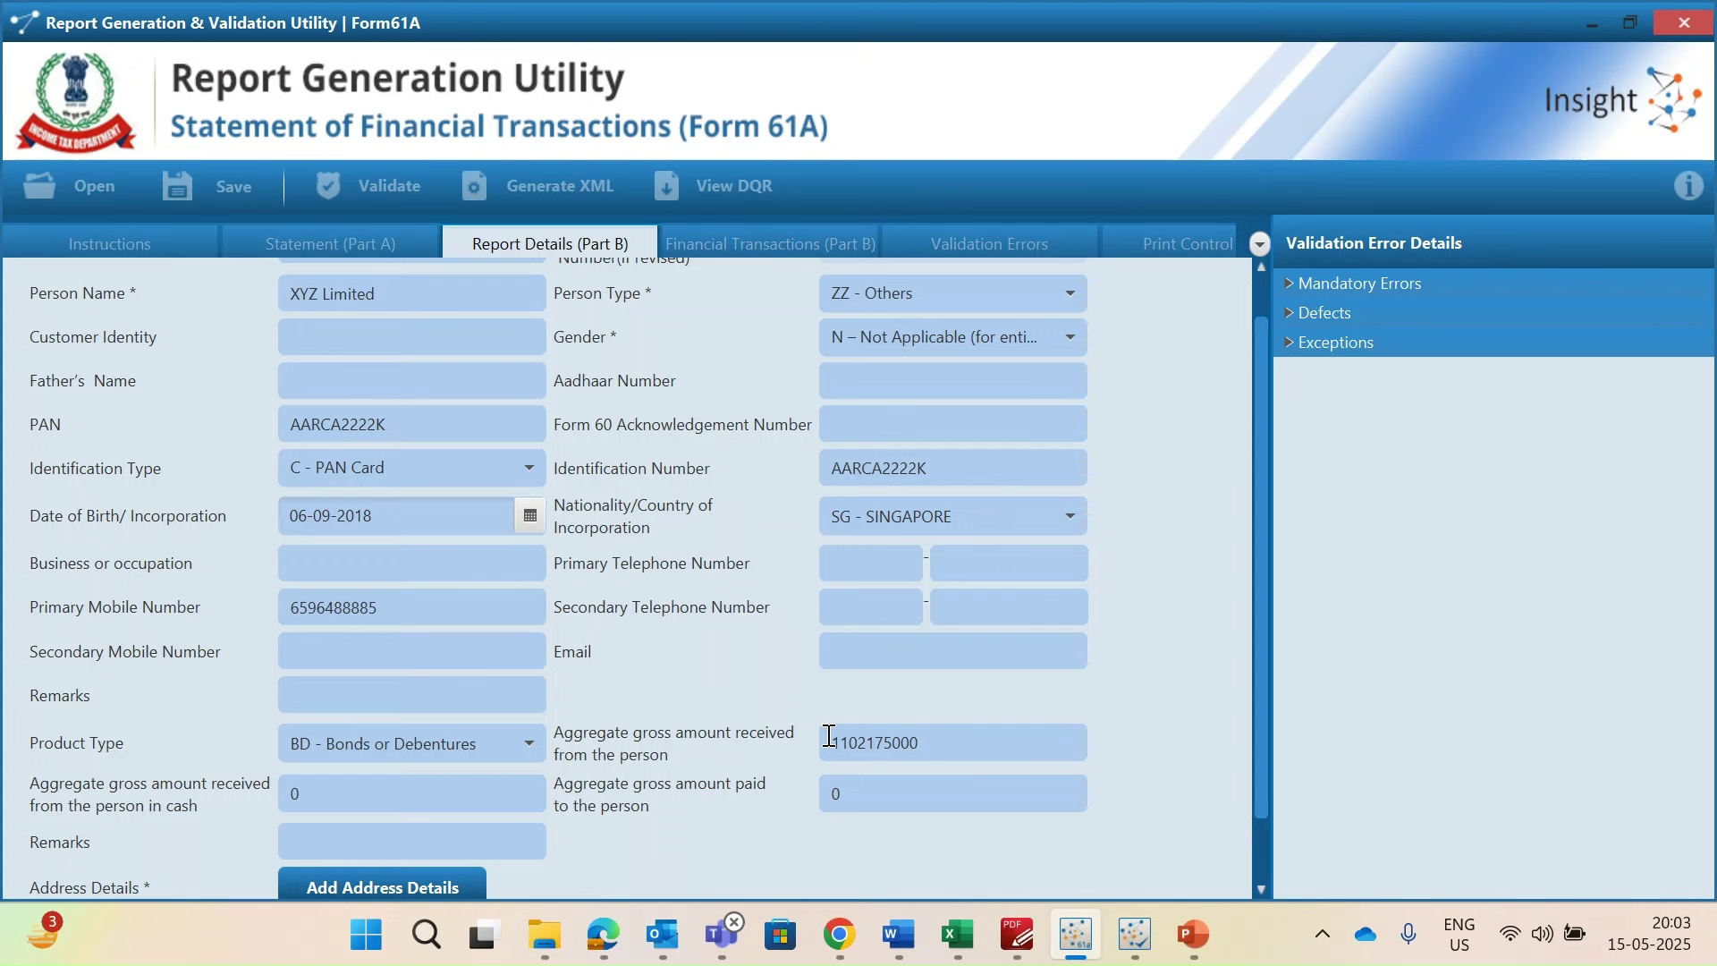
Open the XYZ Limited report's address details, save the registered office address, and save the report entry
scroll(656, 753, down, 1)
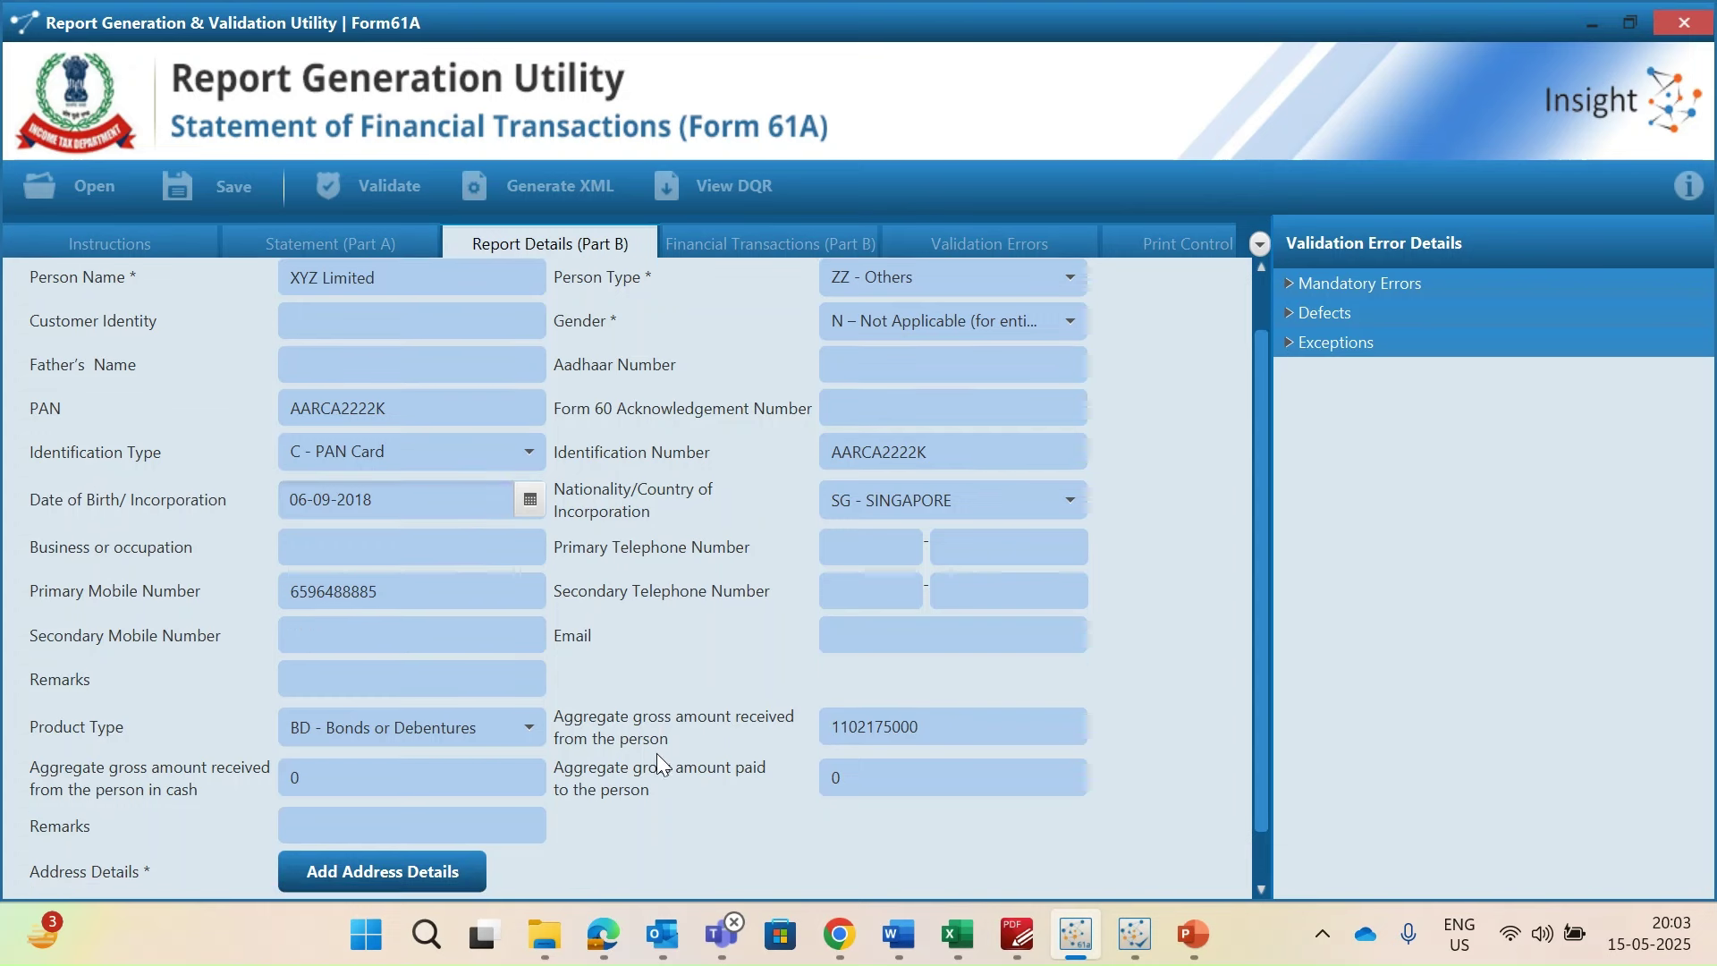
click(411, 872)
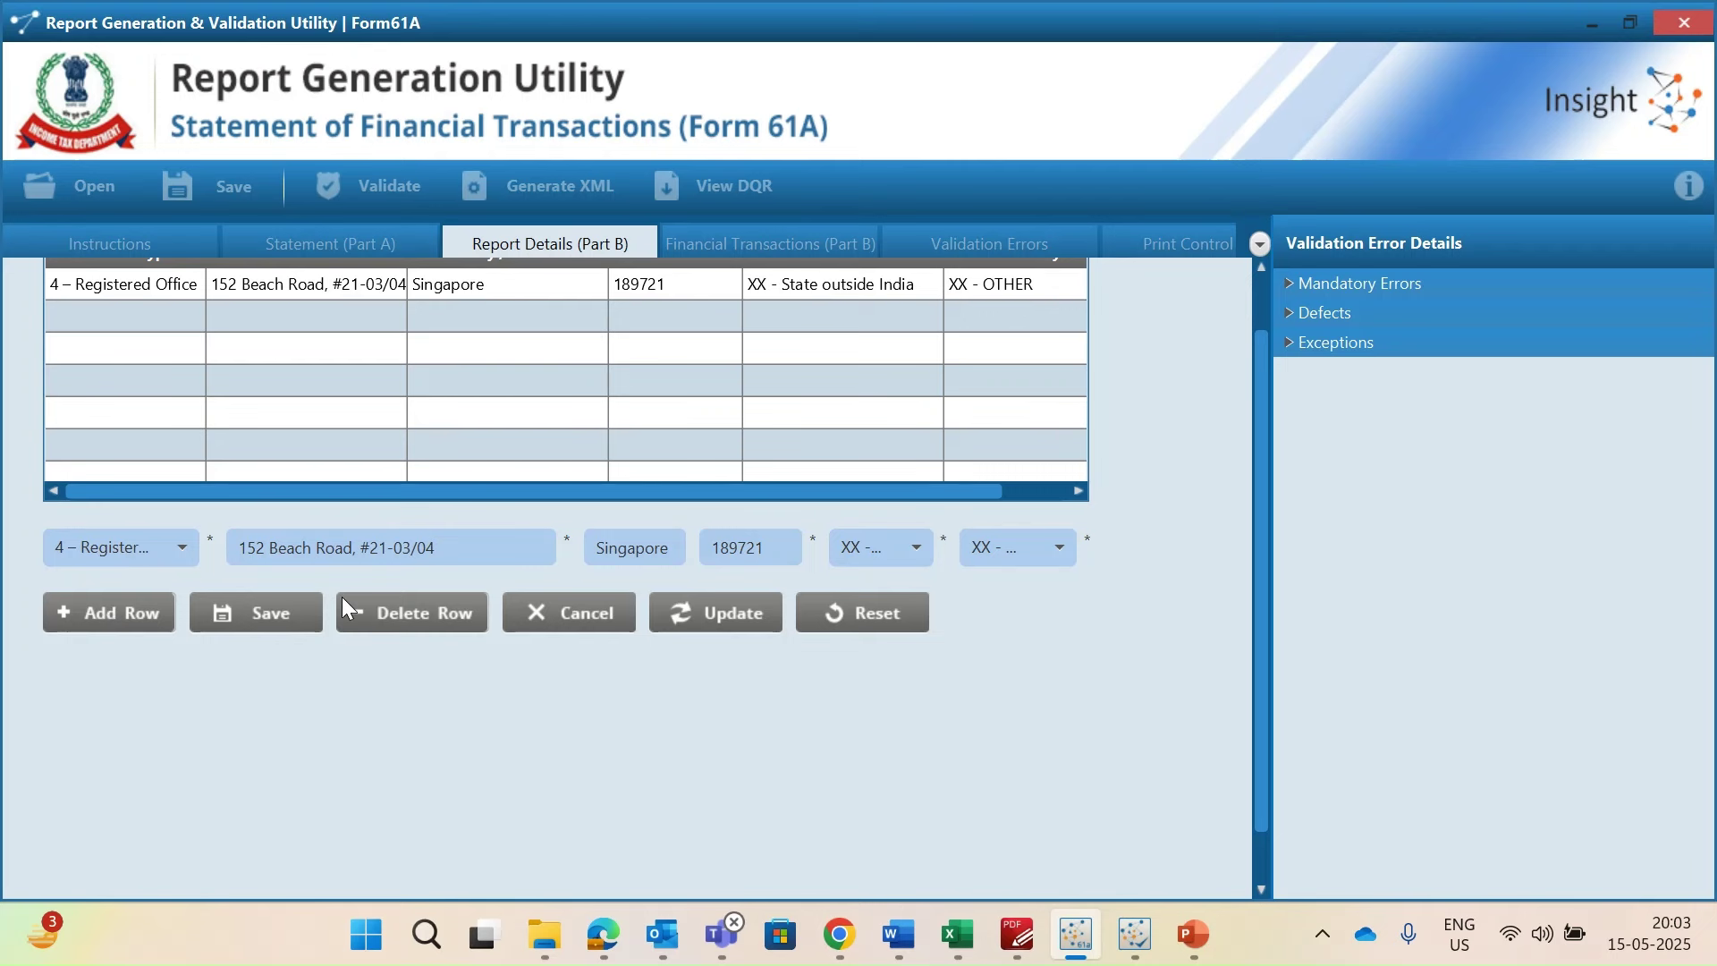
click(268, 613)
scroll(593, 728, down, 1)
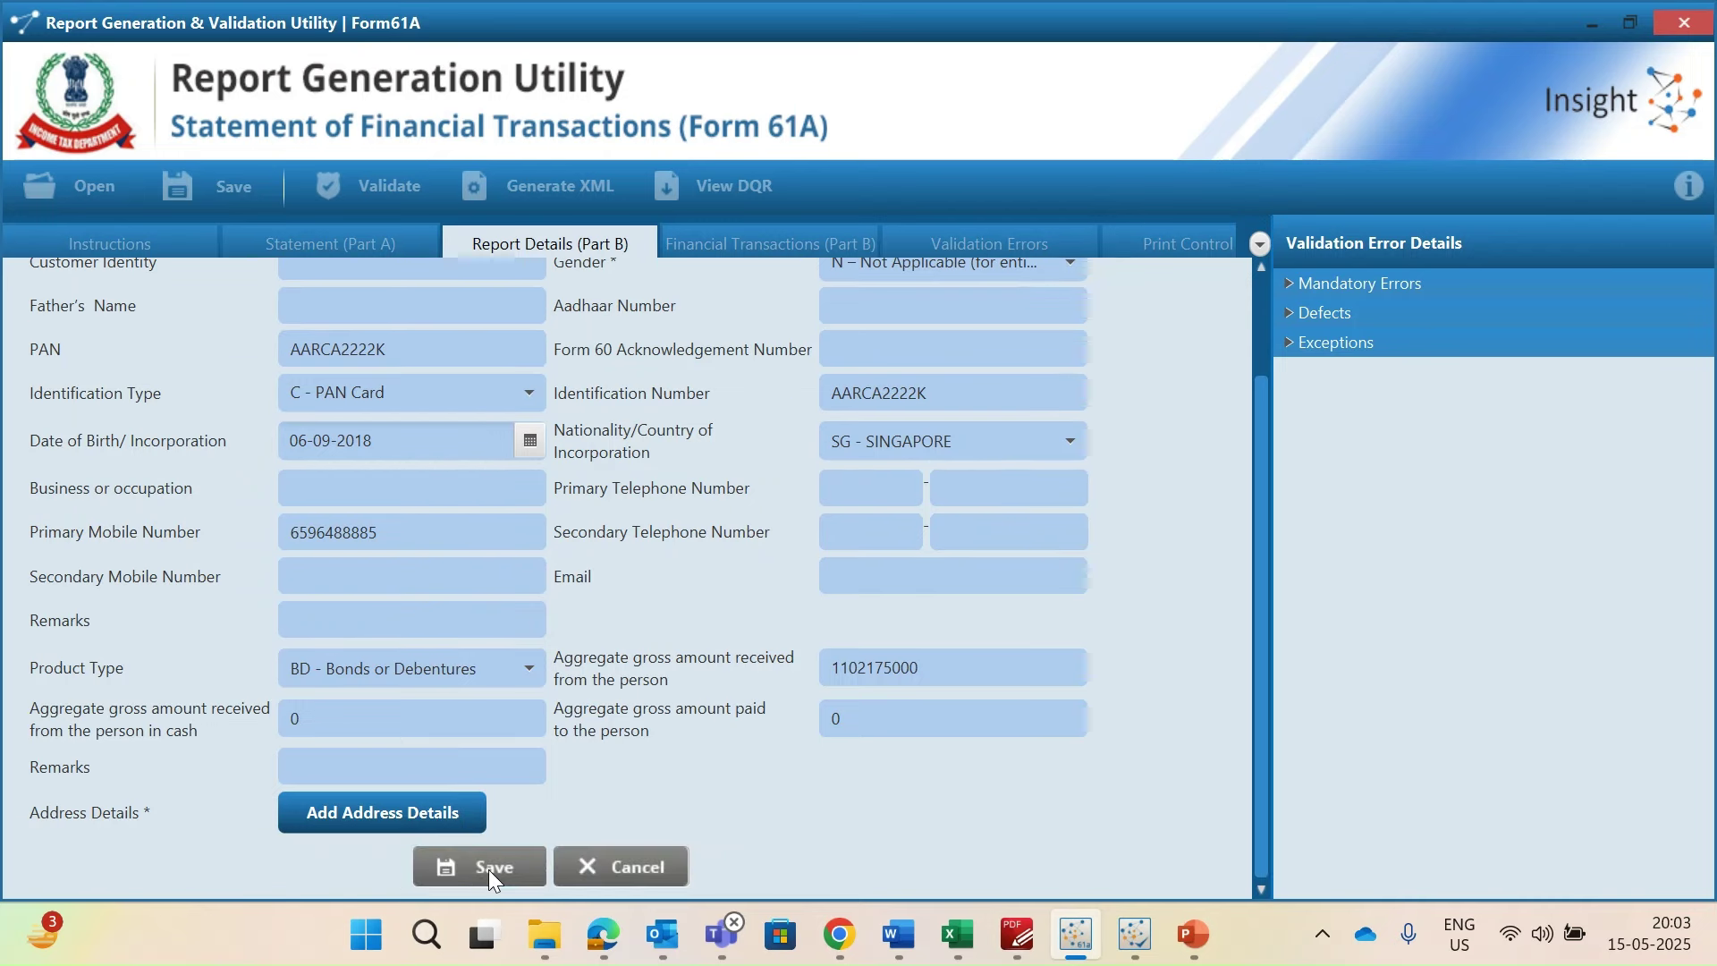
click(488, 867)
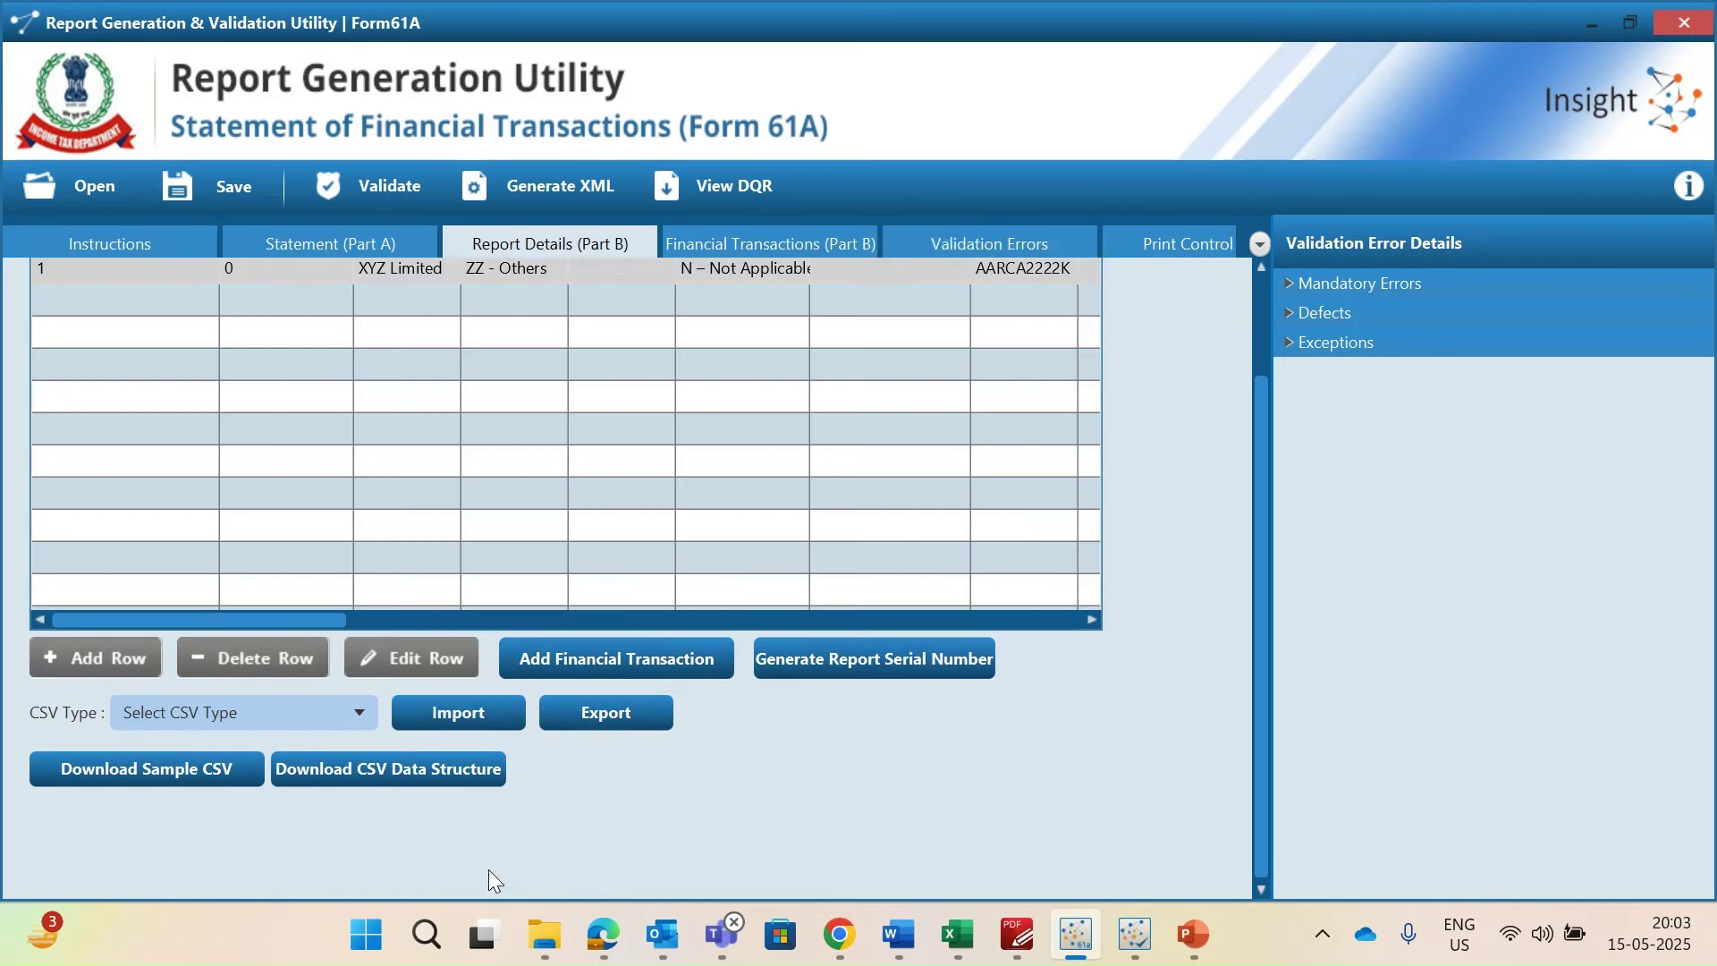
Open the transaction row for report serial number 1 in Financial Transactions (Part B) for editing
click(796, 255)
click(237, 401)
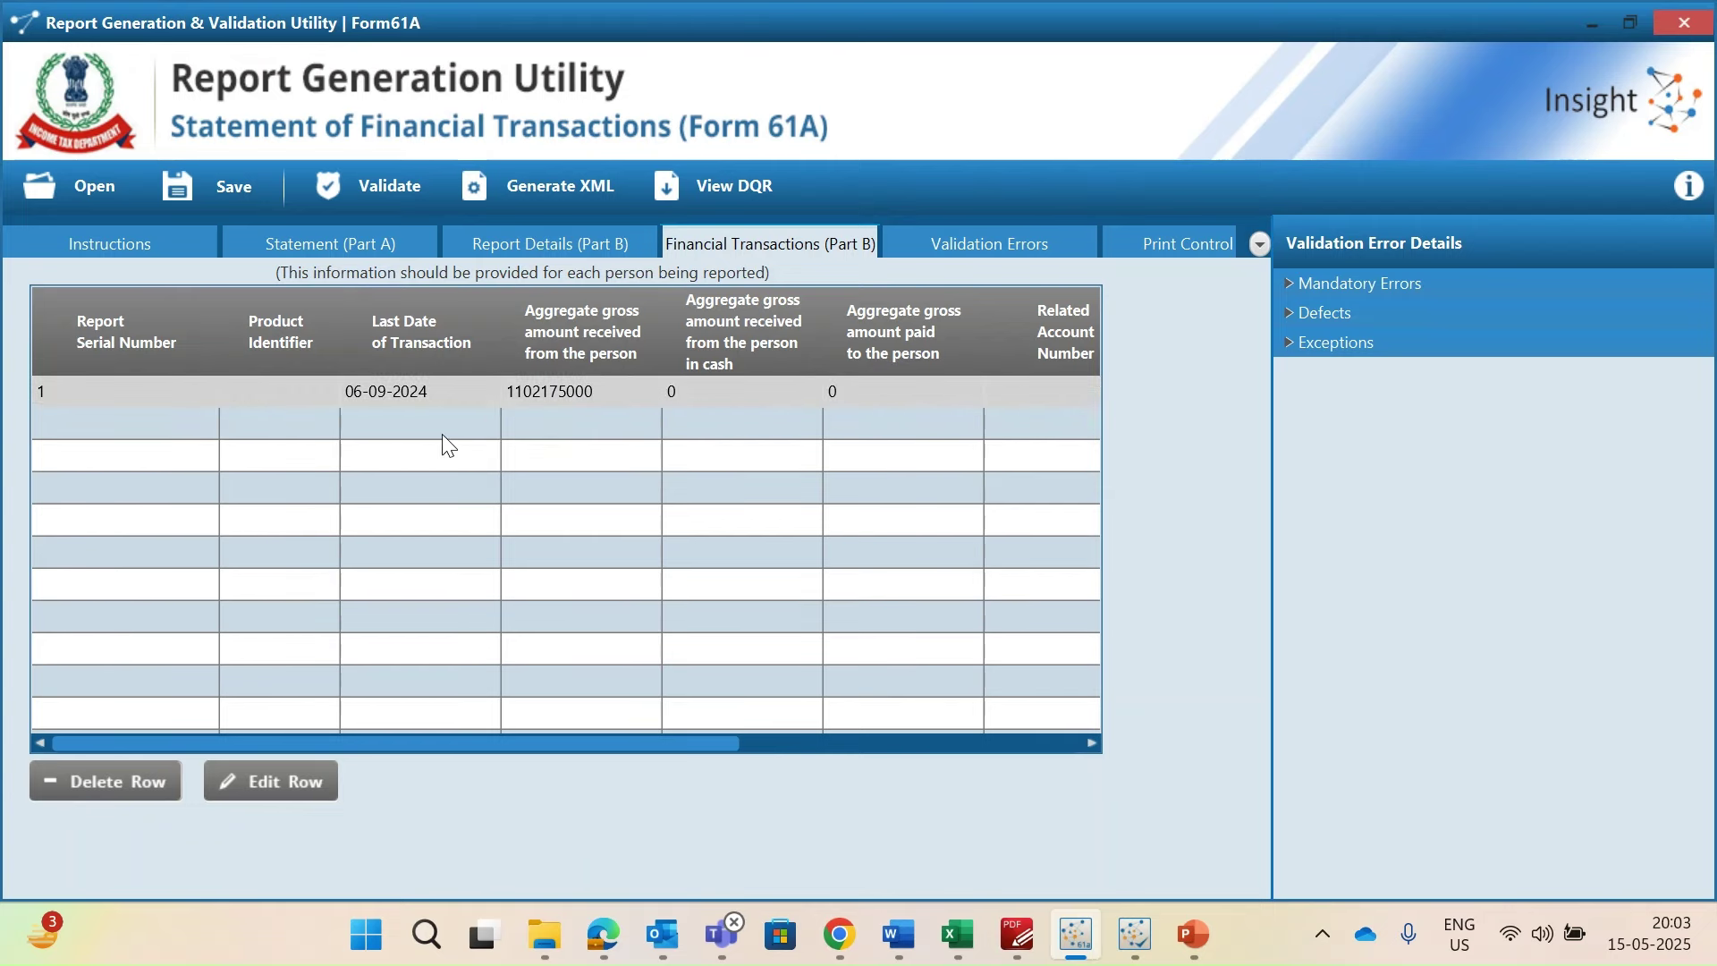
click(285, 784)
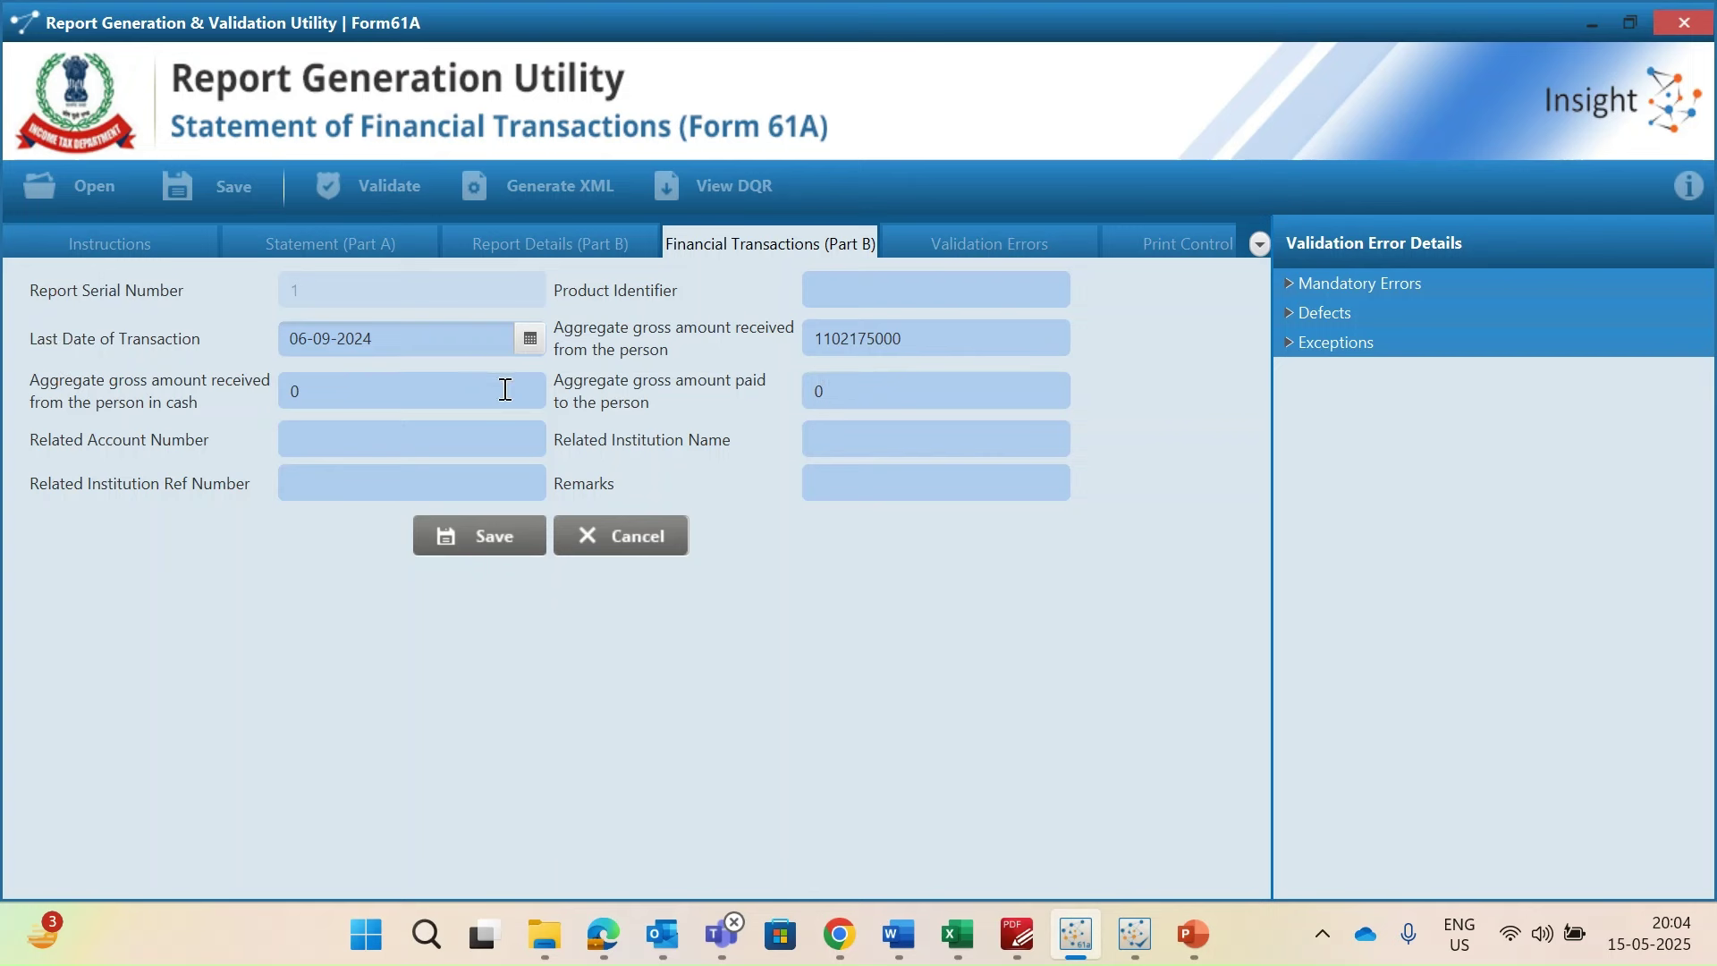
Save the financial transaction entry for report serial number 1 and try to generate the XML
click(421, 332)
click(490, 540)
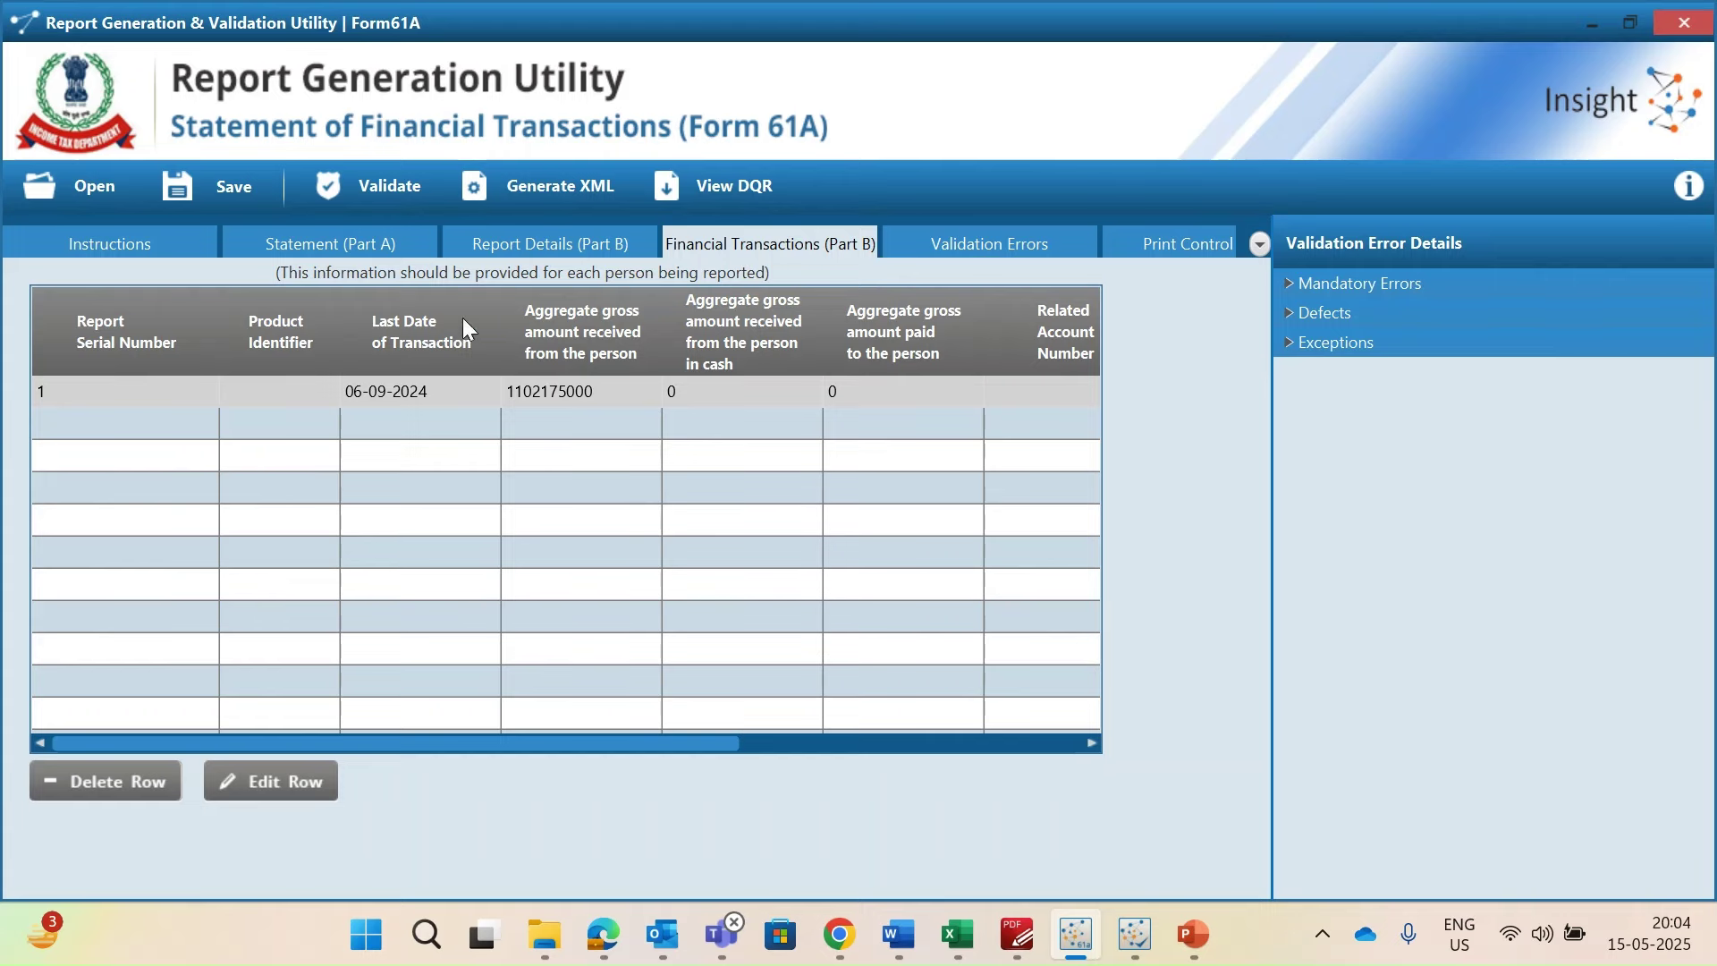
click(543, 188)
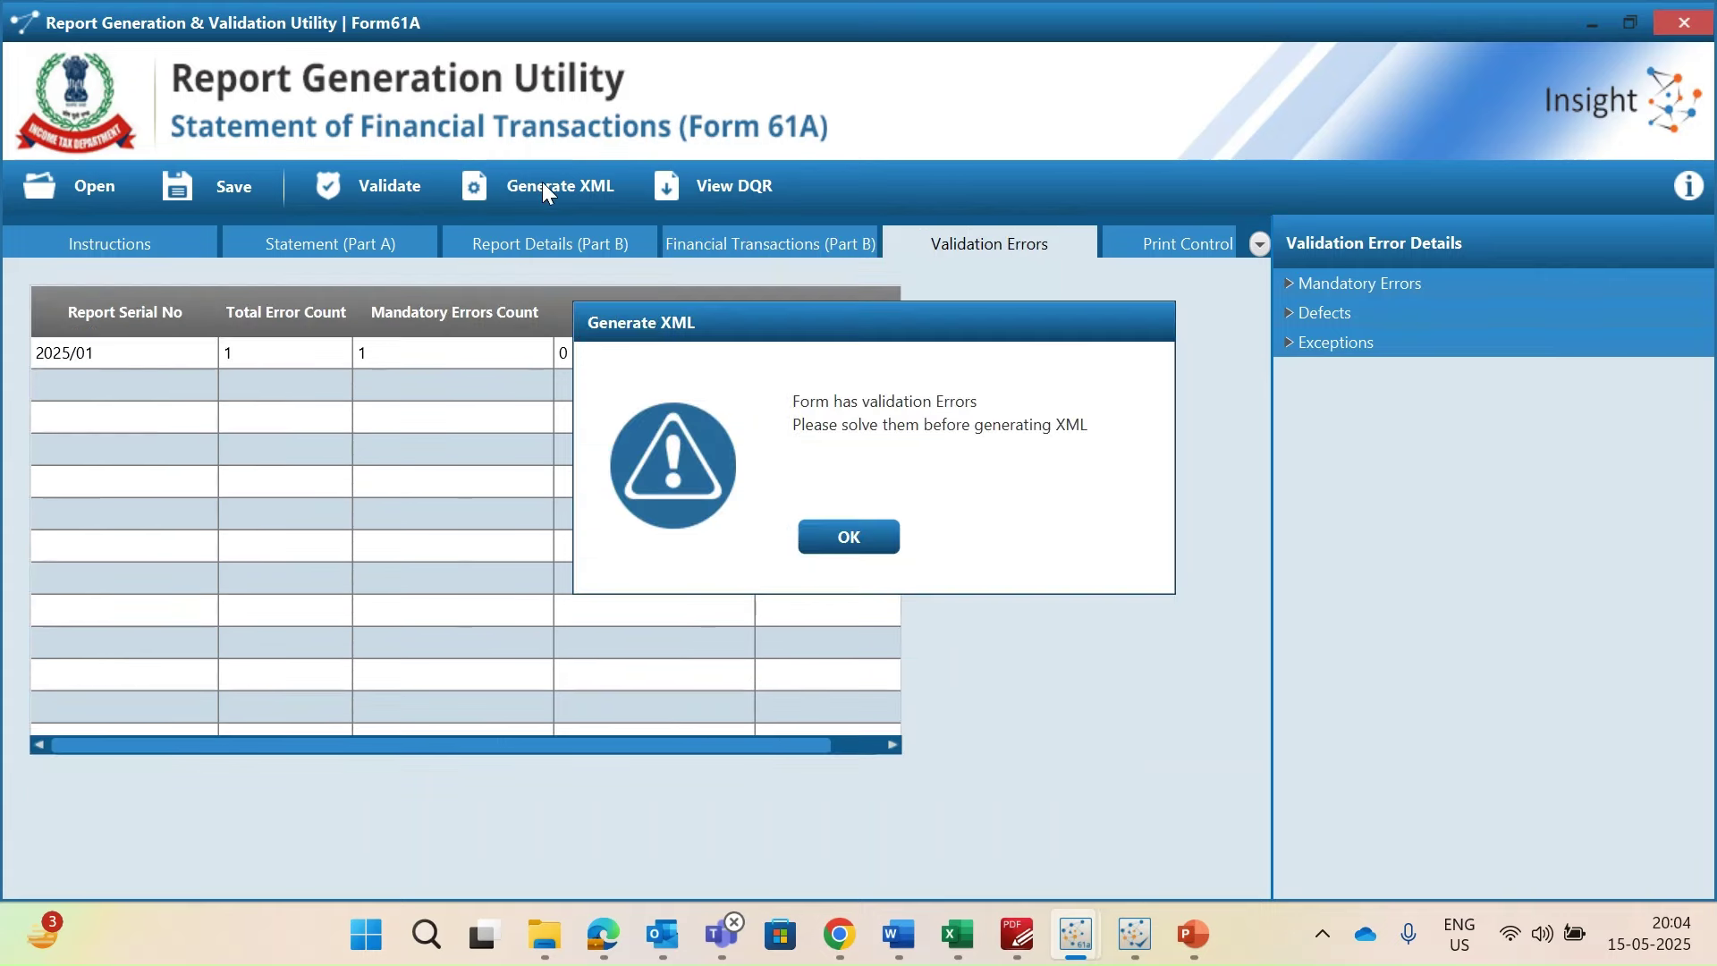
click(848, 537)
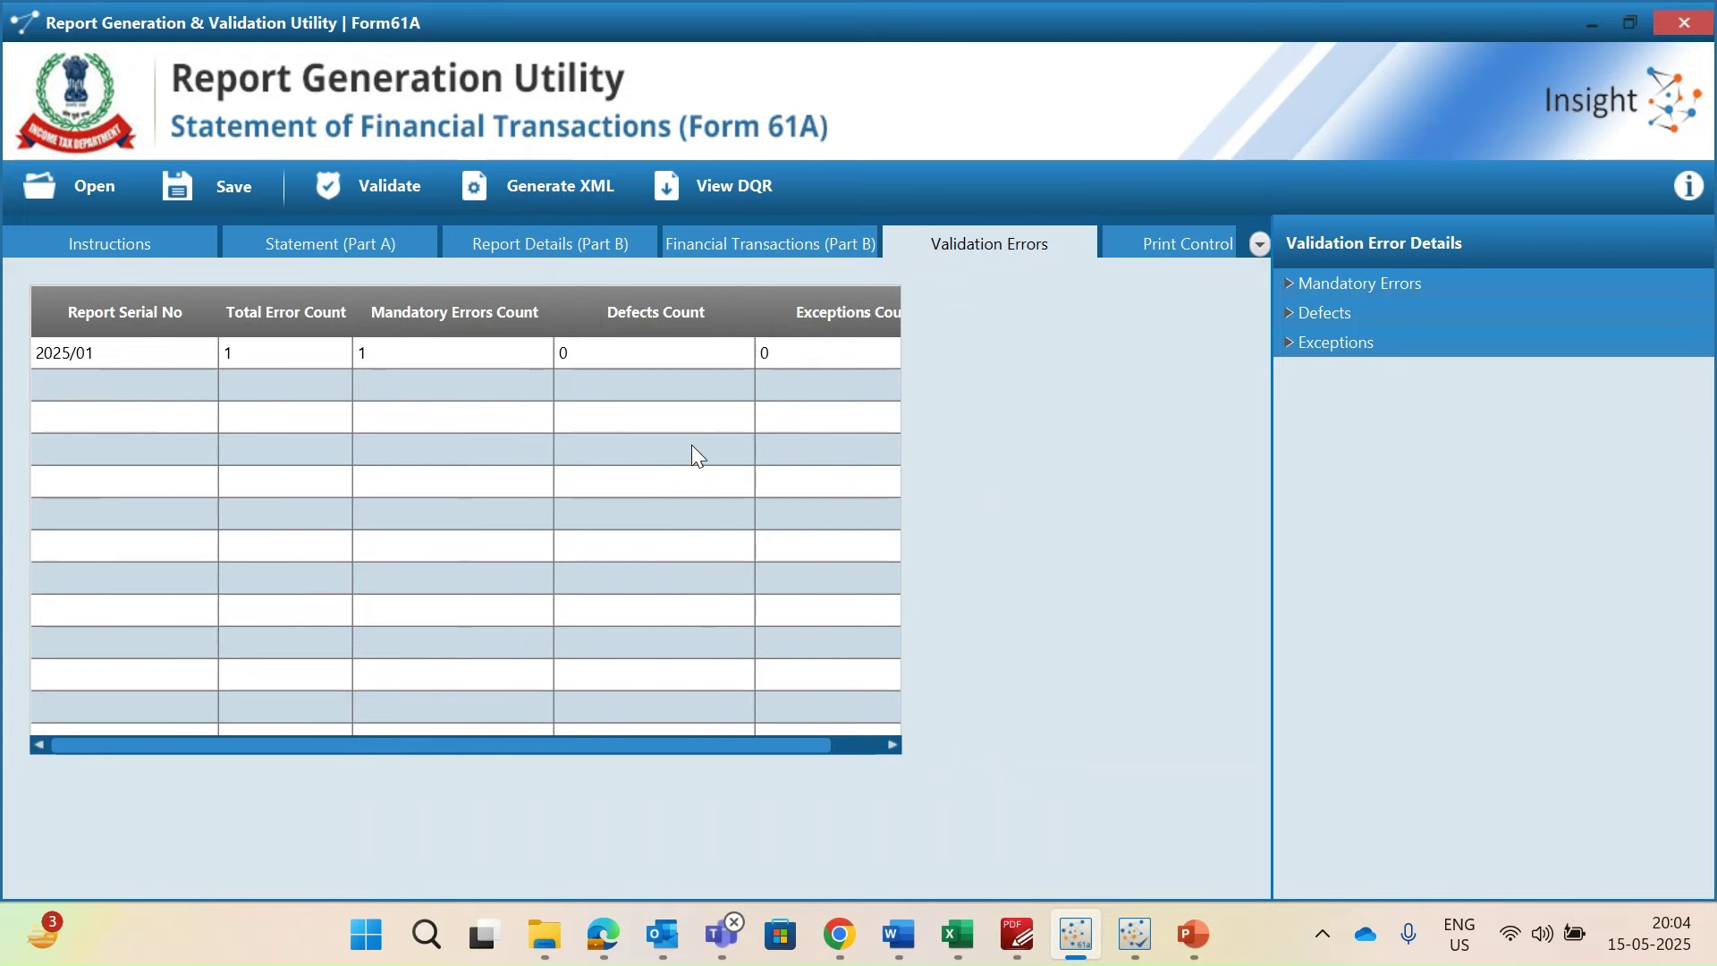
Validate the form with defect and exception validations included, and try to generate the XML again
click(1286, 285)
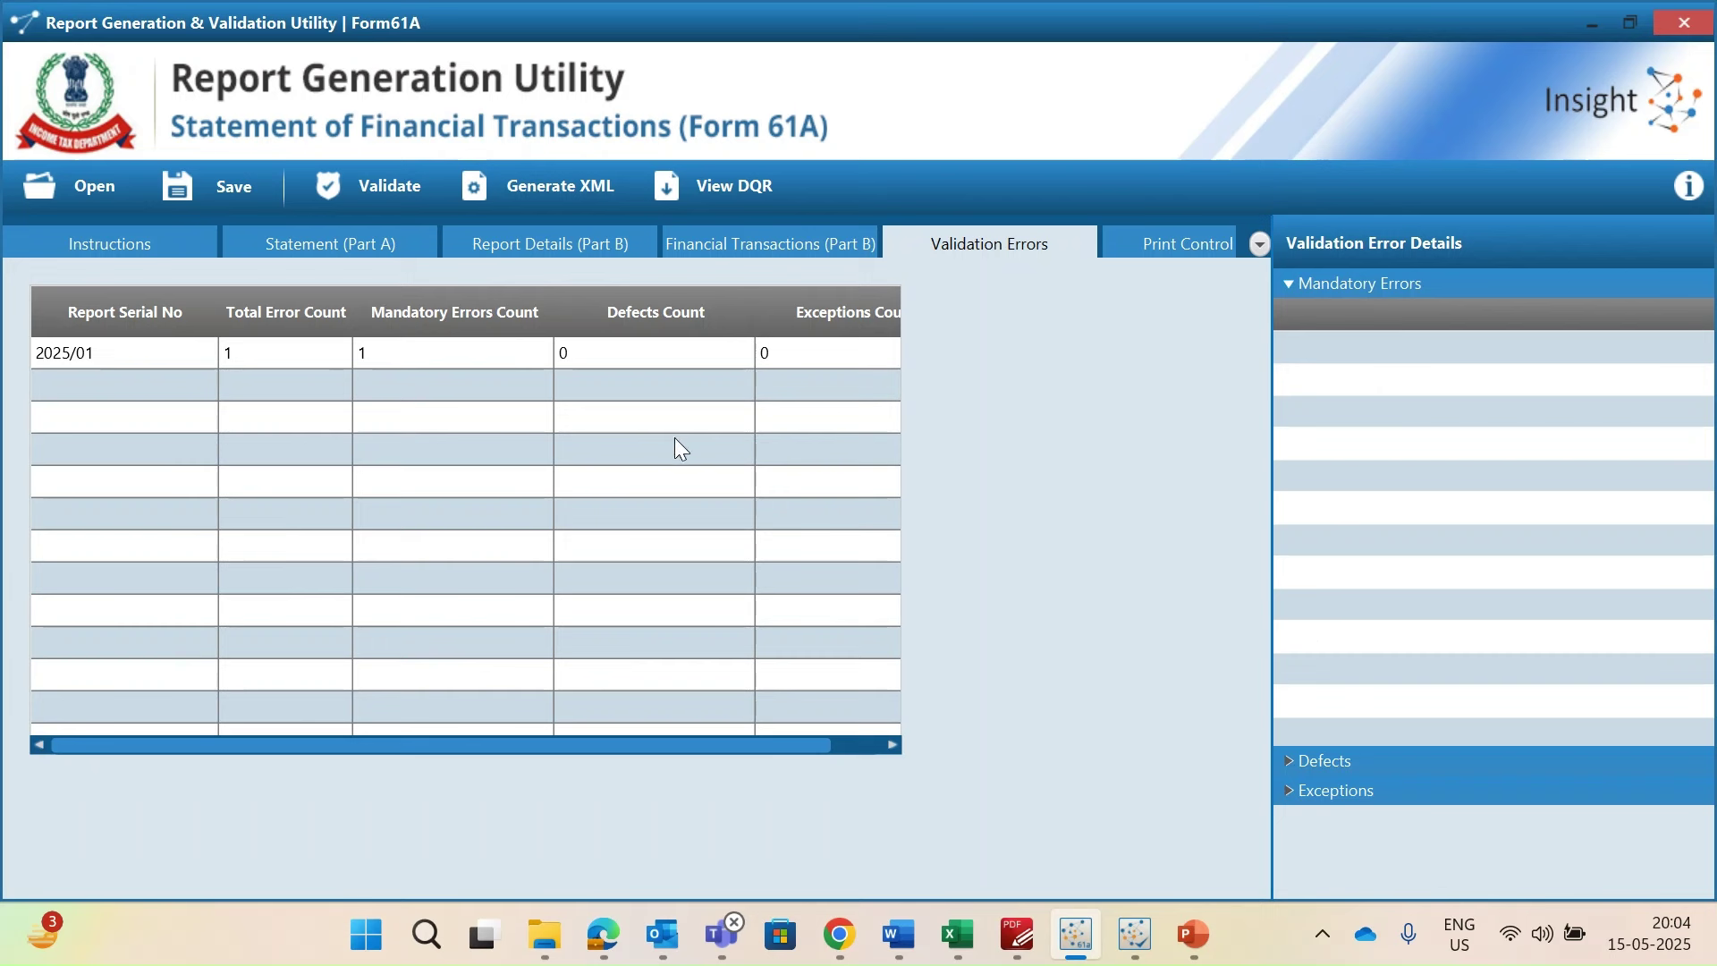
click(389, 175)
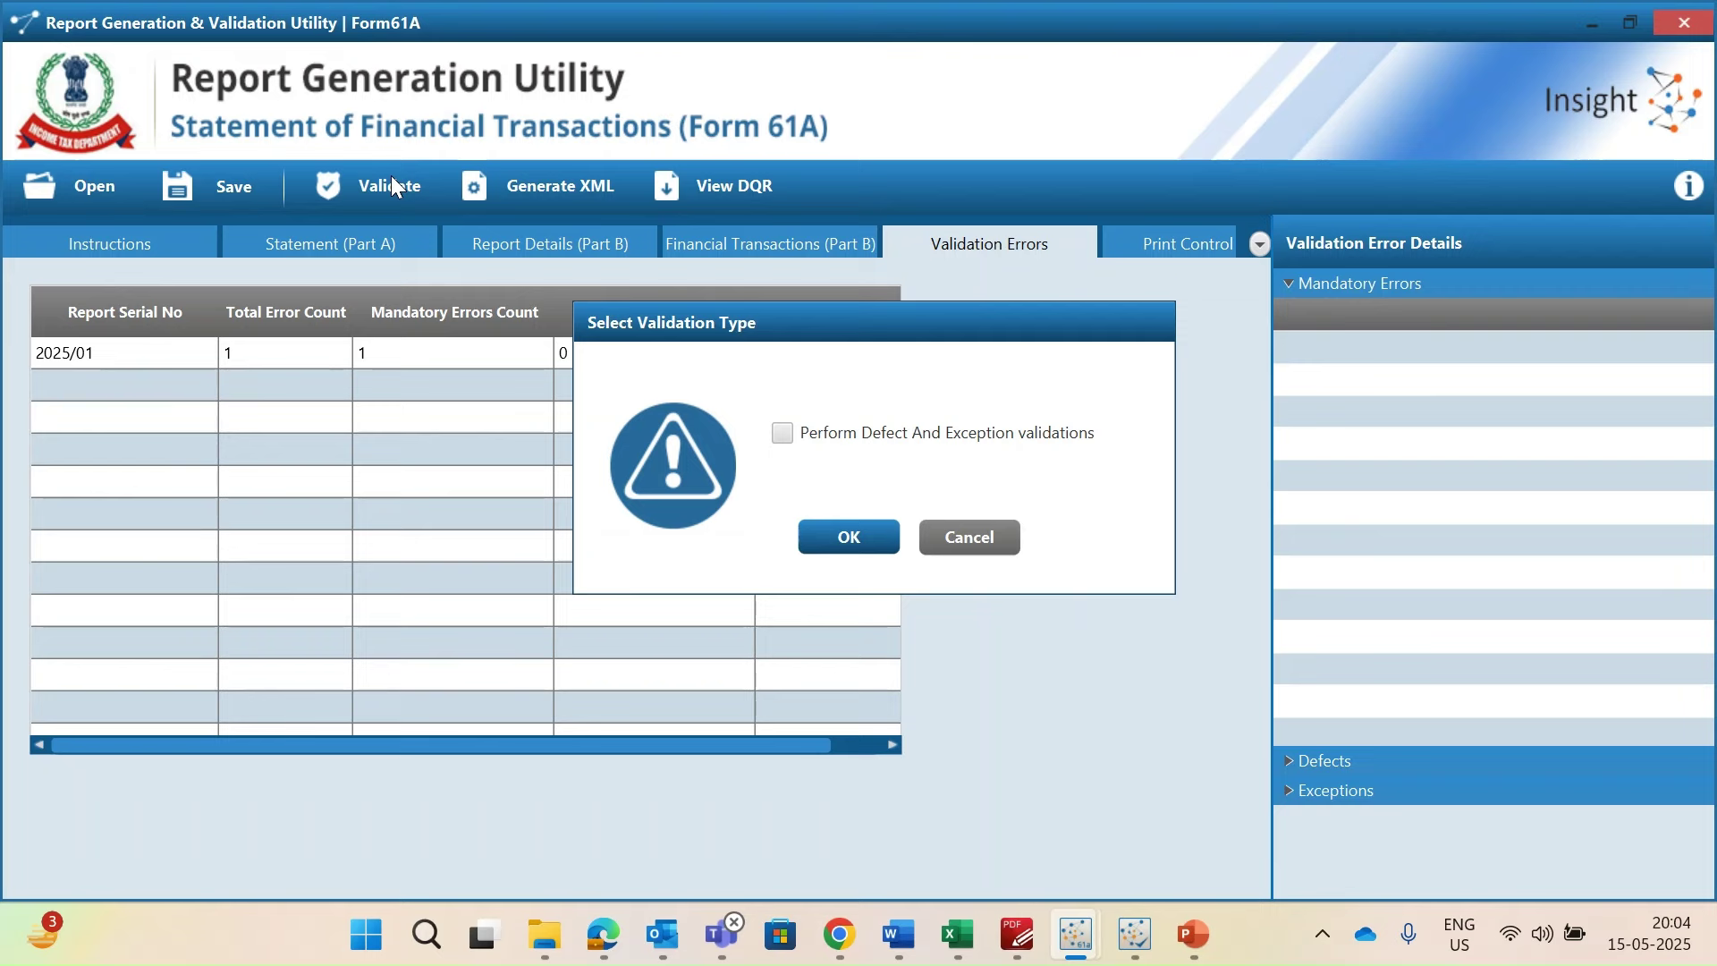
click(783, 433)
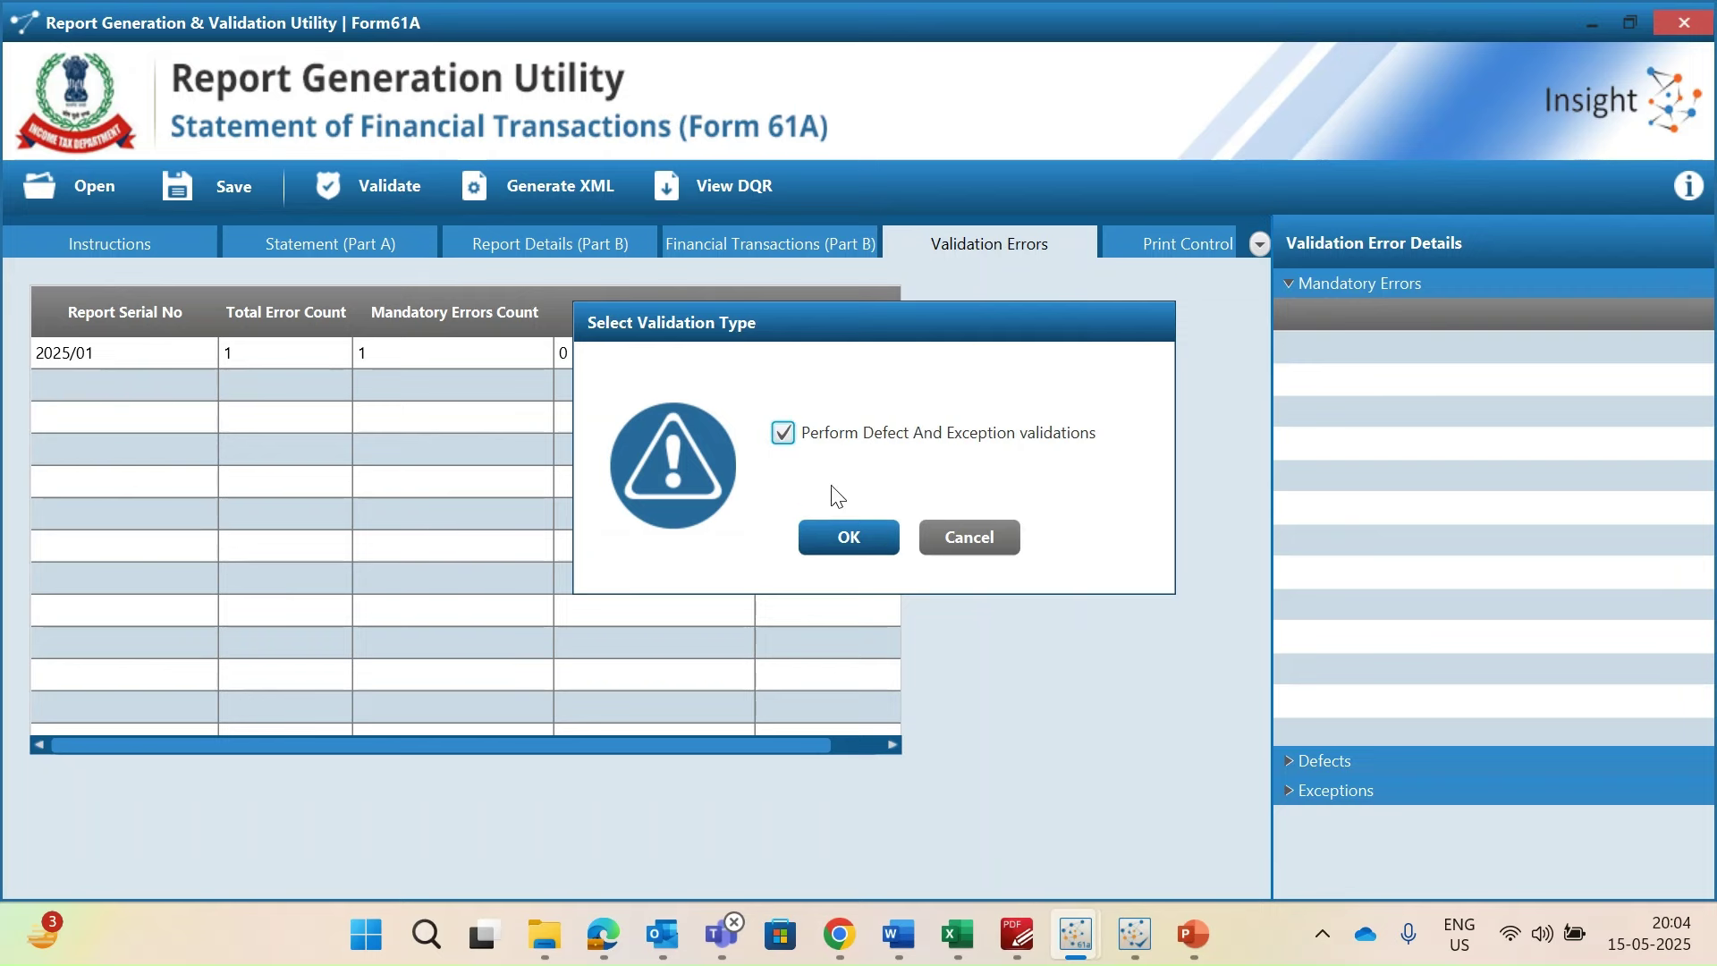
click(849, 536)
scroll(426, 458, right, 1)
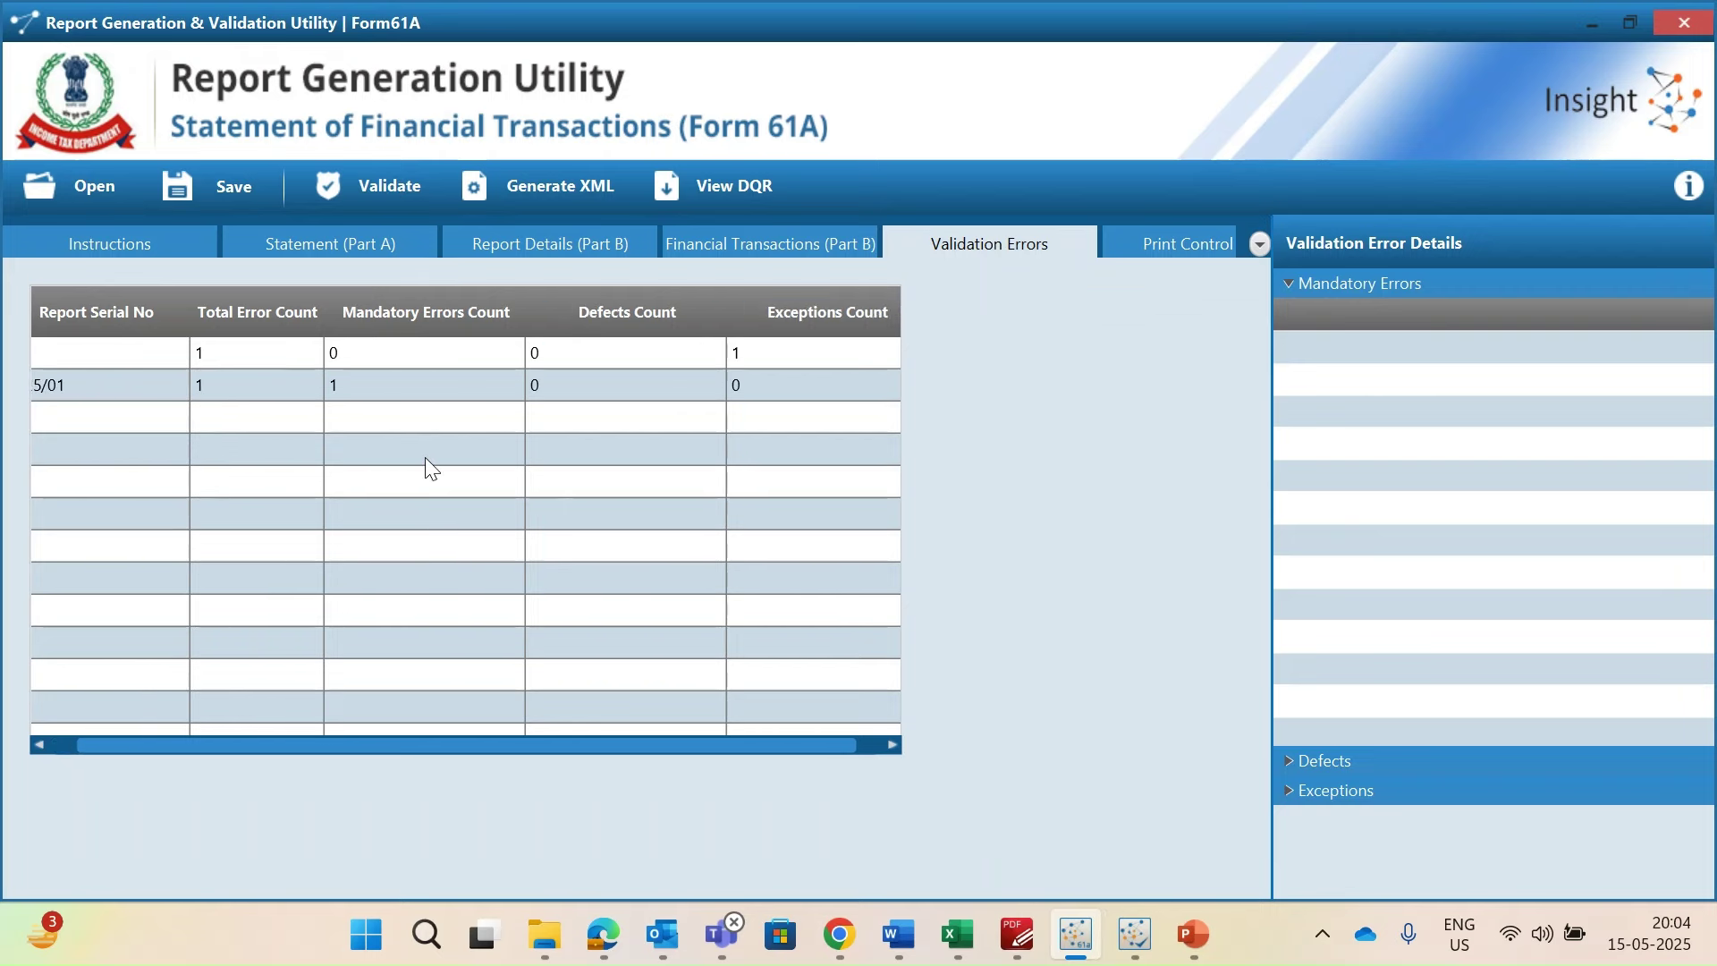
click(554, 189)
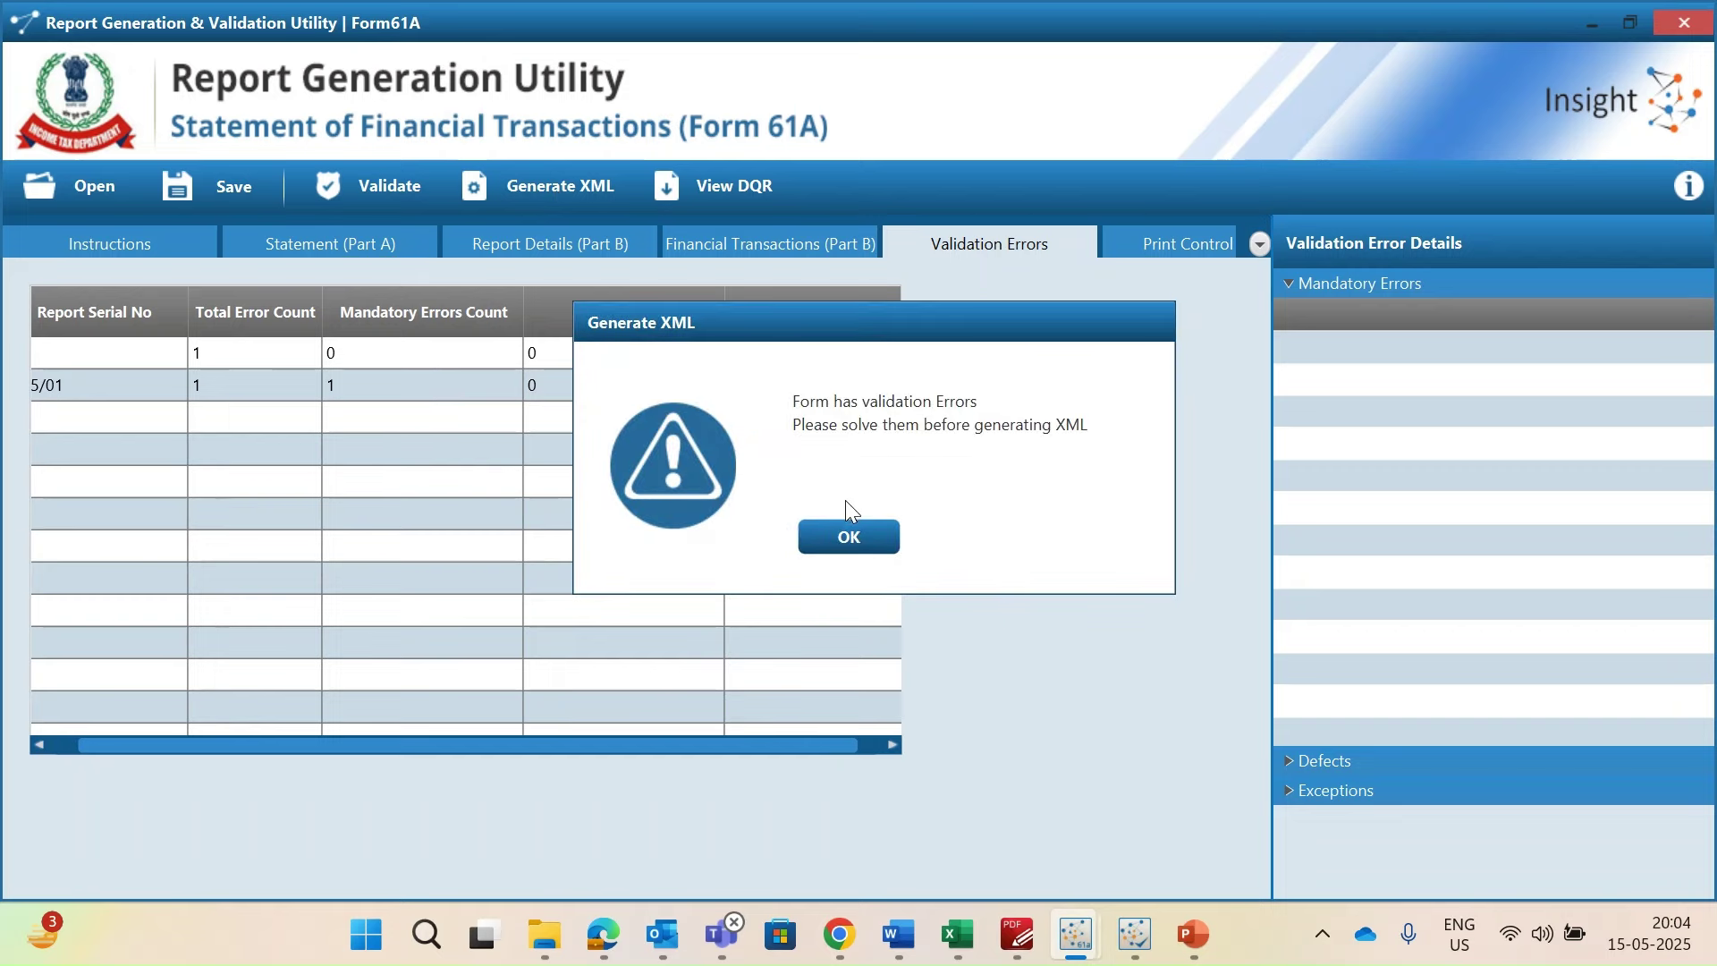
click(850, 529)
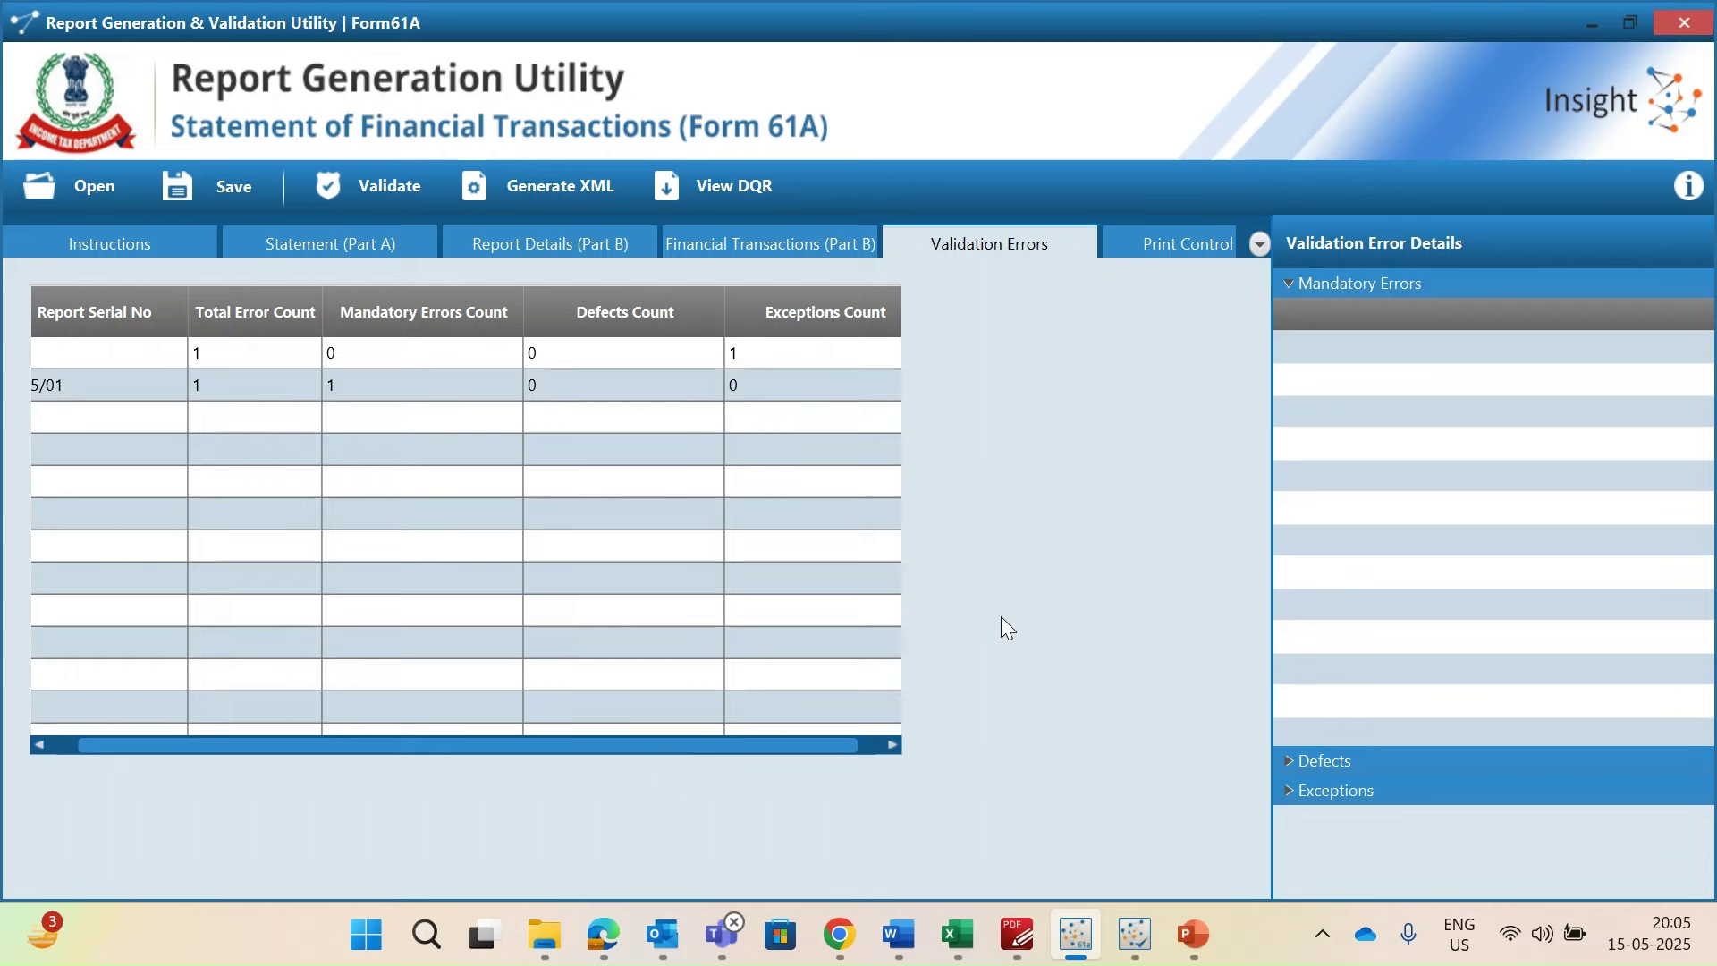
Switch to the Generic Submission Utility and view its Uploaded Statement and Statement Upload forms
click(1133, 934)
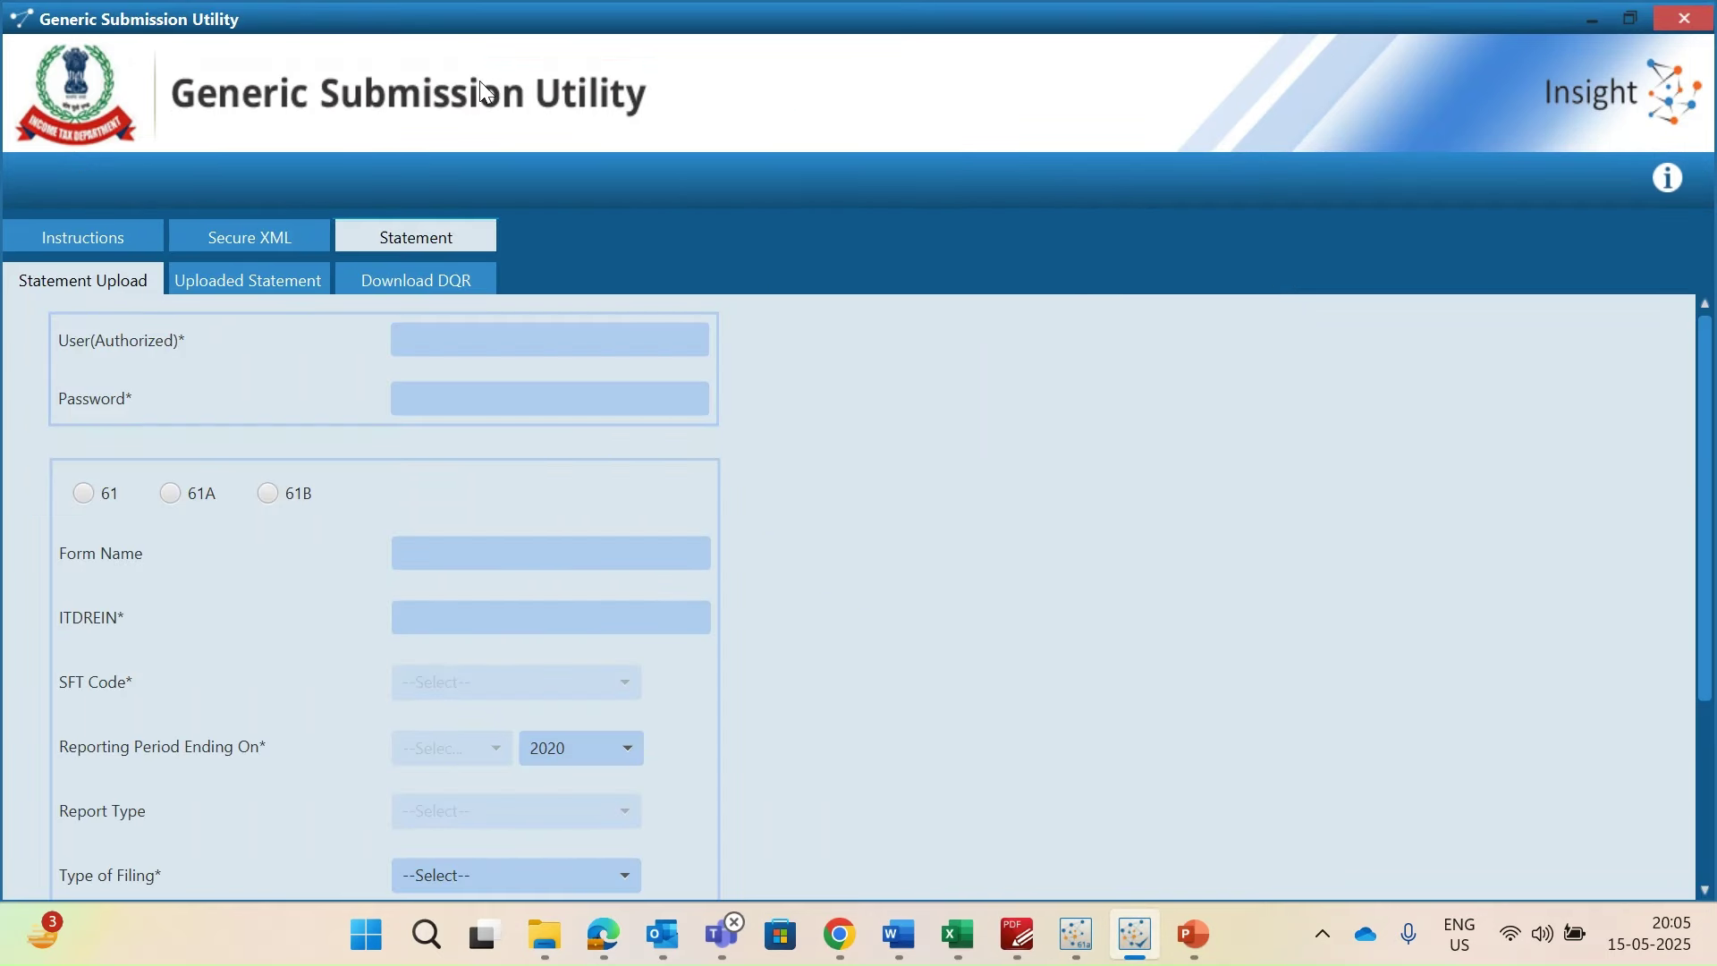
click(232, 281)
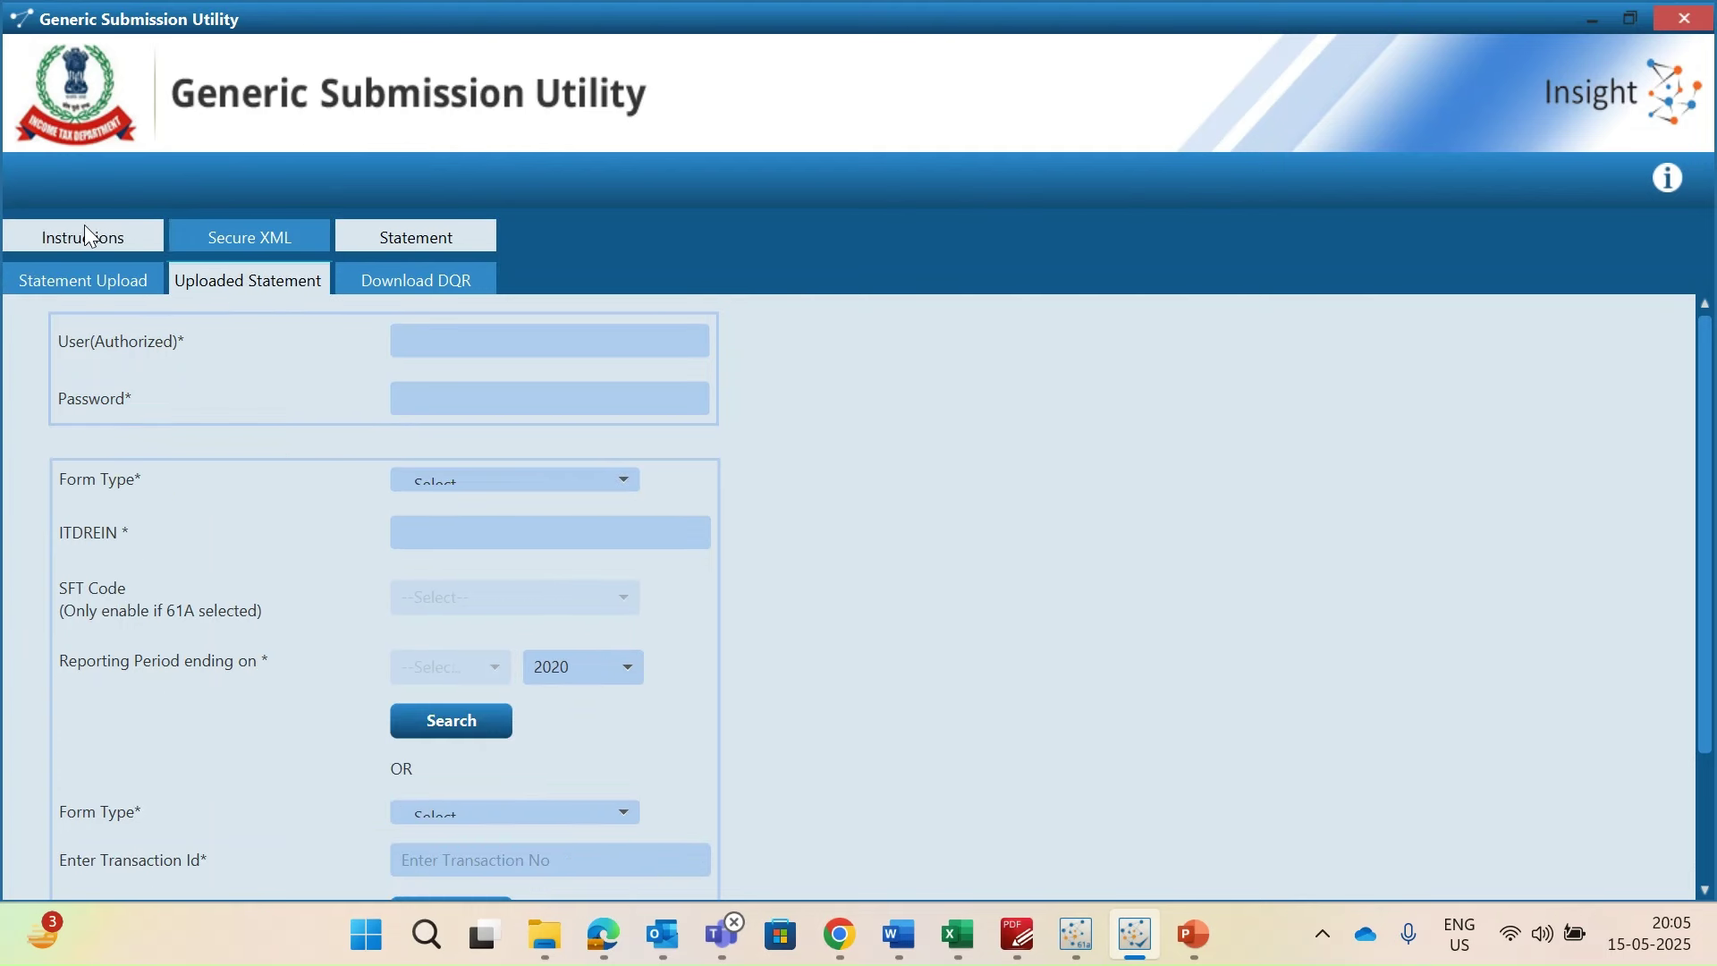
click(66, 285)
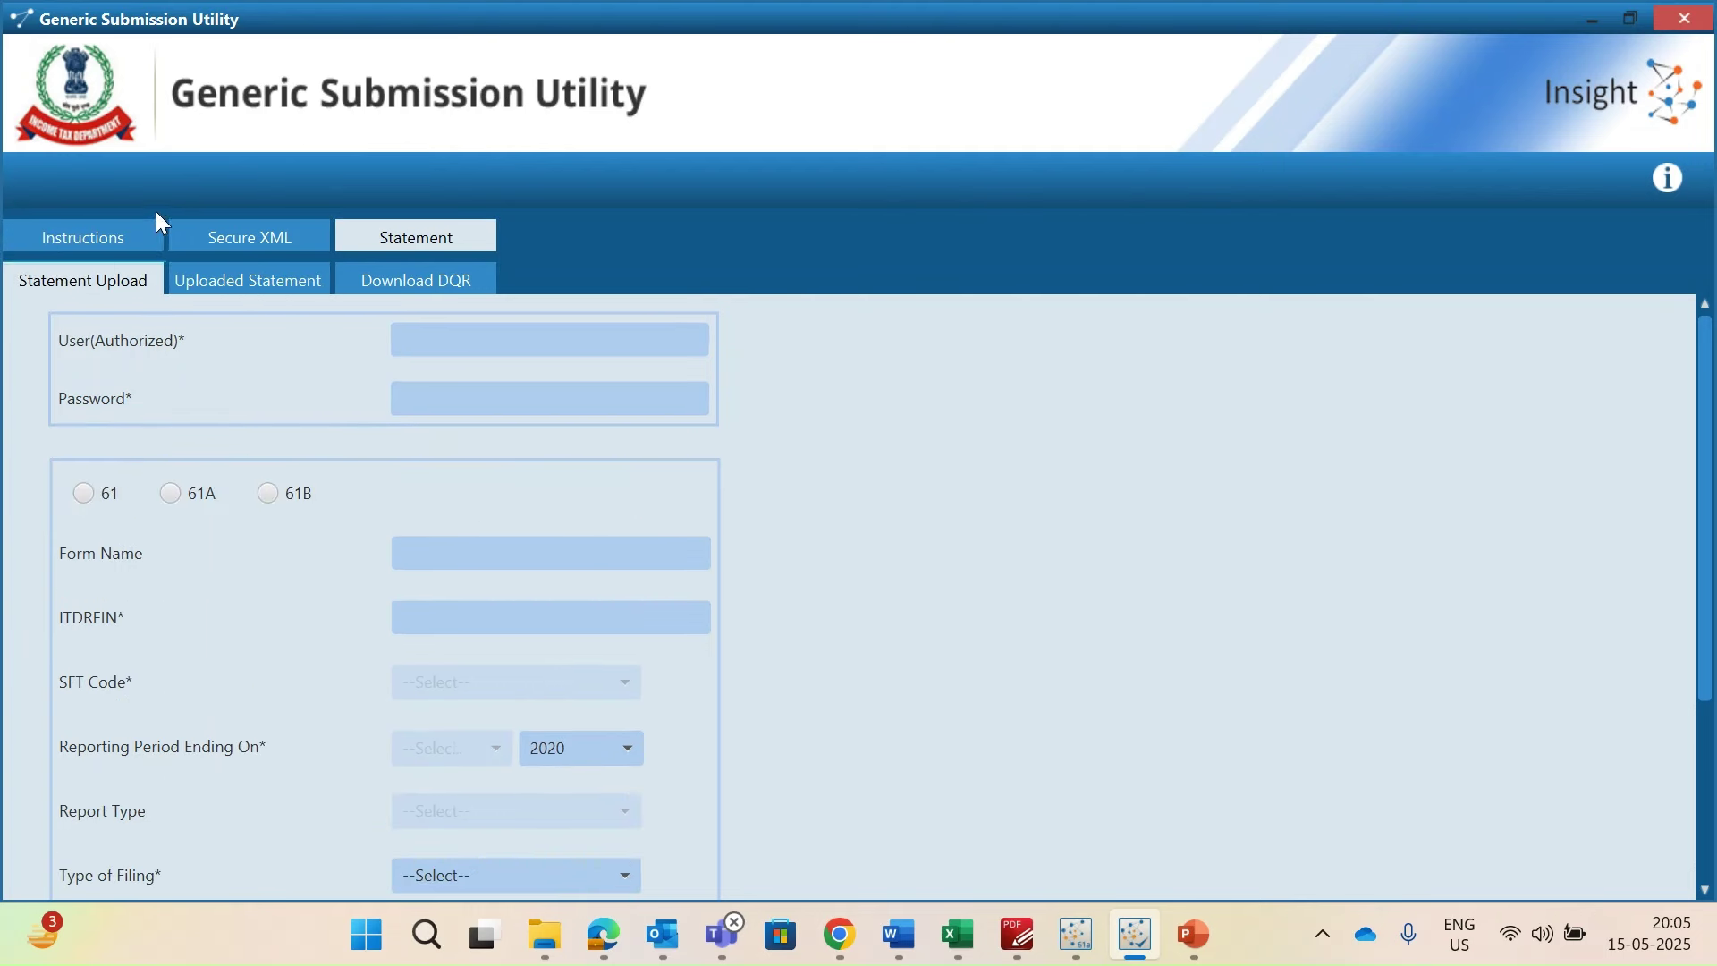
Choose LTC - Draft SFT FY 2024-25.xml from the Downloads folder as the Secure XML file for packaging
click(254, 240)
click(403, 376)
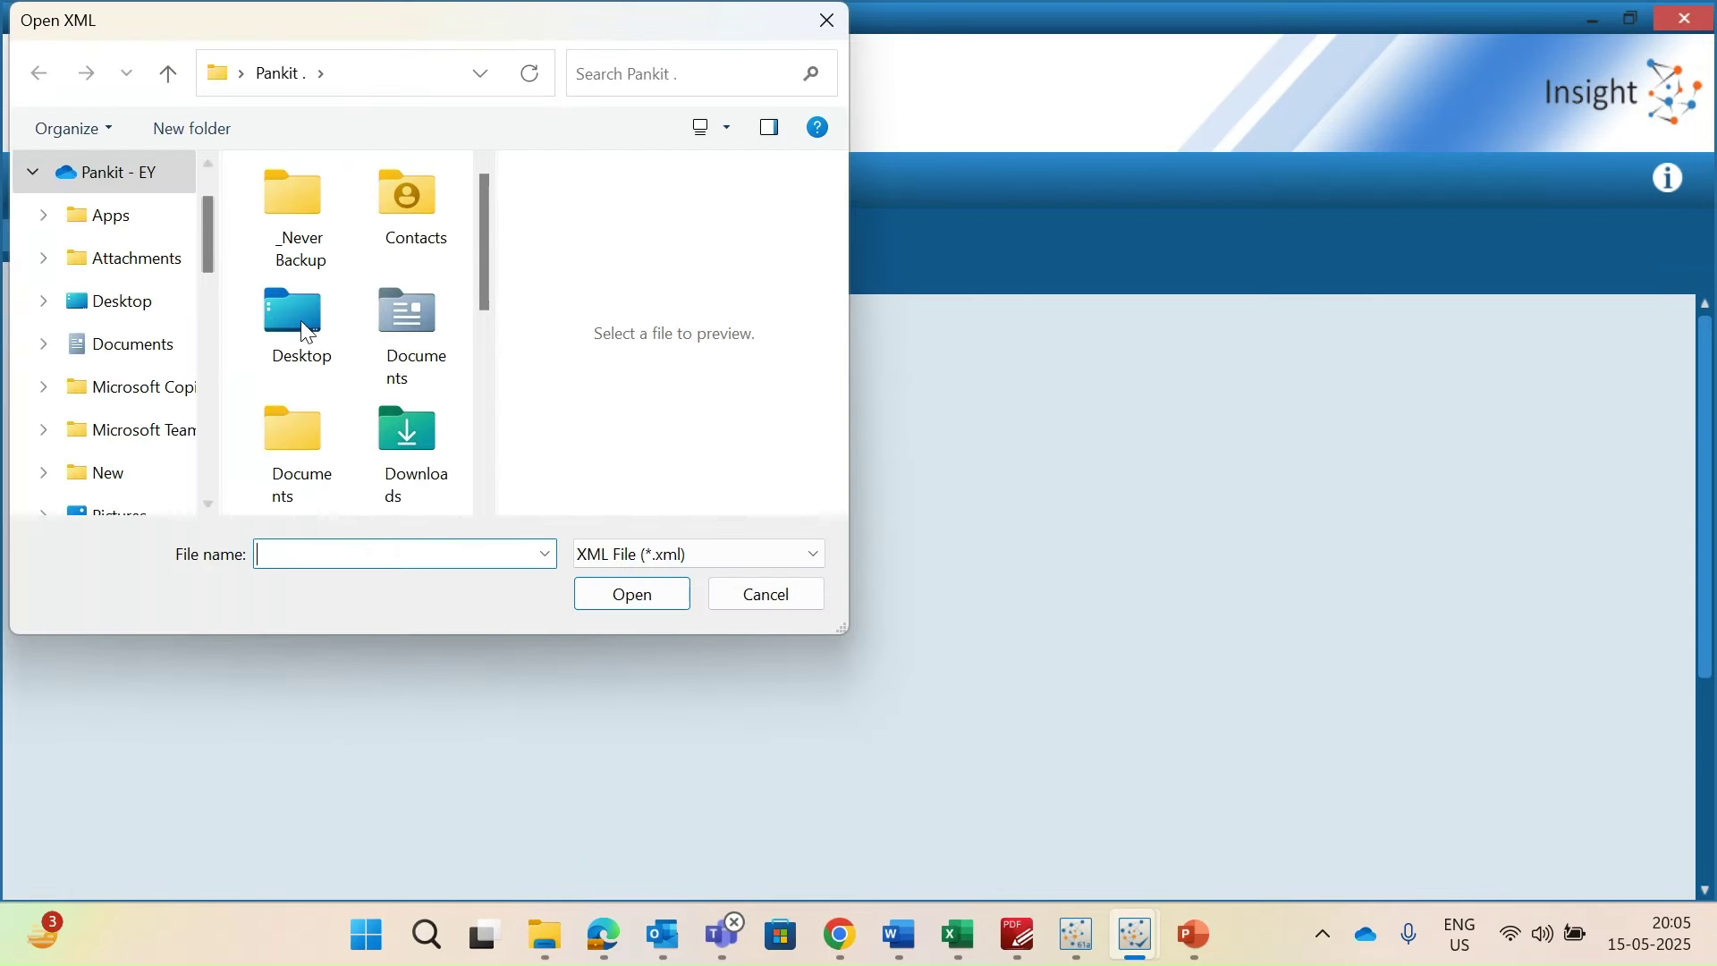
scroll(130, 330, down, 5)
click(148, 428)
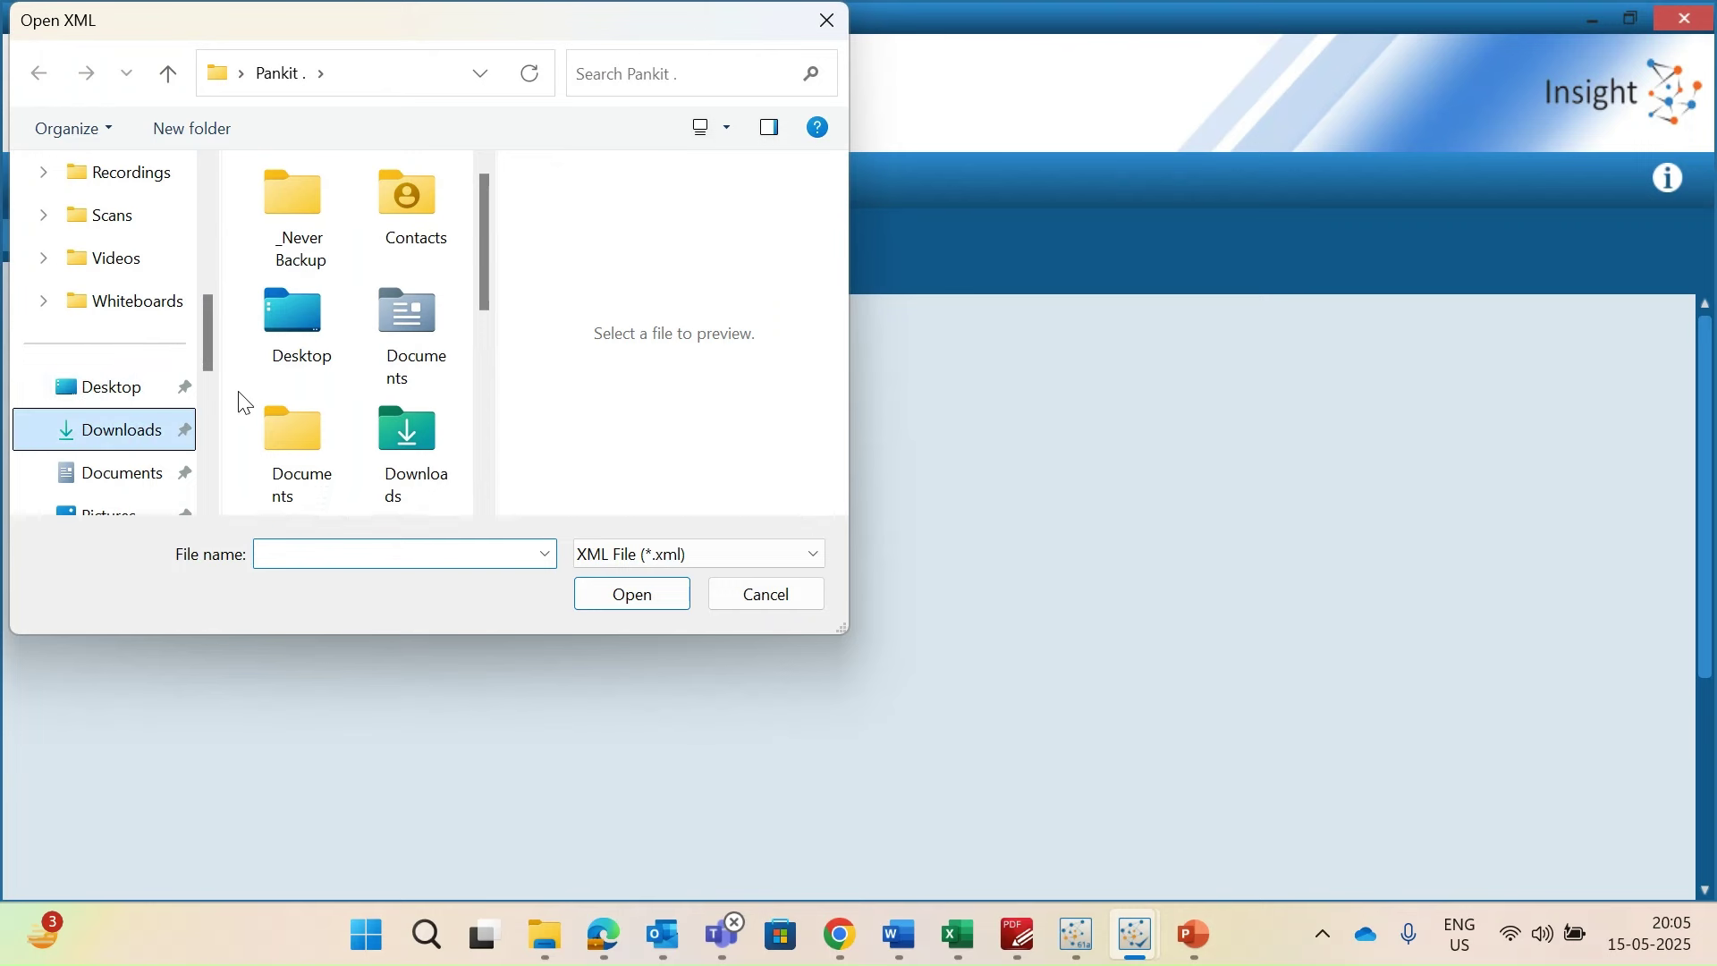
click(355, 236)
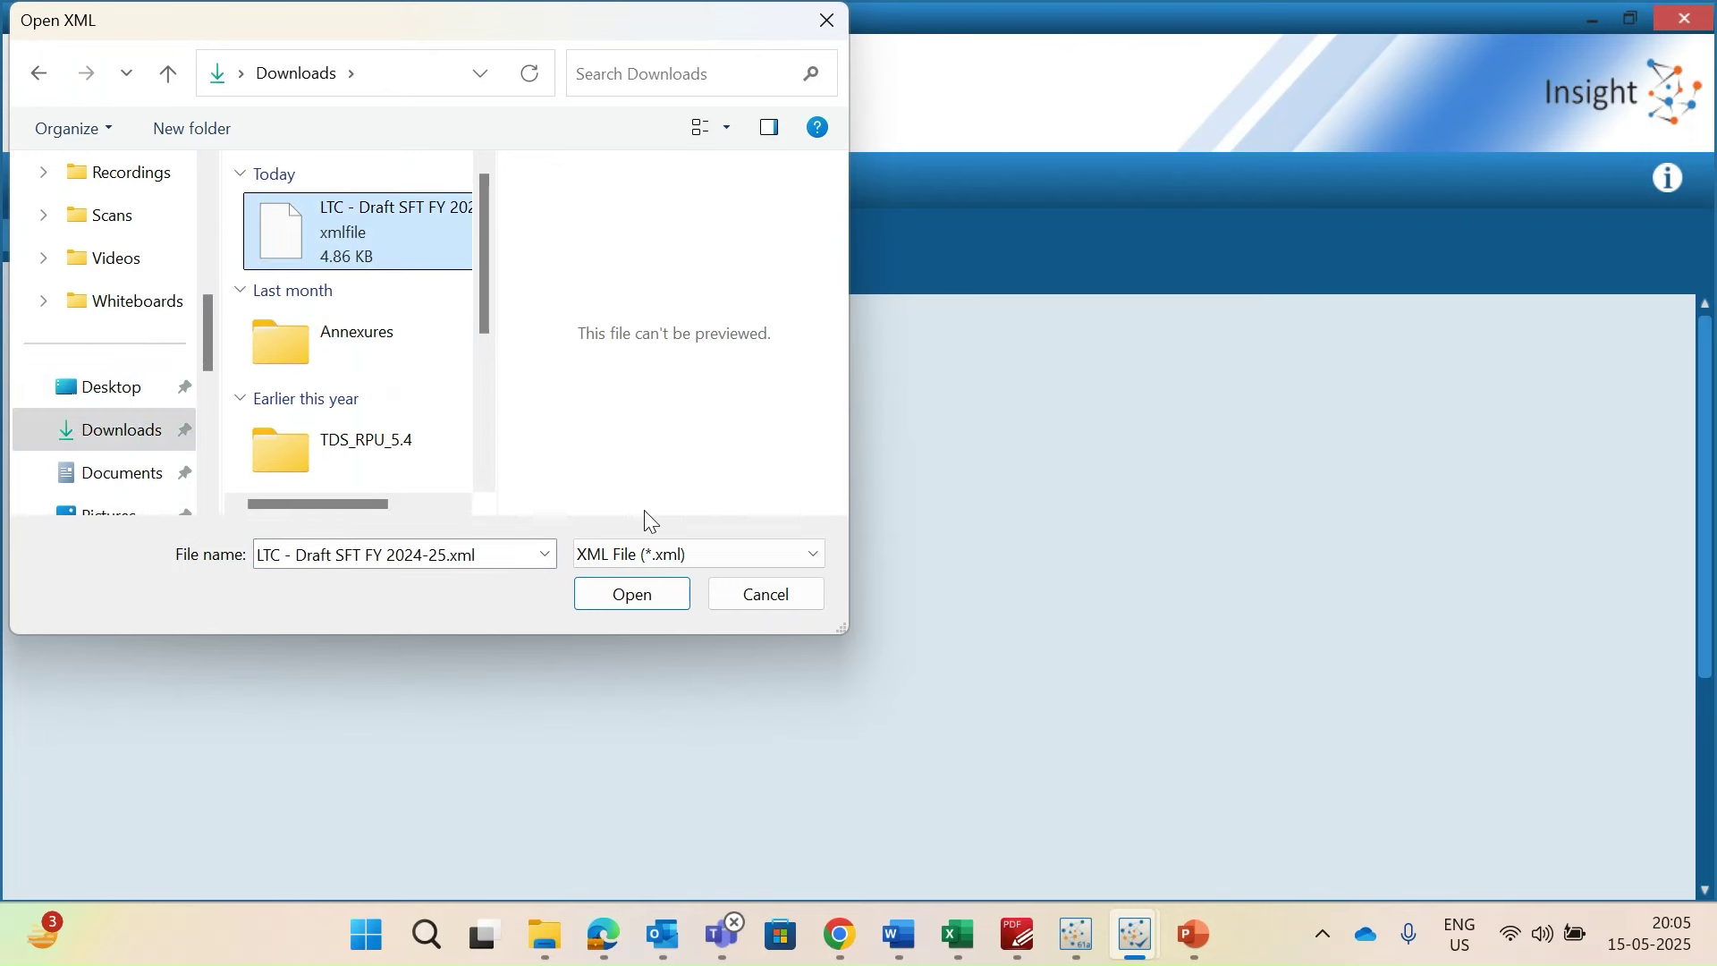
click(643, 594)
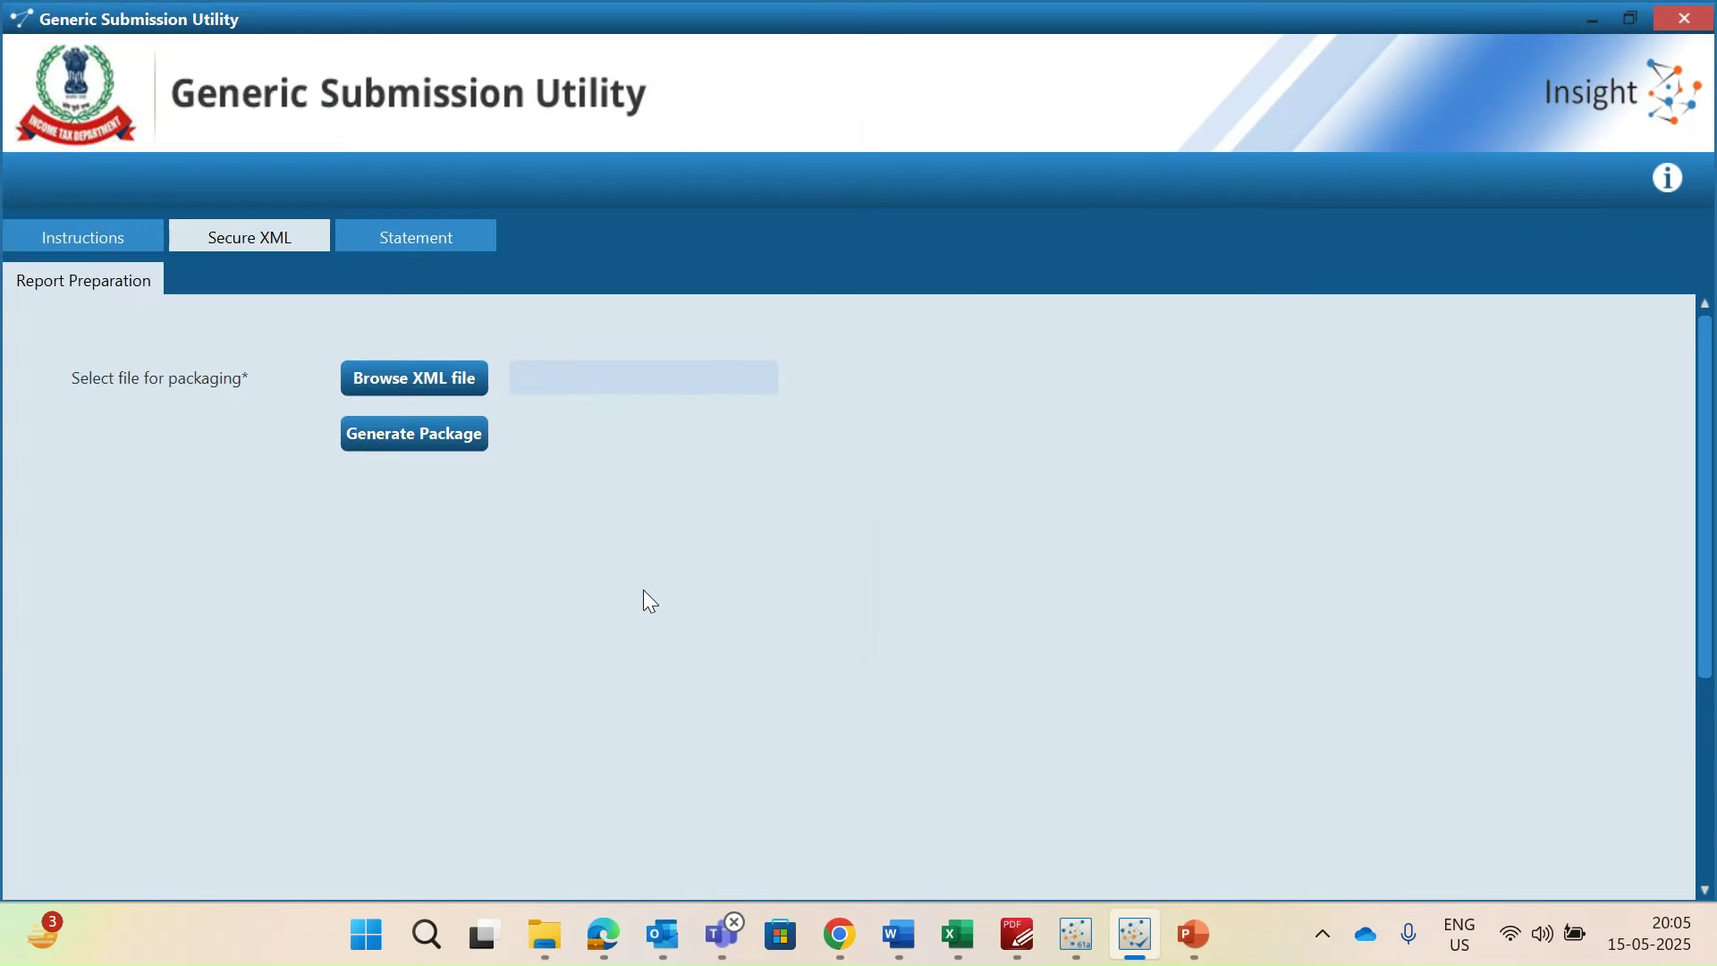
Generate the package from the selected XML, sign it with the listed certificate, and store it in the Downloads folder
click(439, 447)
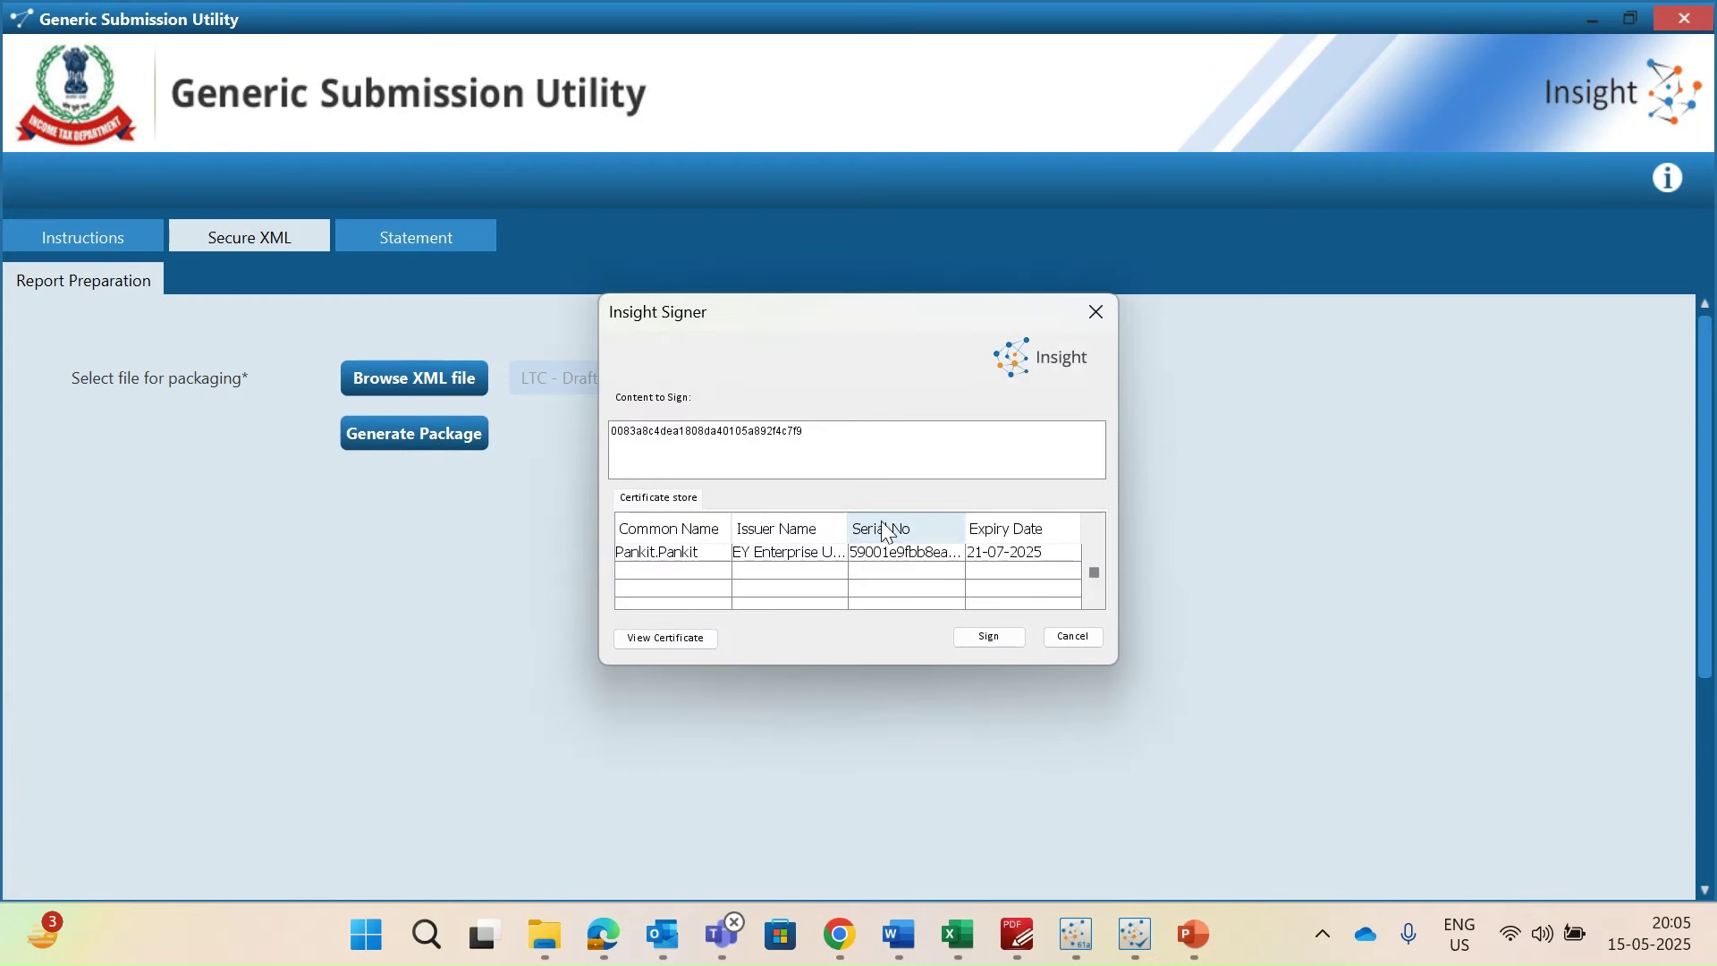
click(844, 553)
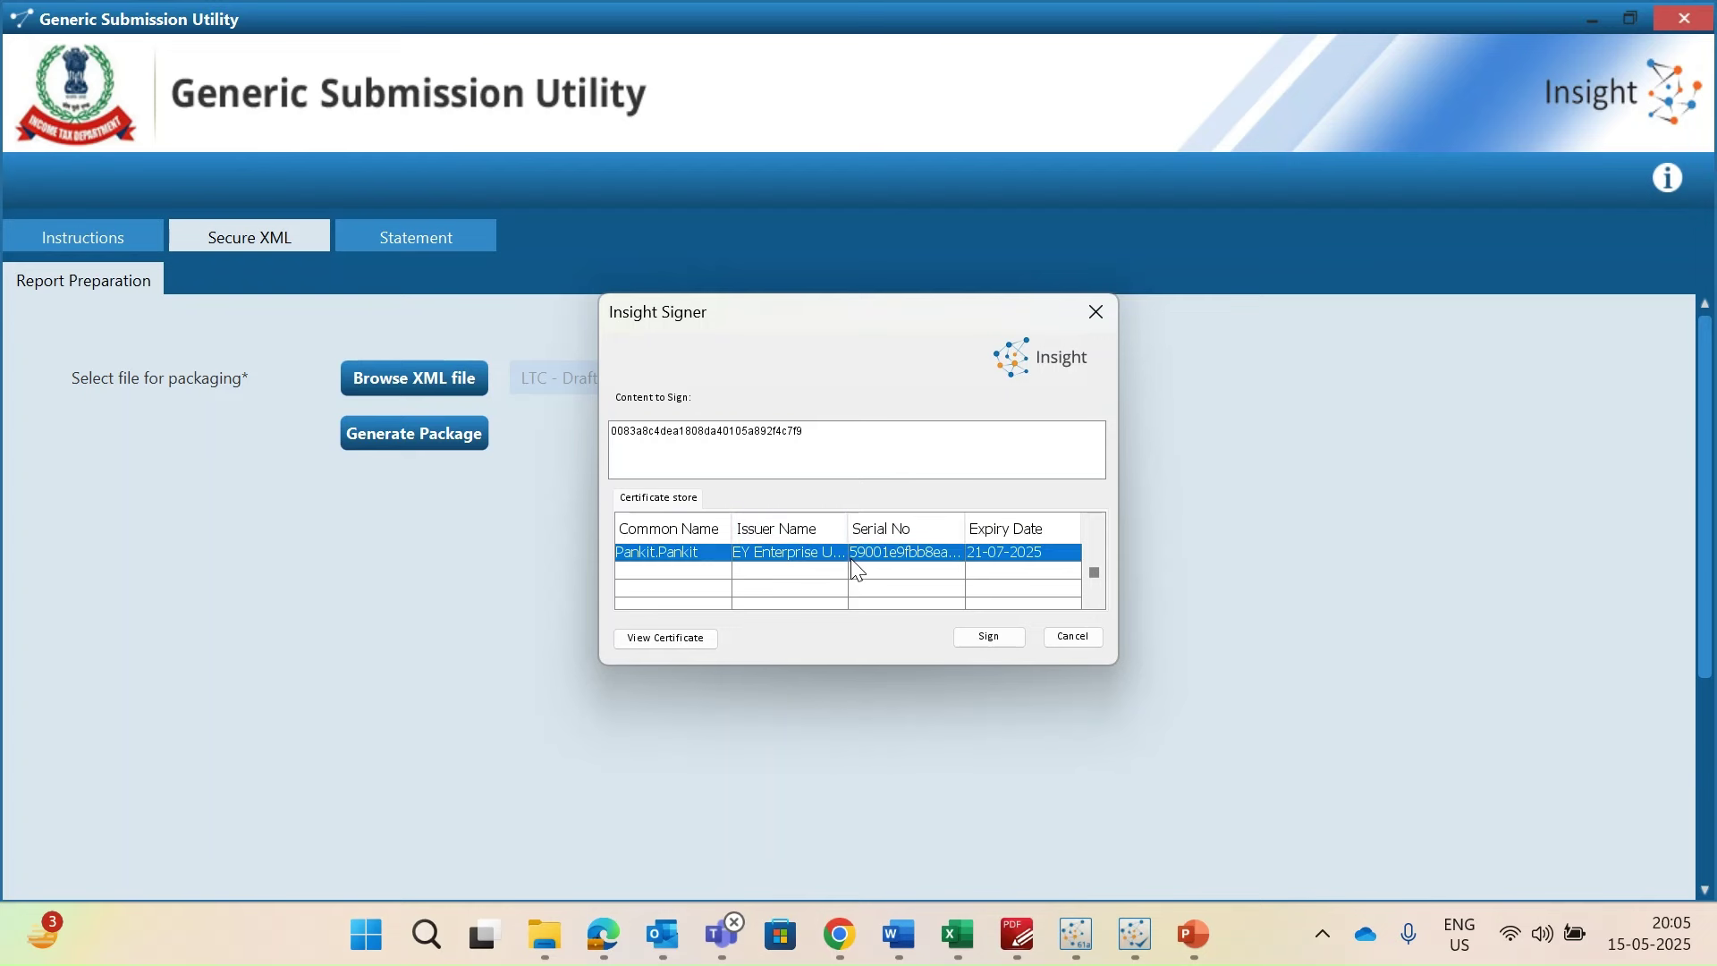
click(987, 637)
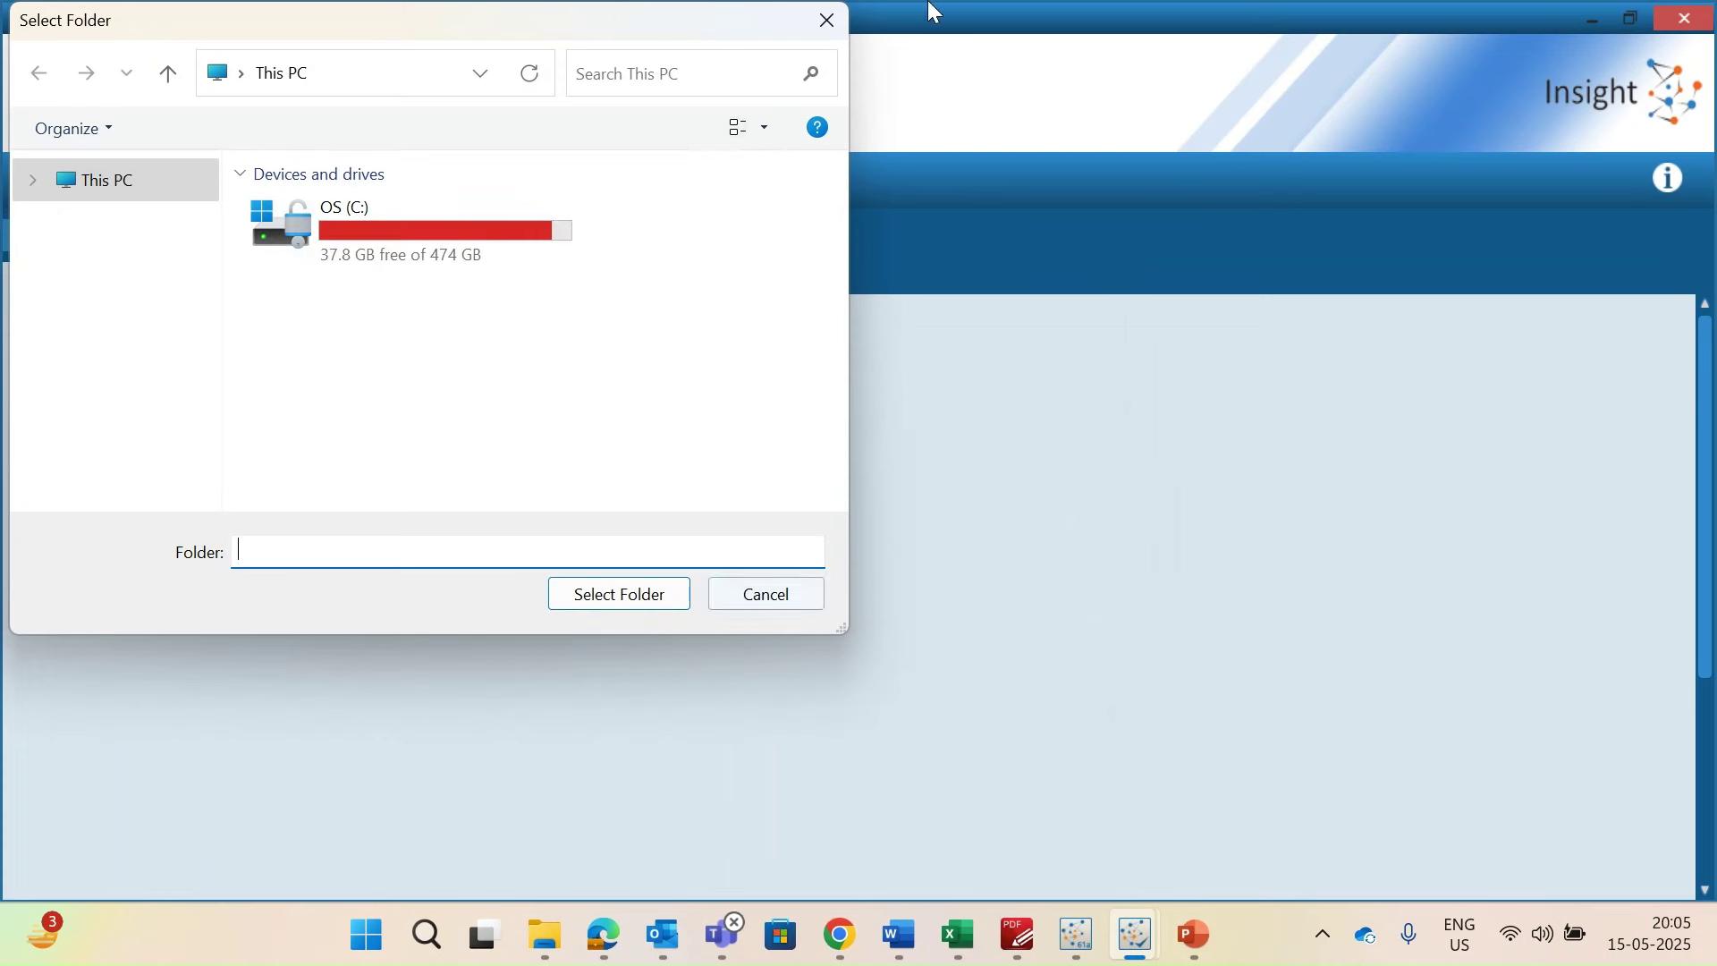
scroll(139, 375, down, 1)
scroll(129, 366, up, 7)
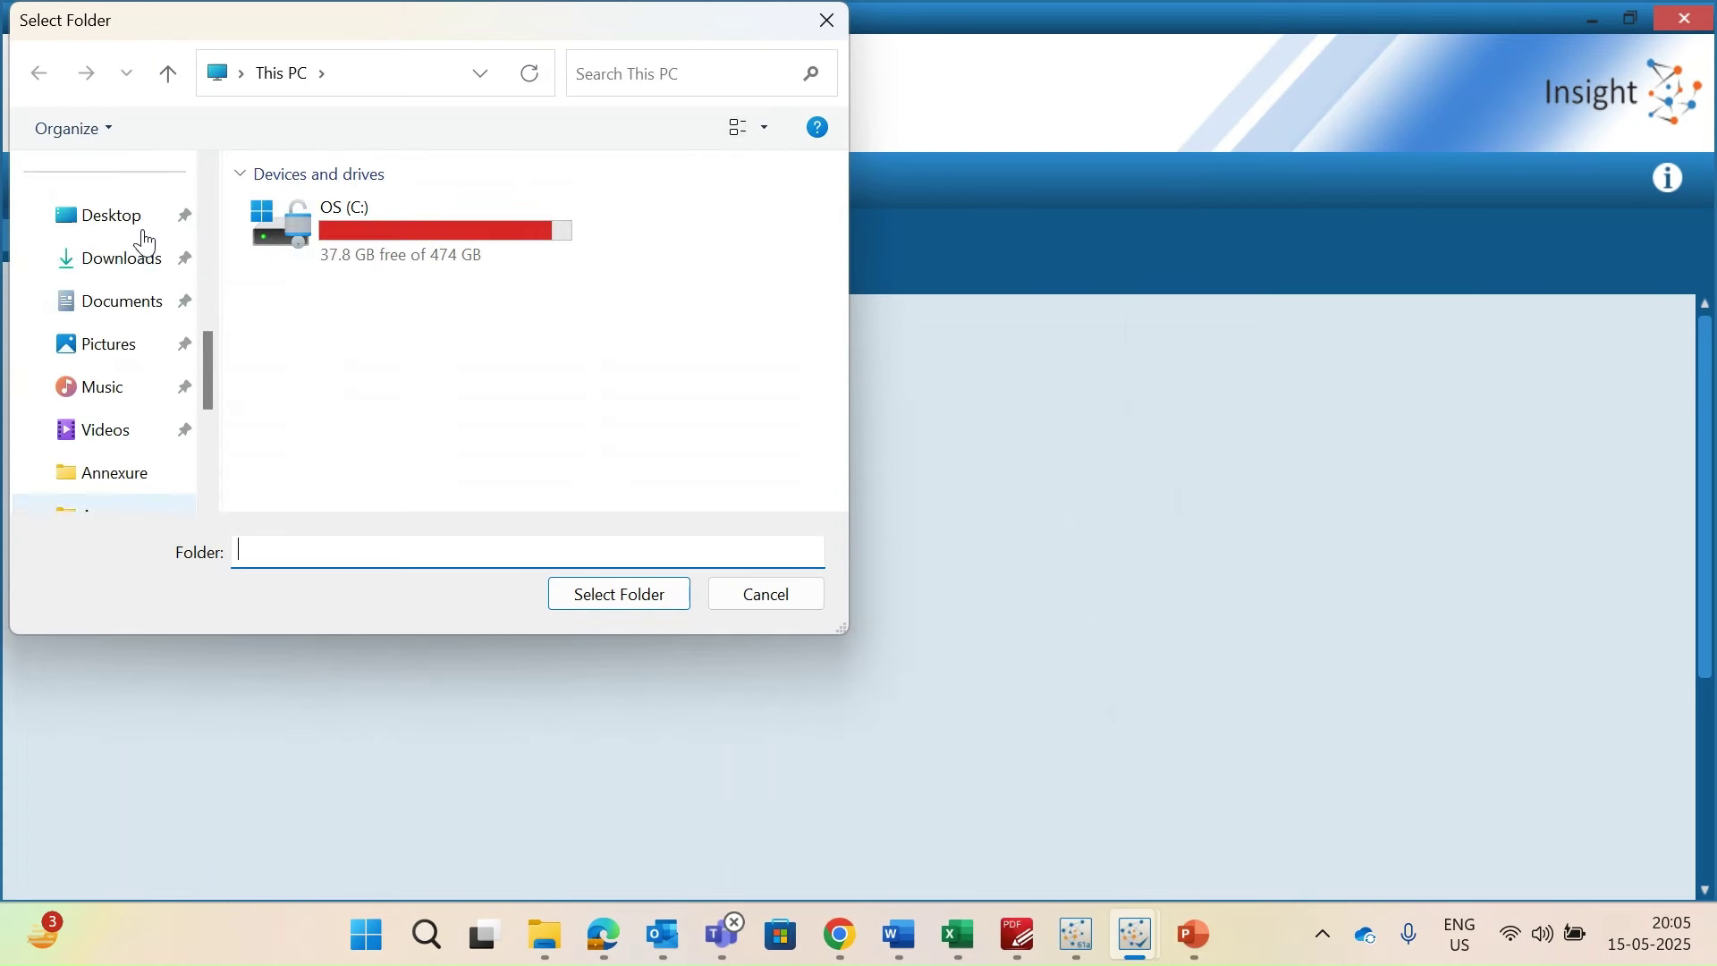
click(117, 258)
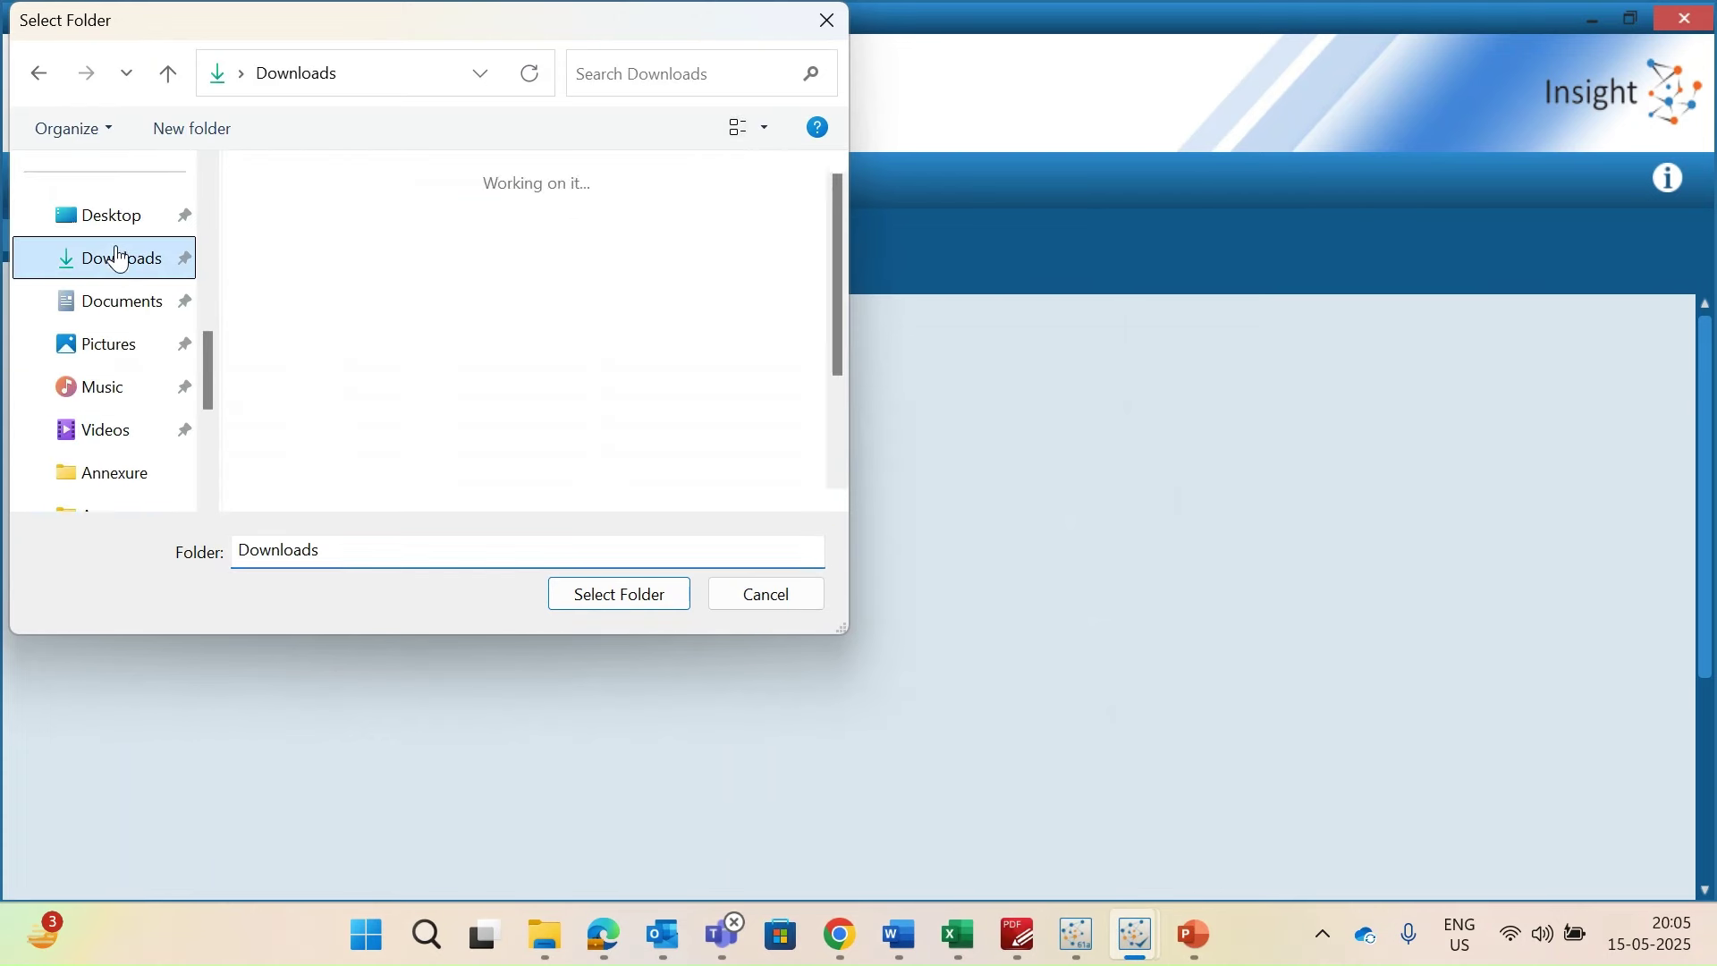
click(624, 596)
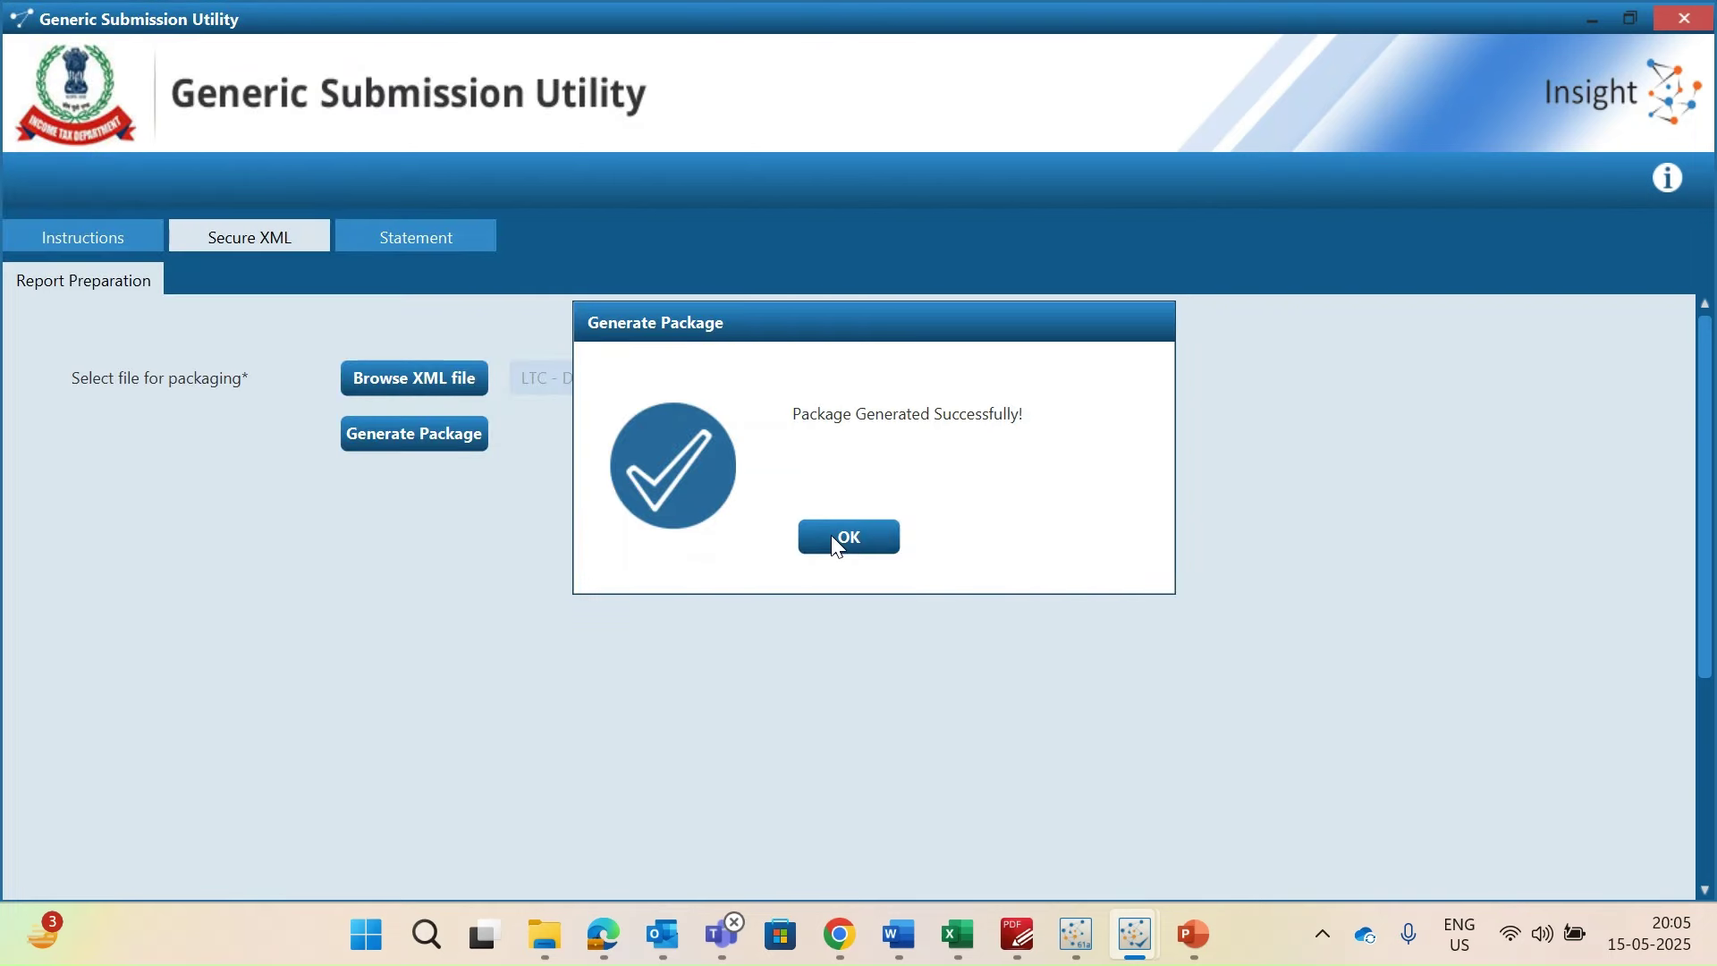
click(832, 540)
Switch to Chrome and bring up the Reporting Portal home page with the registered entity login
mouse_move(840, 935)
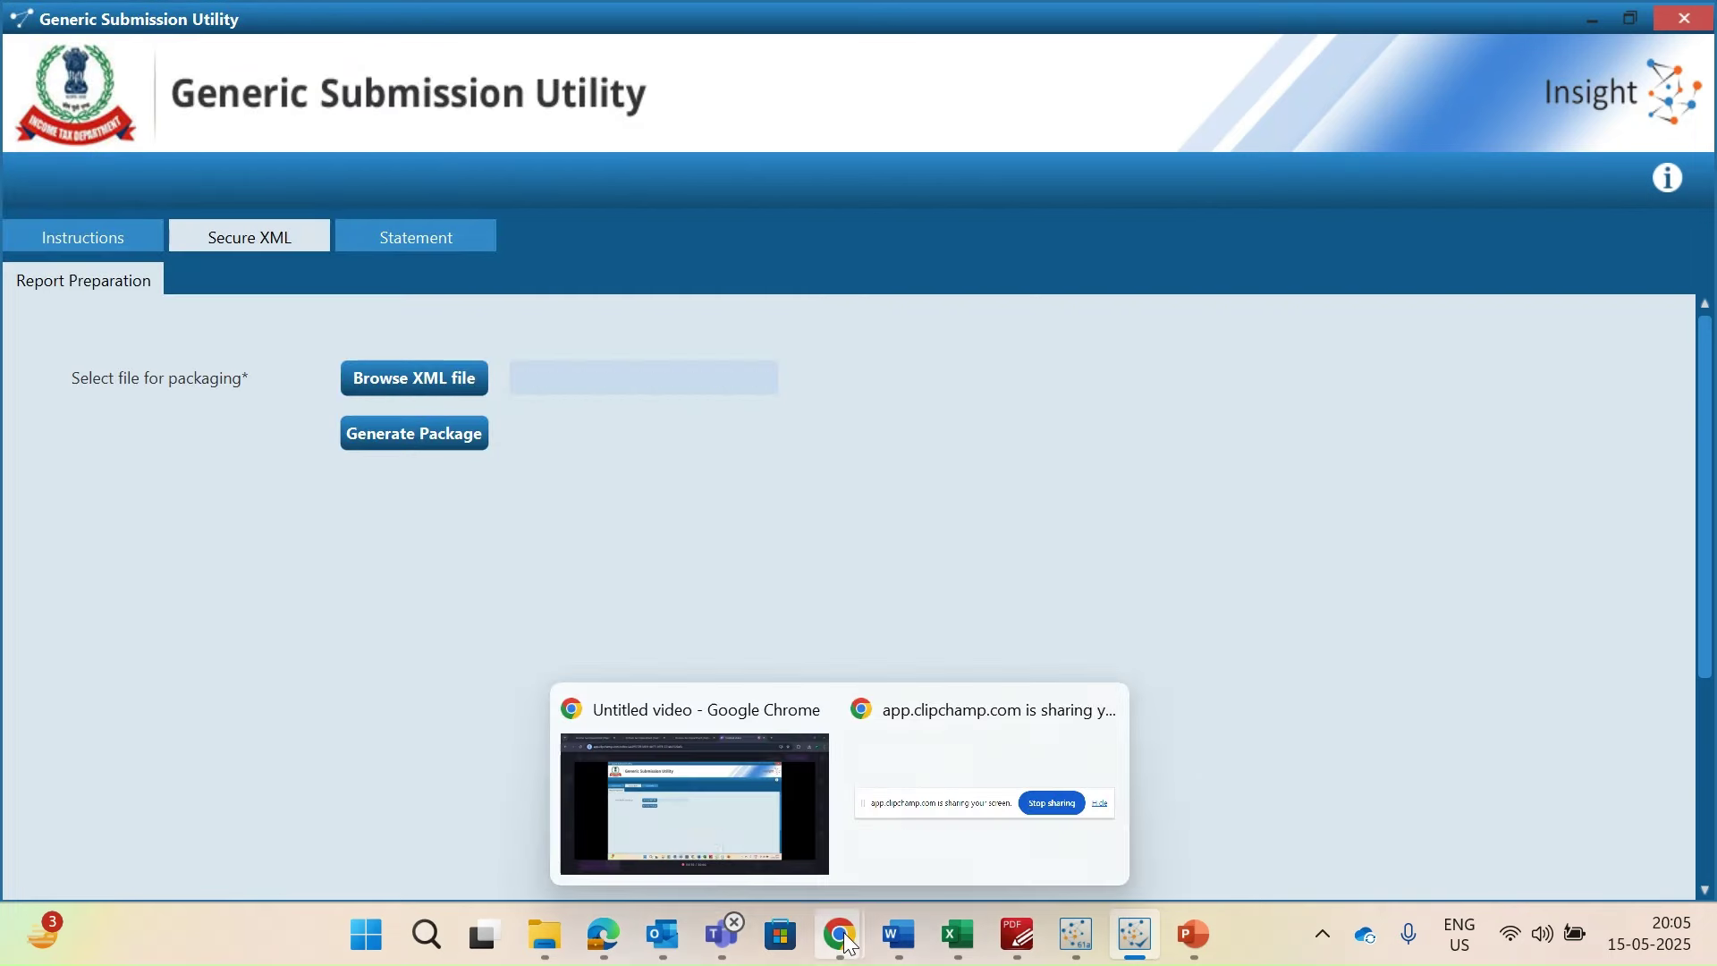
click(715, 803)
click(513, 23)
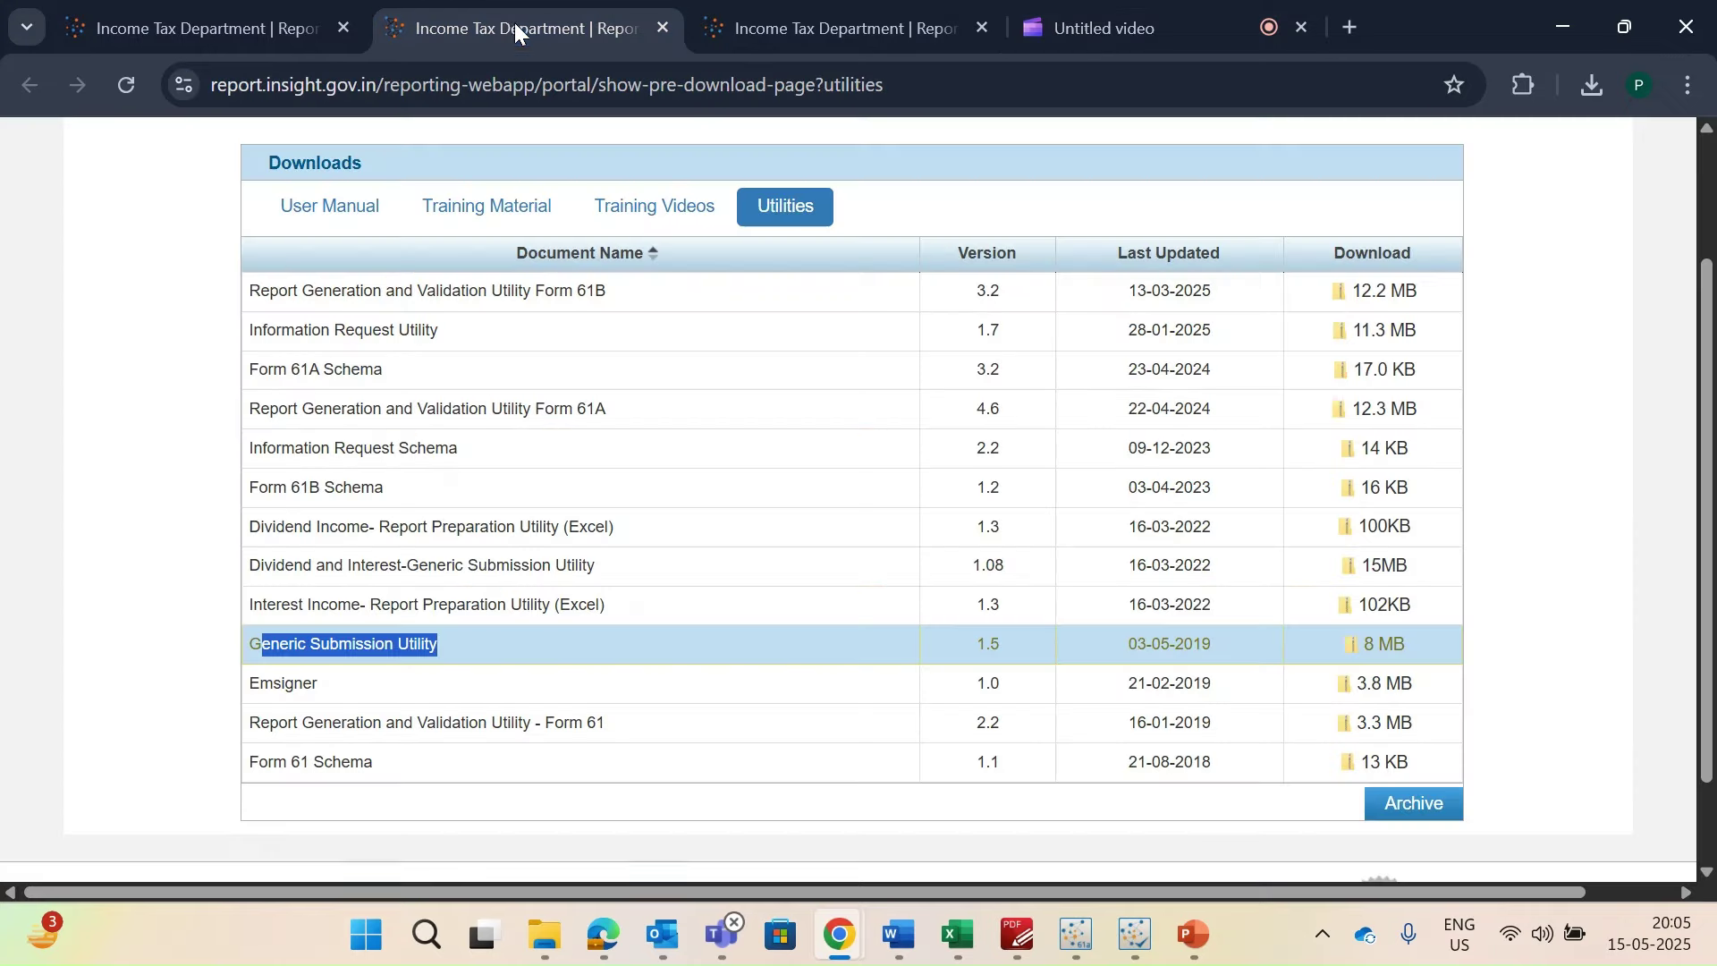
click(228, 30)
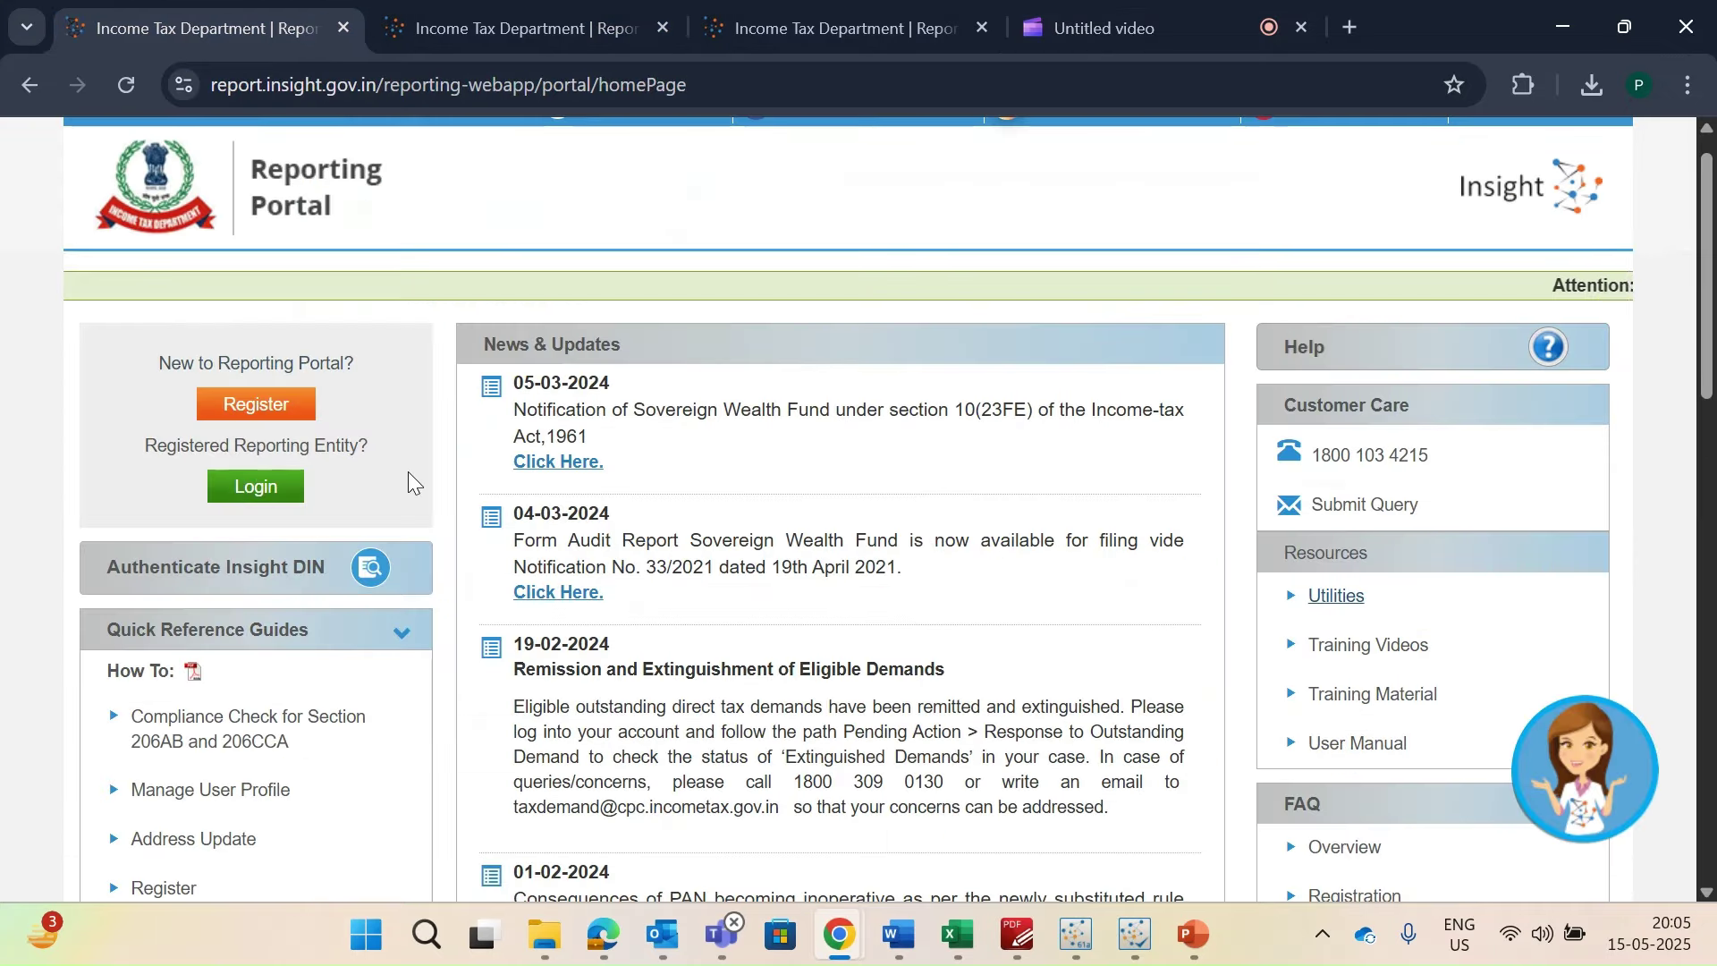